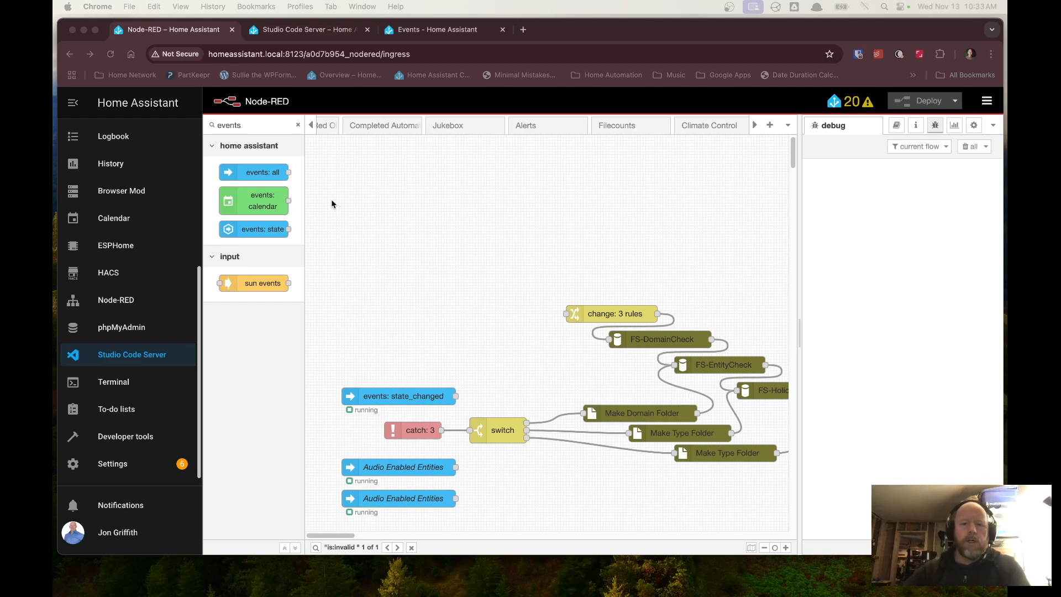
# Step: Add an events: all node and a debug node side by side in the empty area at the top of the flow
pyautogui.doubleClick(230, 125)
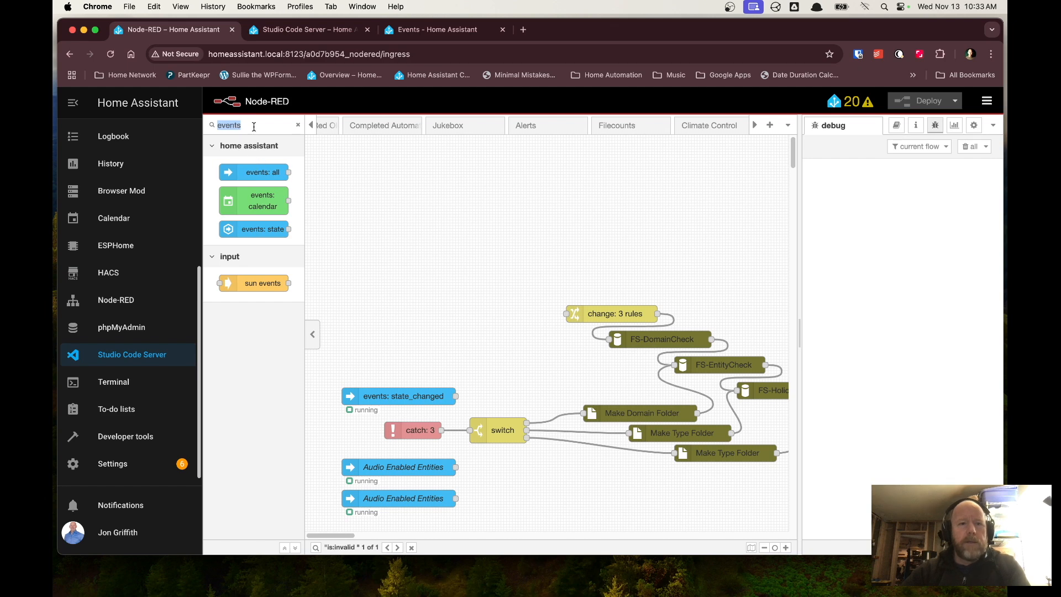
pyautogui.moveTo(247, 174)
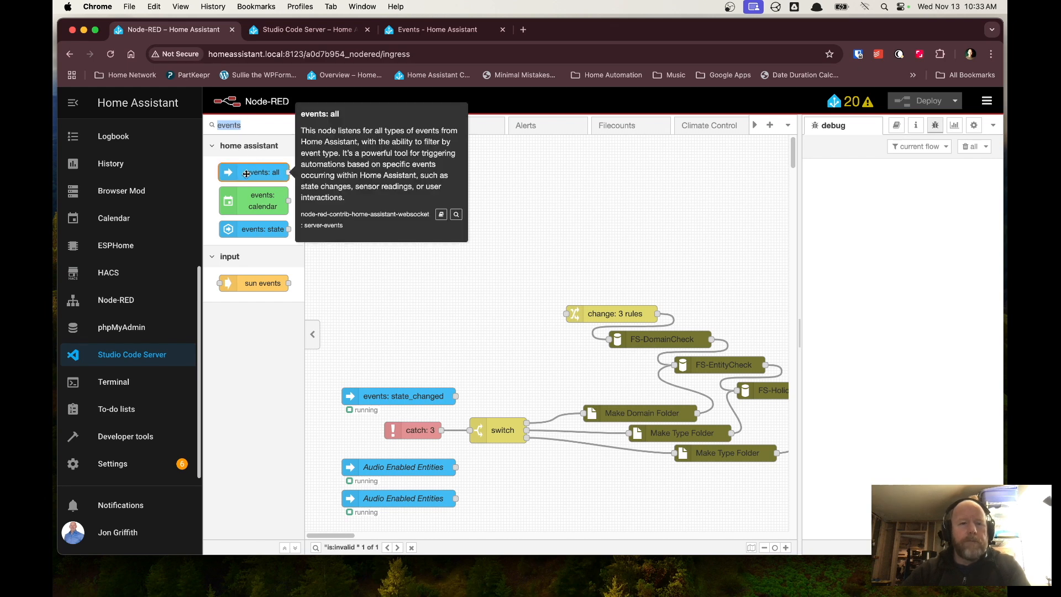
pyautogui.moveTo(246, 173); pyautogui.dragTo(404, 189)
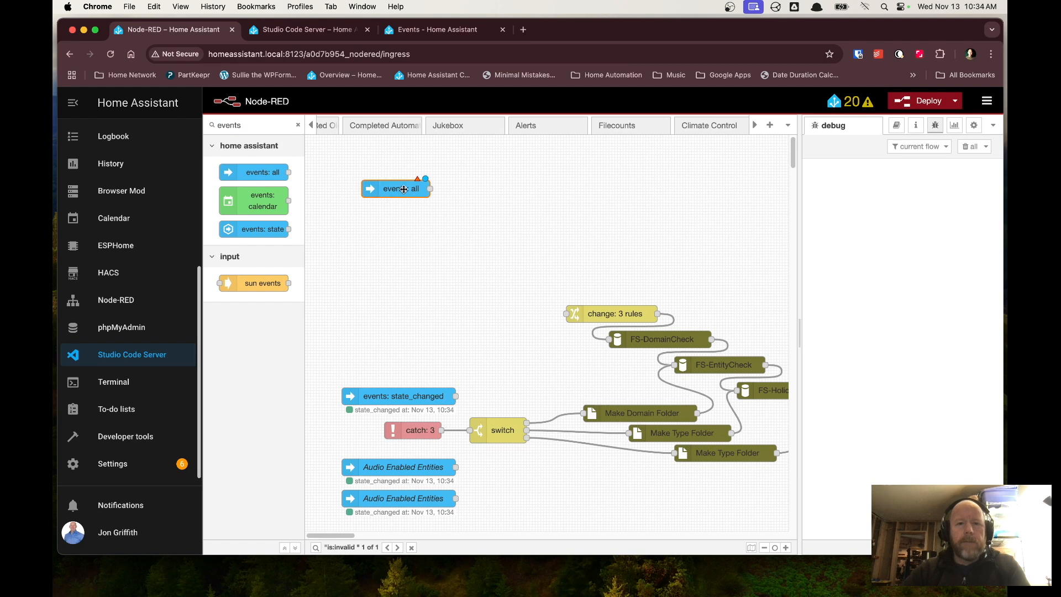
pyautogui.doubleClick(229, 125)
pyautogui.write('debug')
pyautogui.moveTo(246, 172); pyautogui.dragTo(497, 183)
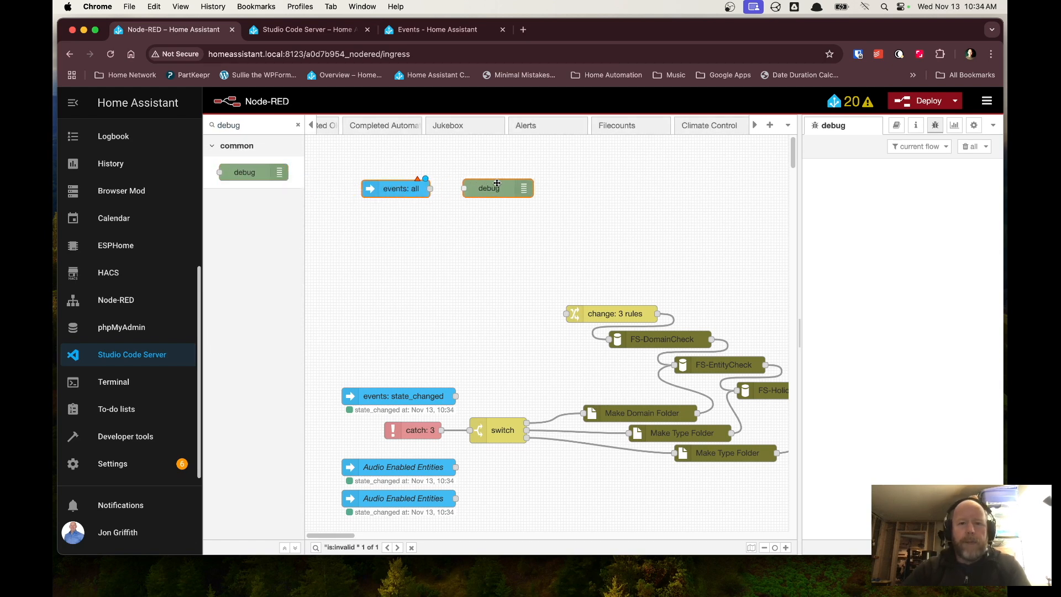
# Step: Set the new debug node to output the complete msg object and wire the events: all node to it
pyautogui.doubleClick(501, 188)
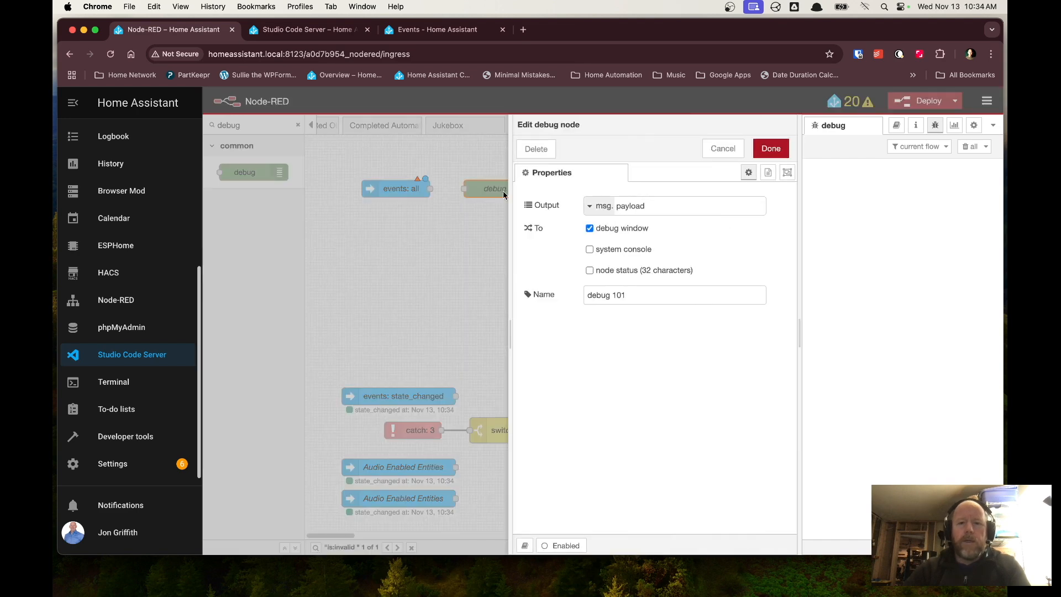
pyautogui.click(602, 205)
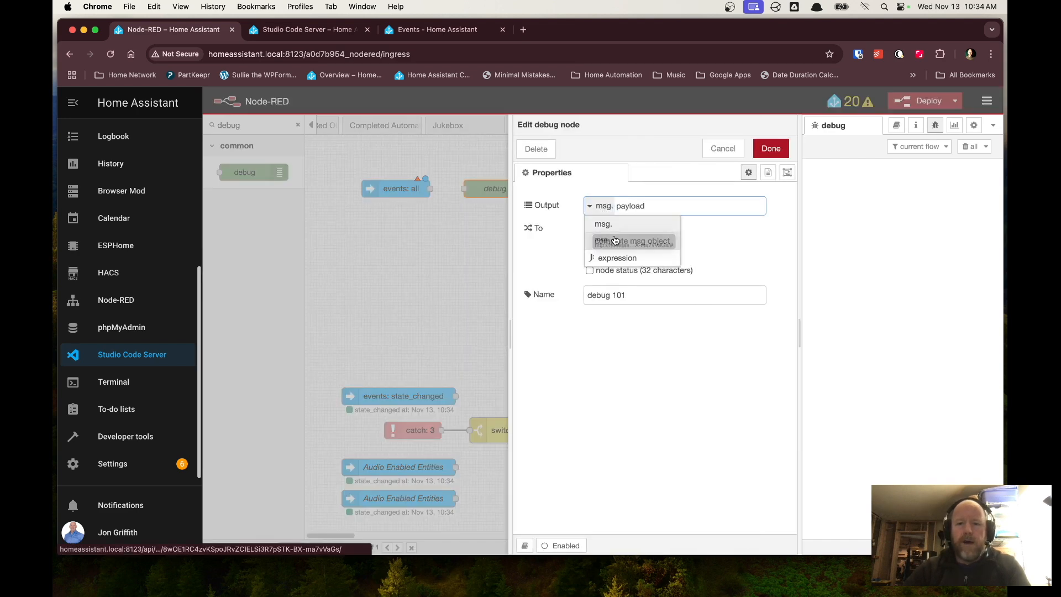
pyautogui.click(615, 239)
pyautogui.click(768, 147)
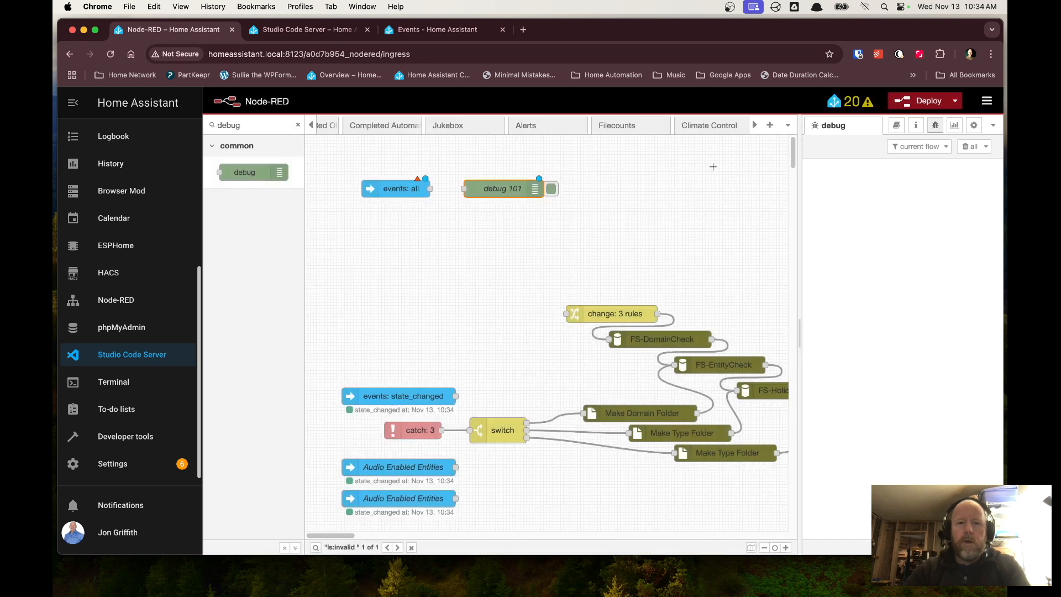
pyautogui.moveTo(430, 188); pyautogui.dragTo(465, 188)
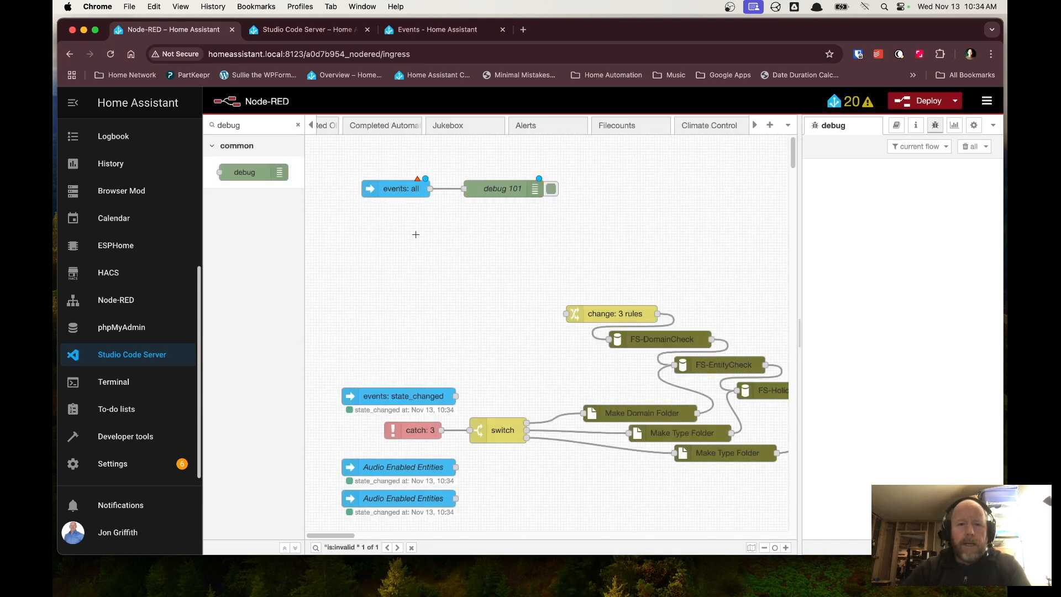
# Step: Check the state_changed event in the Home Assistant events documentation and view the events: all node's properties
pyautogui.click(423, 34)
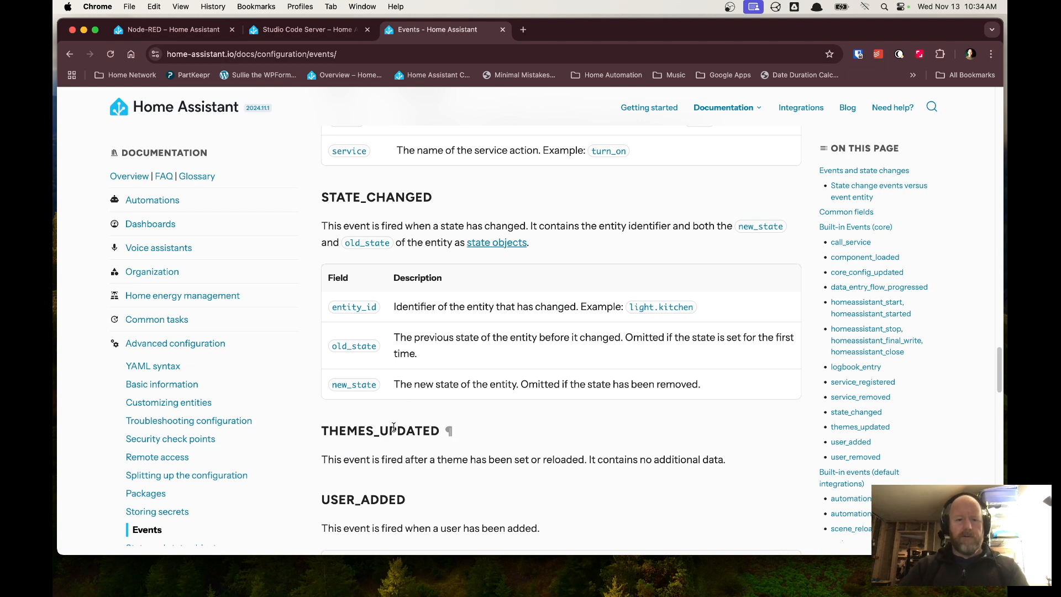
pyautogui.click(165, 29)
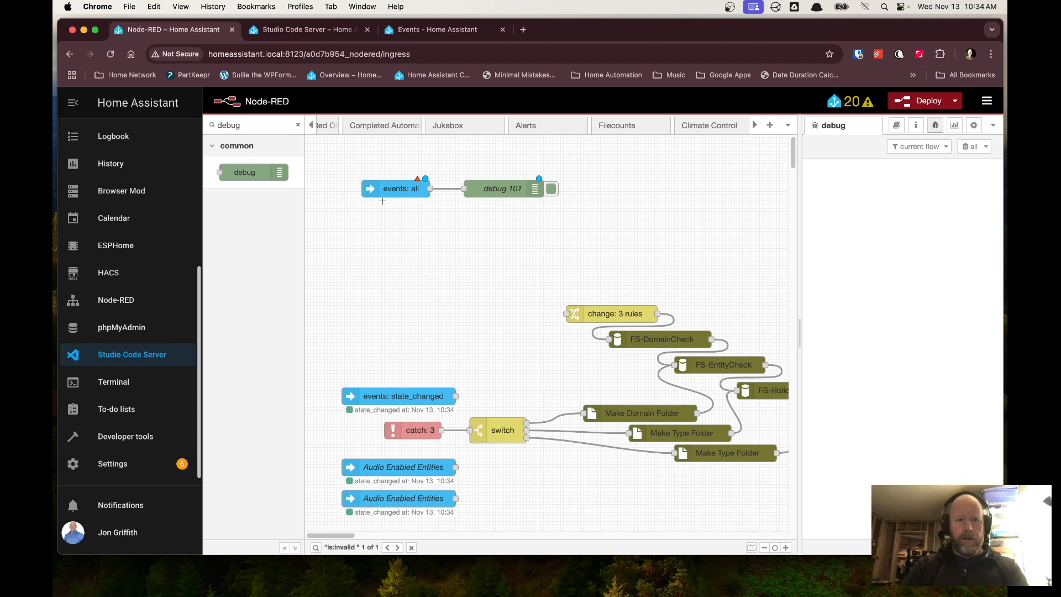
pyautogui.doubleClick(389, 190)
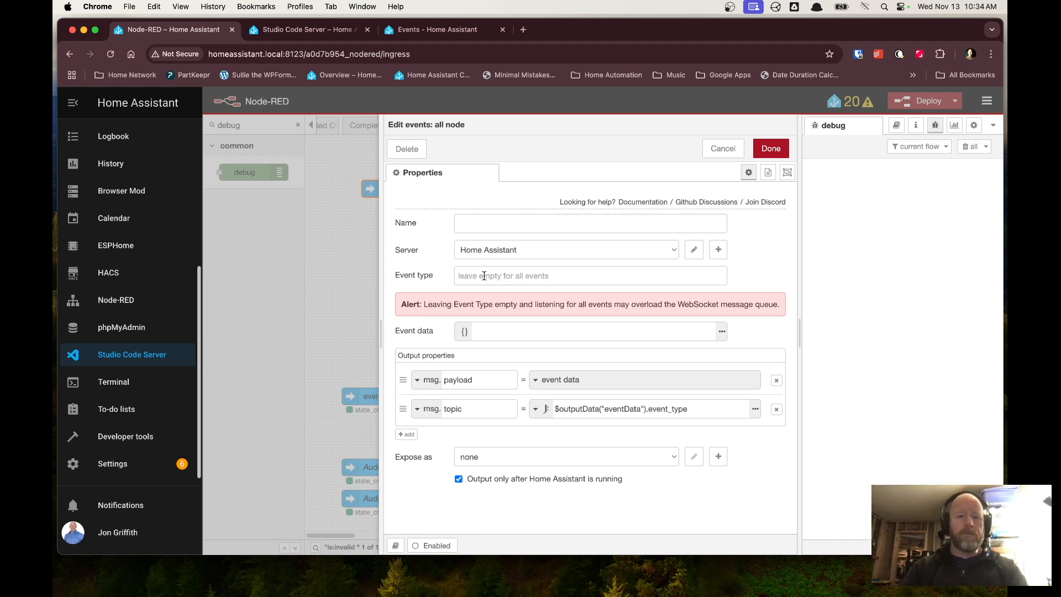
pyautogui.click(720, 149)
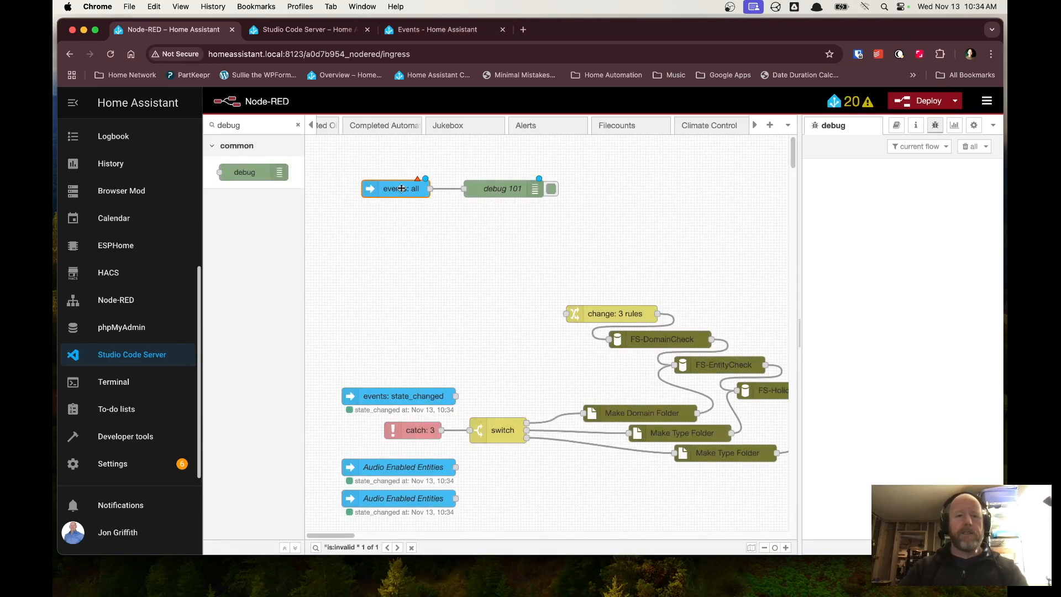
pyautogui.click(418, 29)
pyautogui.moveTo(330, 198); pyautogui.dragTo(428, 197)
pyautogui.click(428, 196)
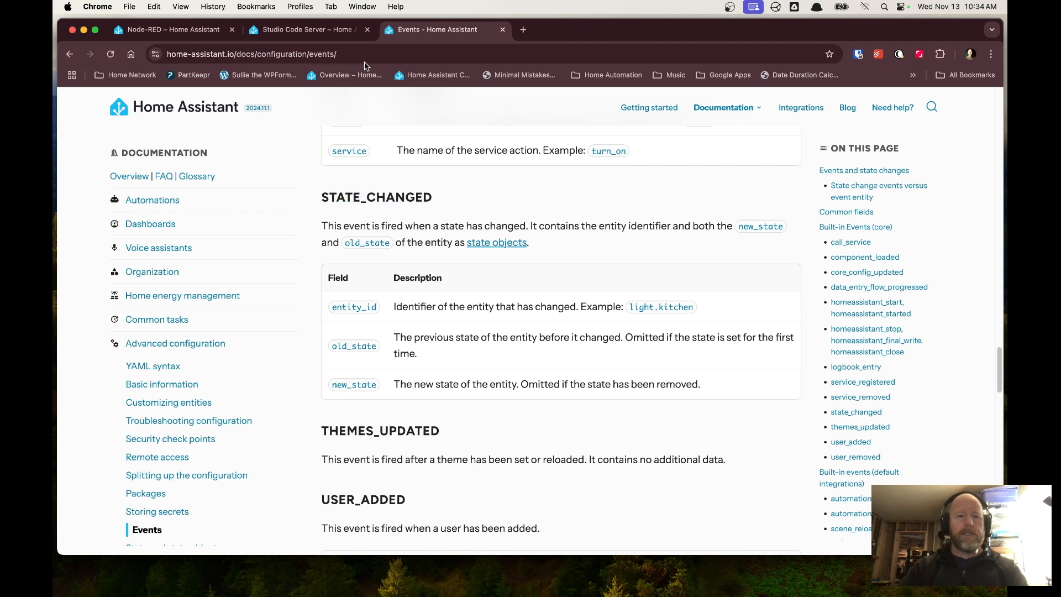
# Step: Return to Node-RED and set the events: all node's event type to state_changed
pyautogui.click(195, 34)
pyautogui.doubleClick(387, 187)
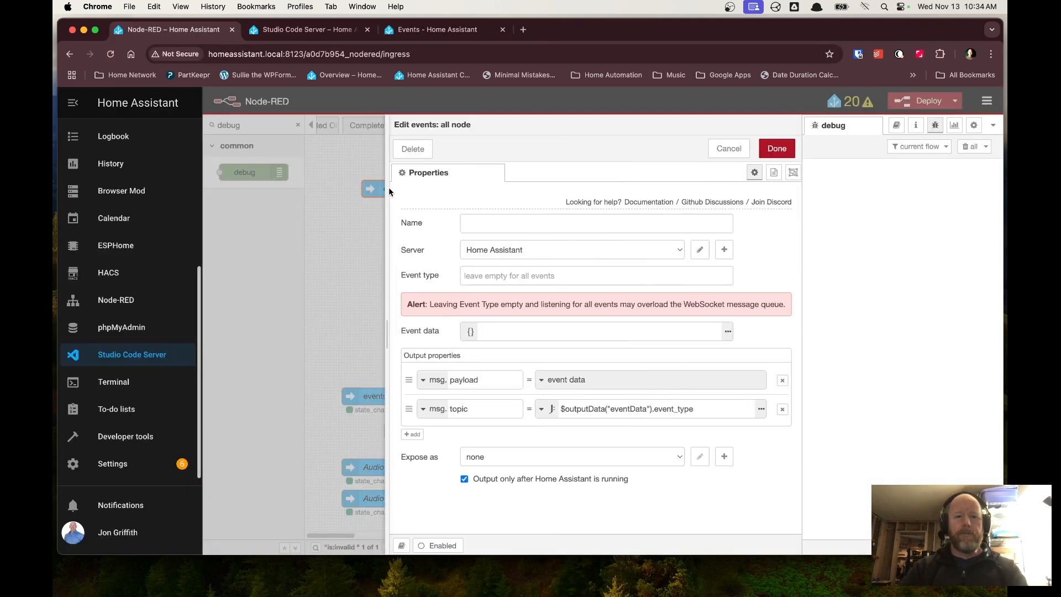
pyautogui.click(513, 277)
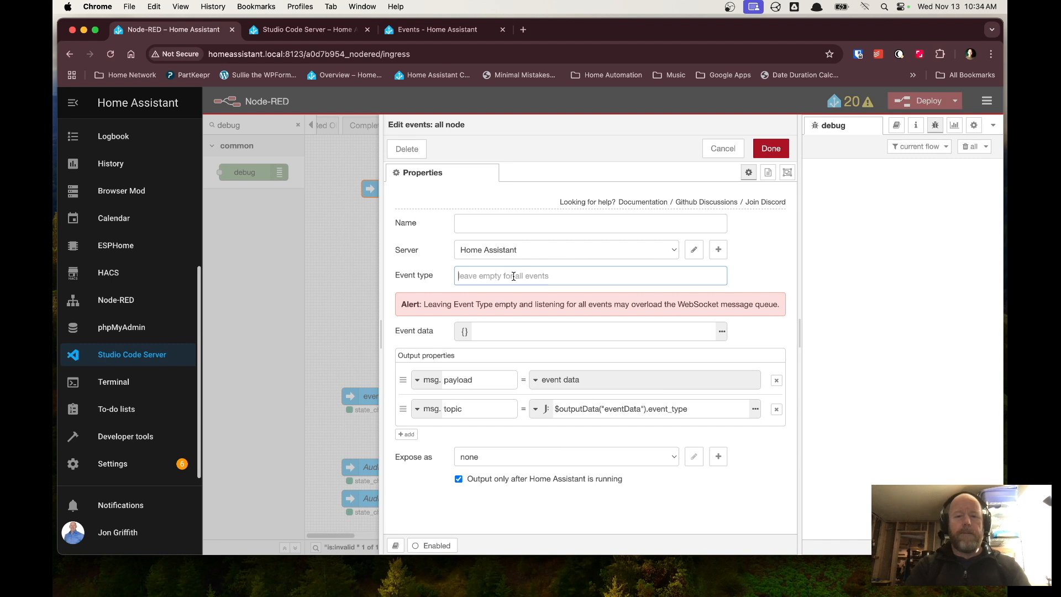
pyautogui.write('state_chan')
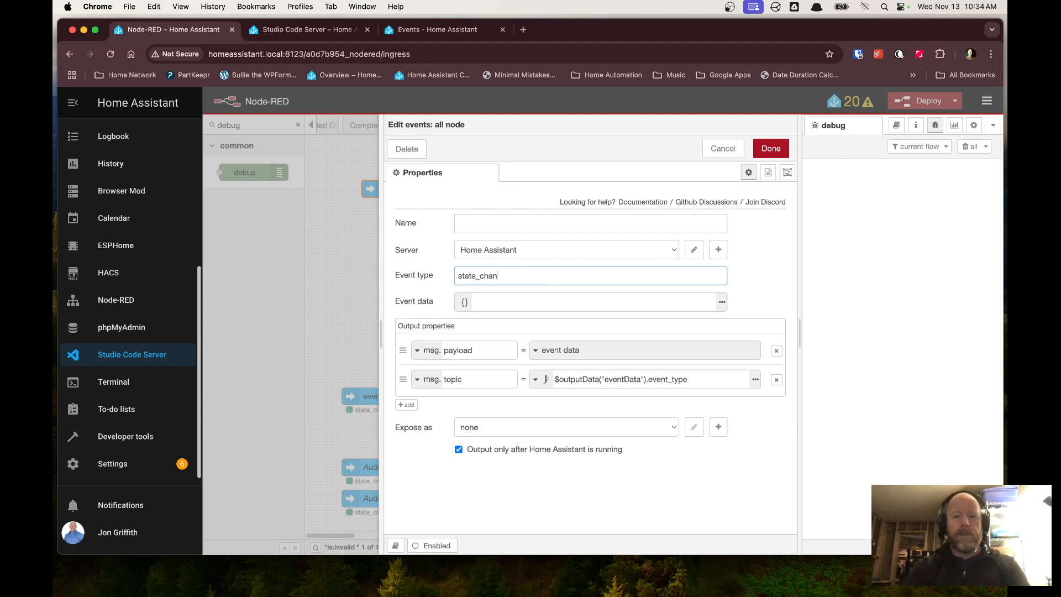
pyautogui.write('ged')
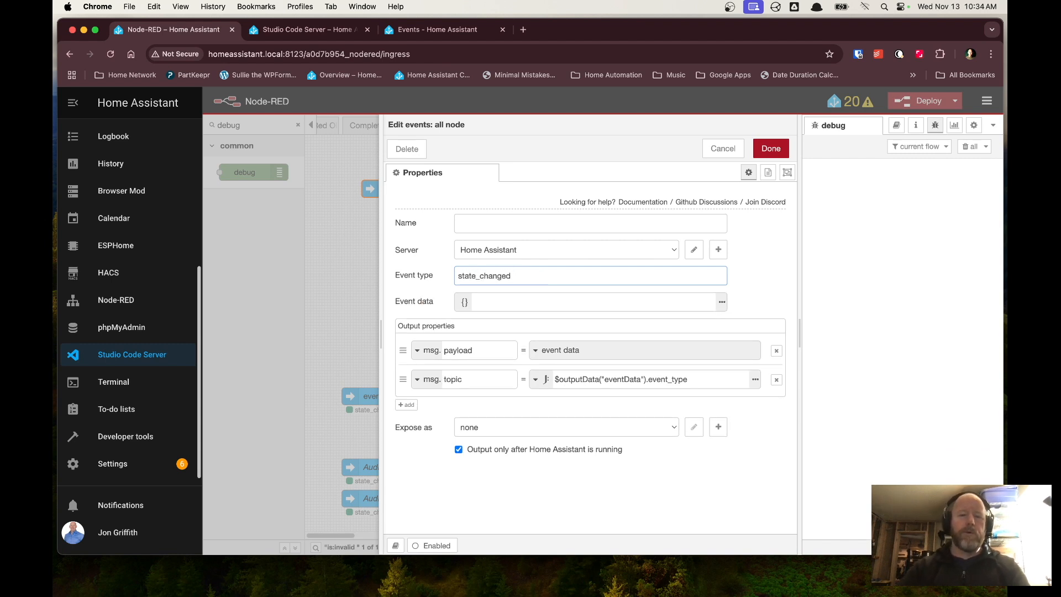
pyautogui.click(762, 150)
# Step: Space the state_changed events node and the debug node apart and deploy the flow
pyautogui.click(523, 184)
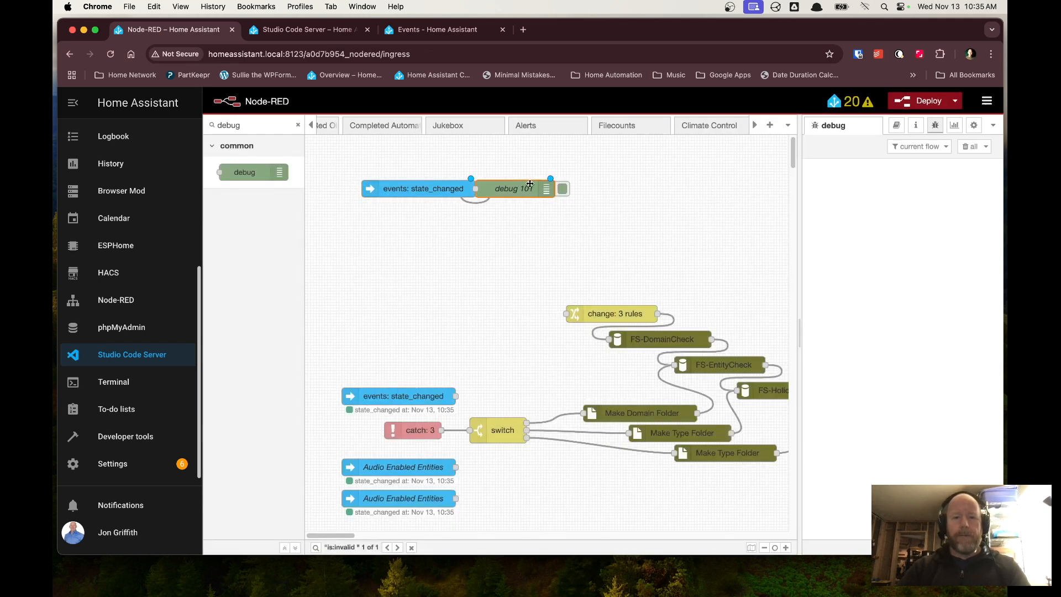
pyautogui.moveTo(523, 184); pyautogui.dragTo(563, 186)
pyautogui.moveTo(414, 188); pyautogui.dragTo(378, 188)
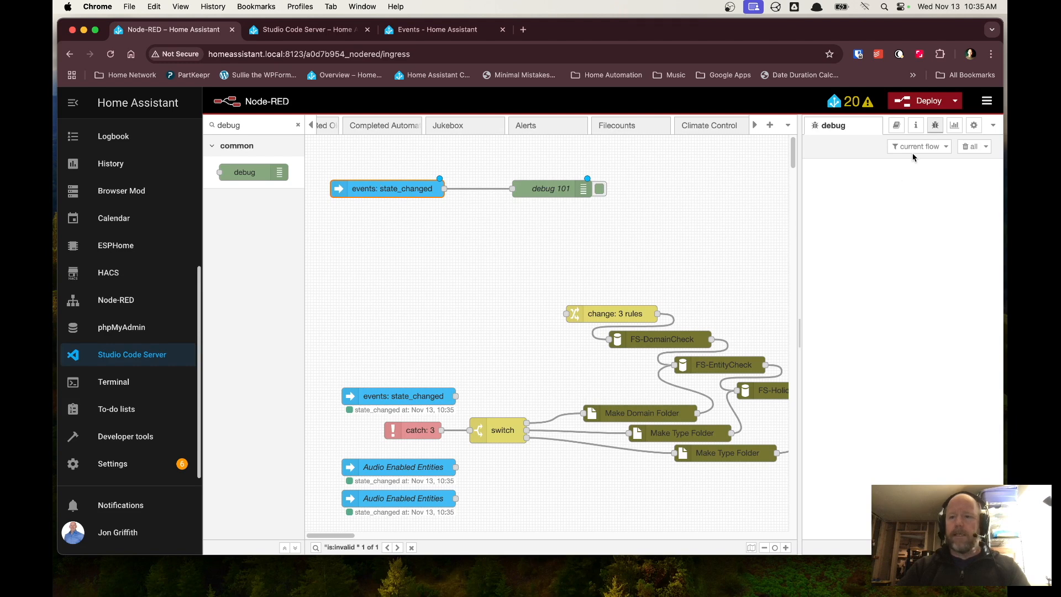
pyautogui.click(918, 105)
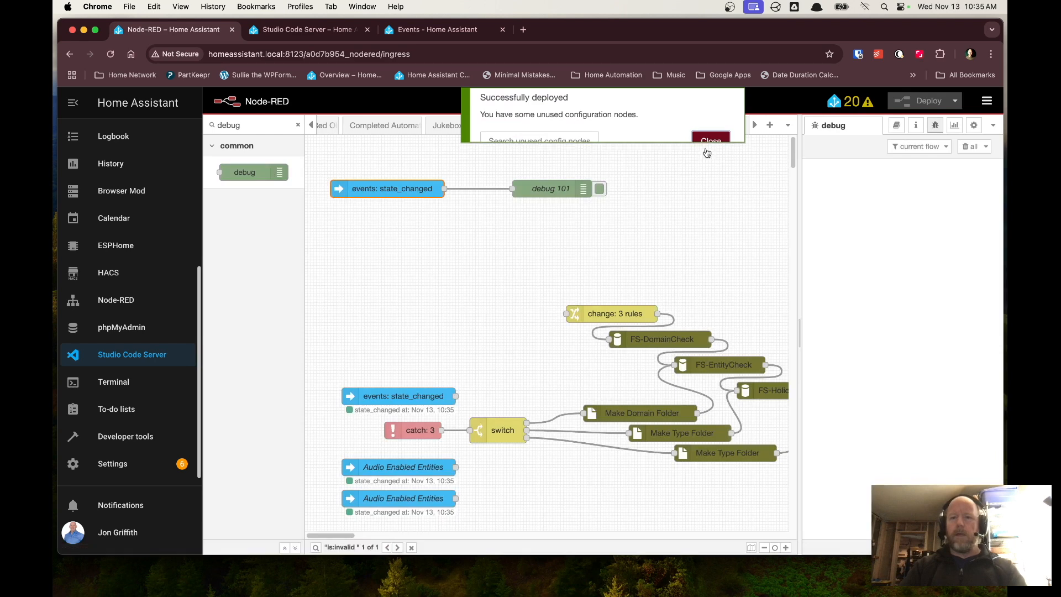
pyautogui.click(704, 149)
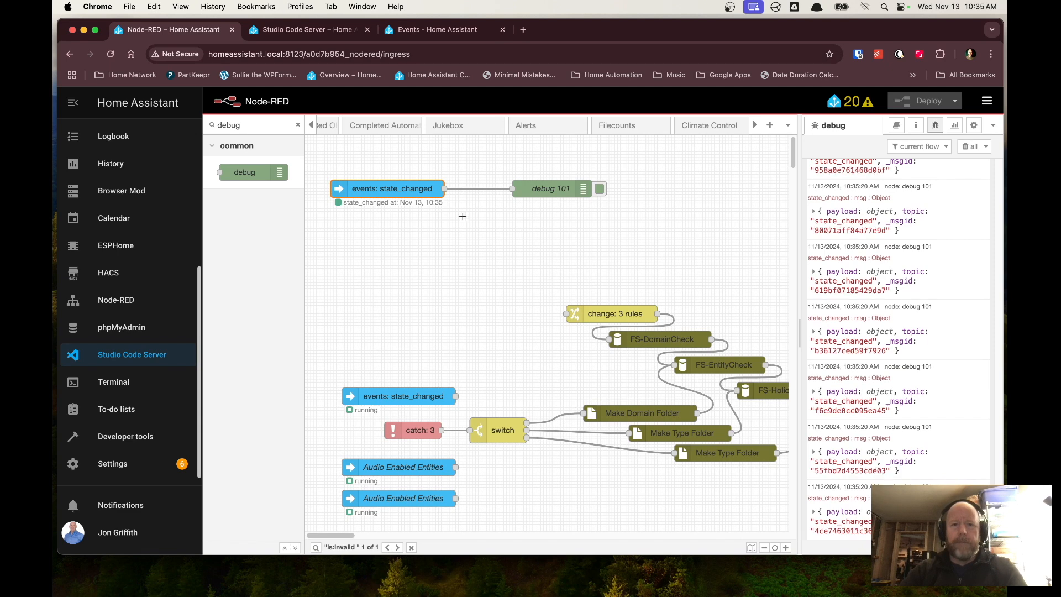
# Step: Delete the wire between the state_changed events node and the debug node, and redeploy the flow
pyautogui.click(473, 189)
pyautogui.press('Delete')
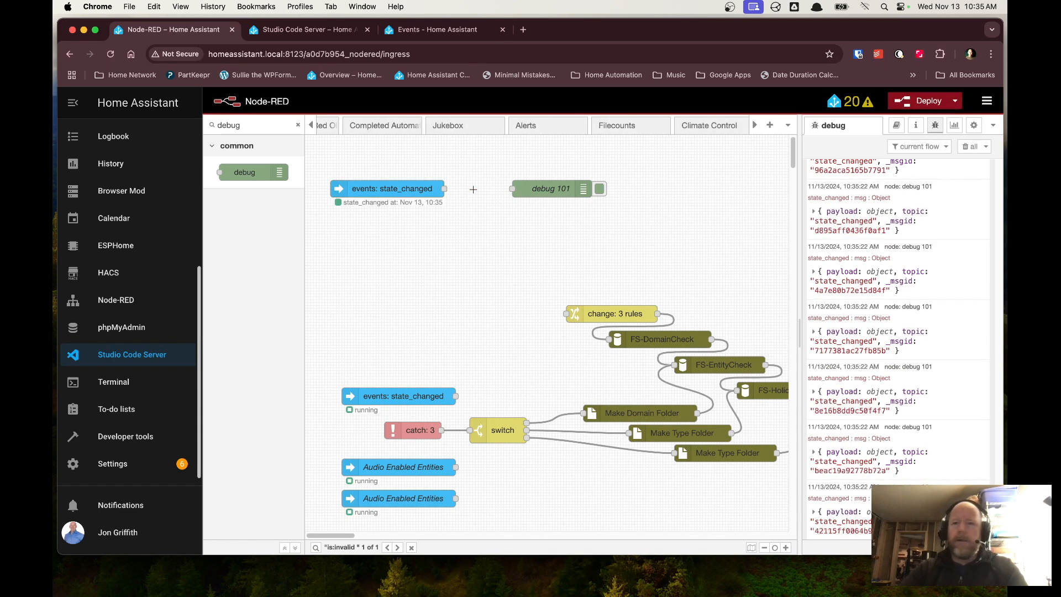
pyautogui.click(921, 98)
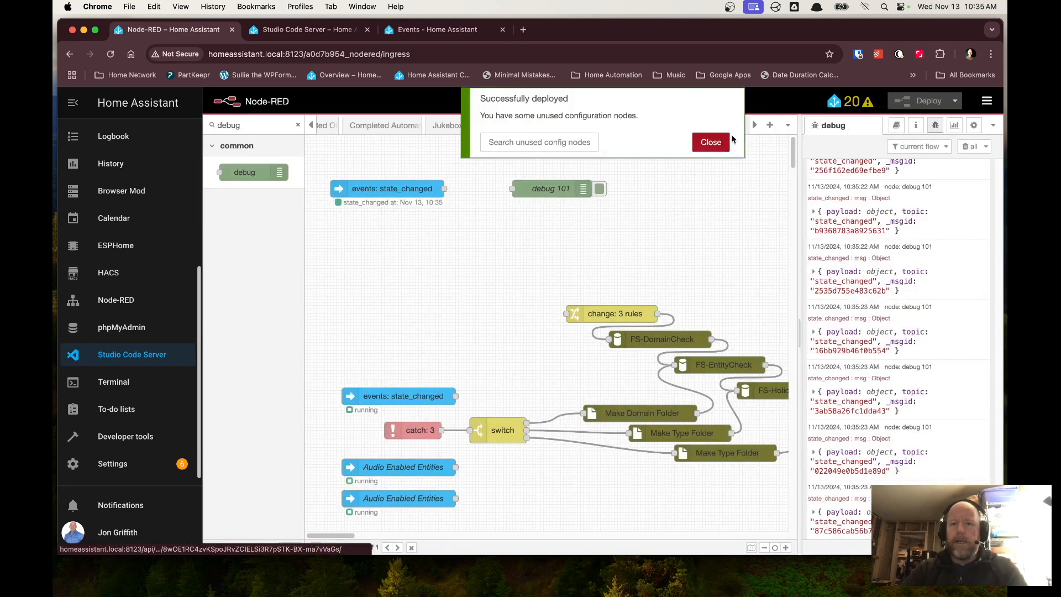
pyautogui.click(711, 141)
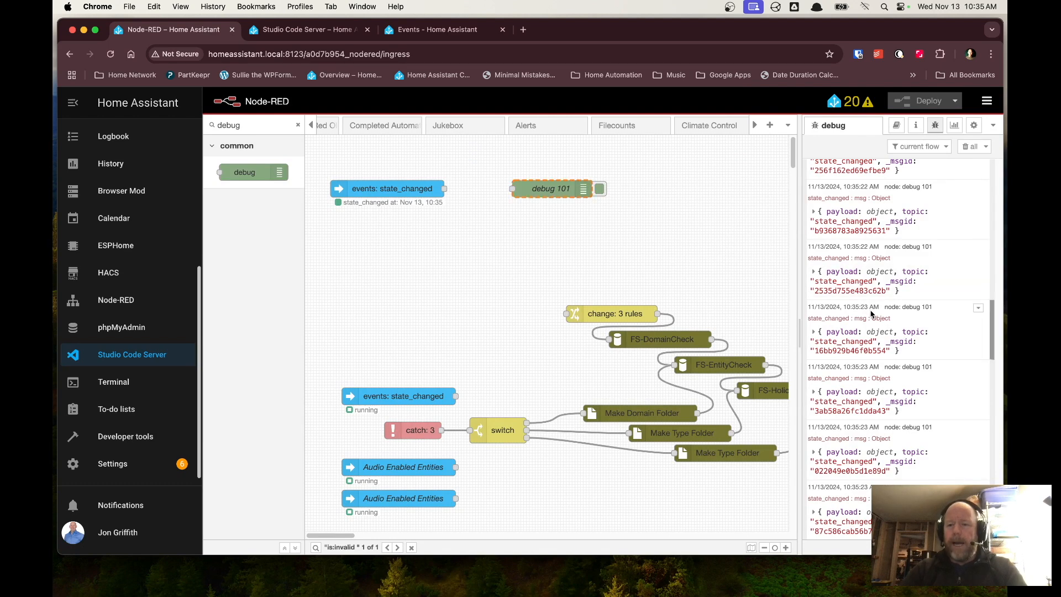
# Step: Examine a logged state_changed debug message, expanding its payload and the context object inside it
pyautogui.scroll(3, 870, 314)
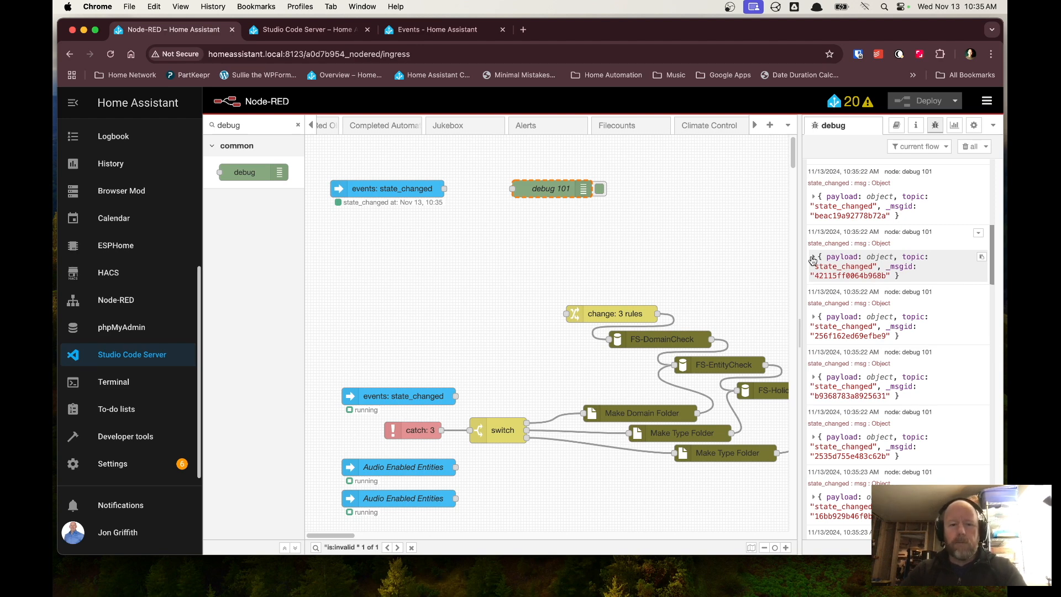
pyautogui.click(812, 257)
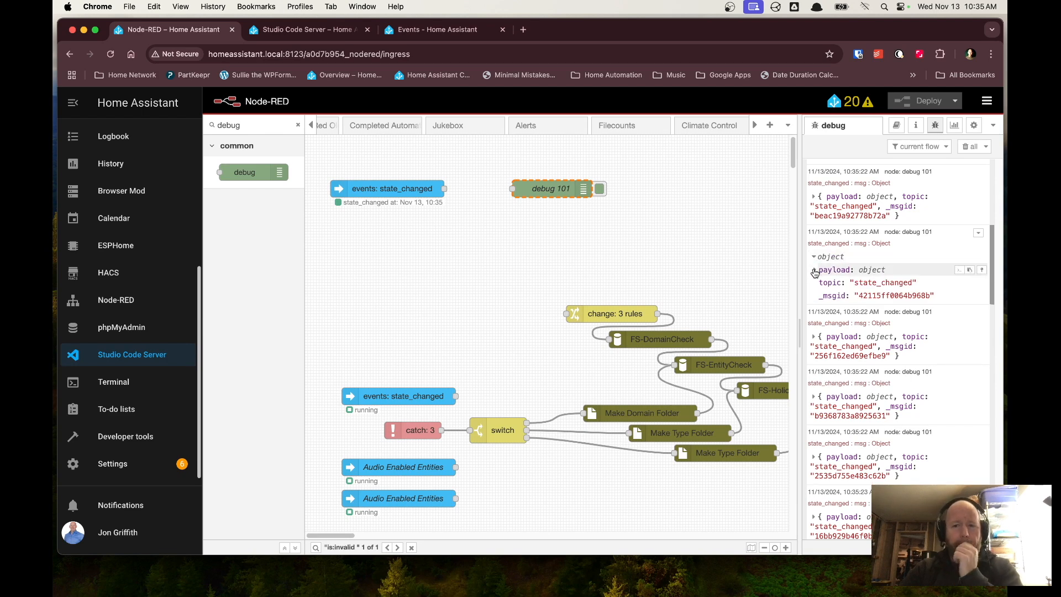
pyautogui.click(813, 270)
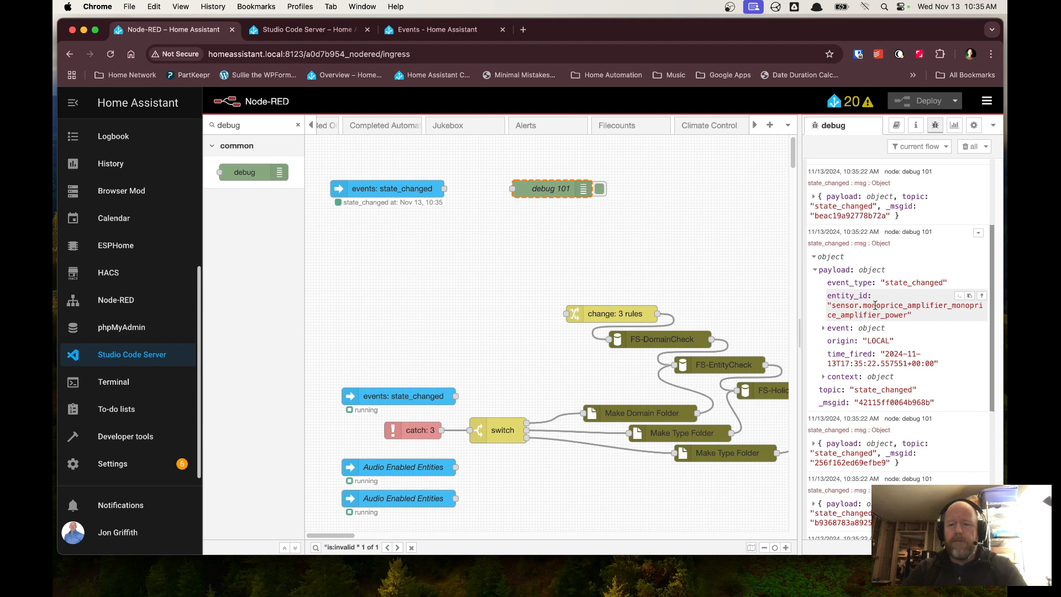
pyautogui.scroll(-1, 875, 306)
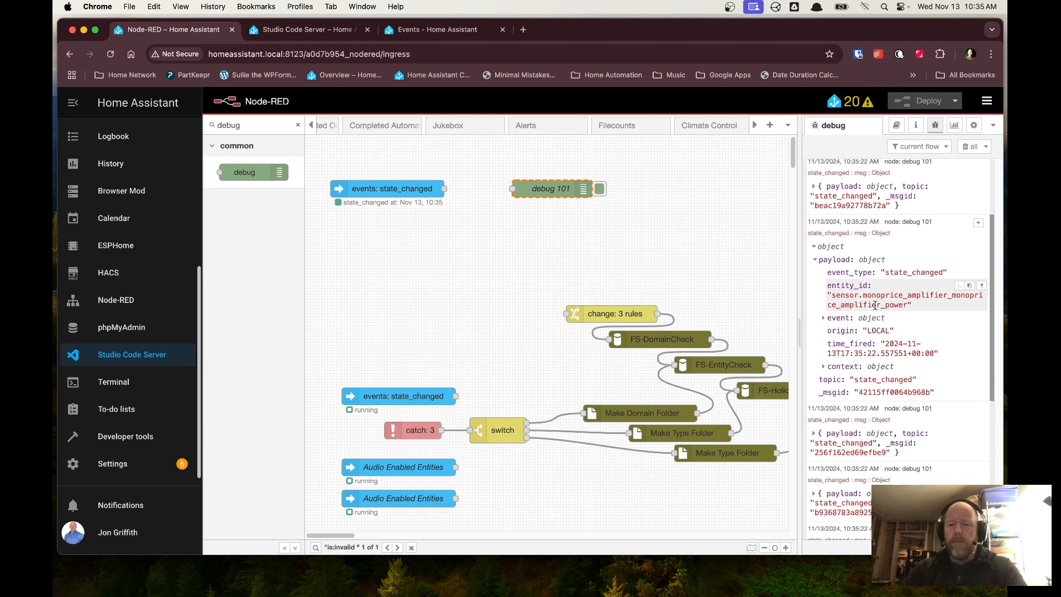
pyautogui.click(822, 367)
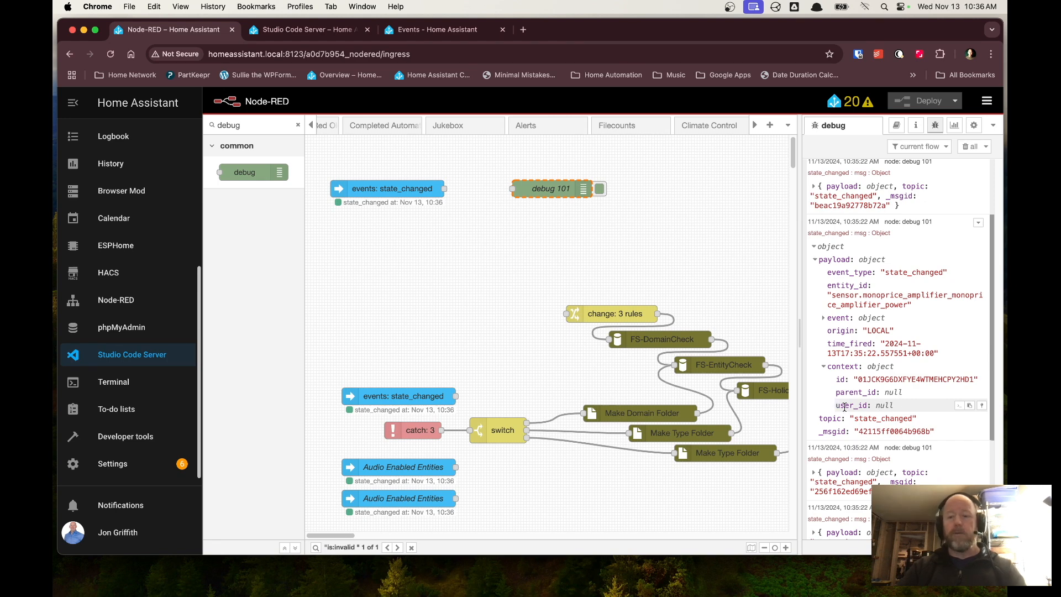
pyautogui.click(823, 367)
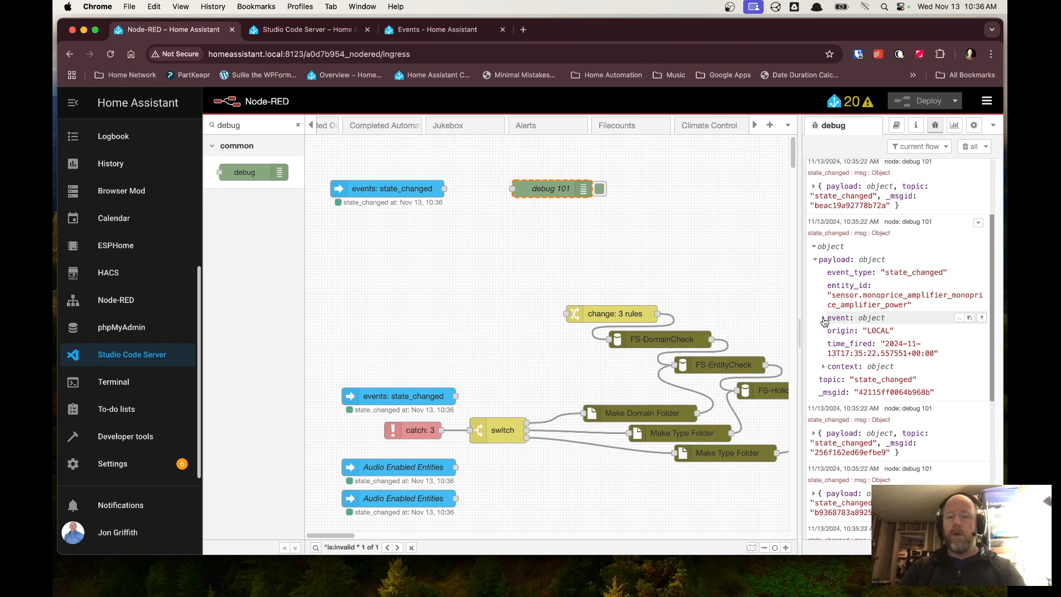
# Step: Review the event data and output properties of the new state_changed events node without changing them
pyautogui.doubleClick(390, 193)
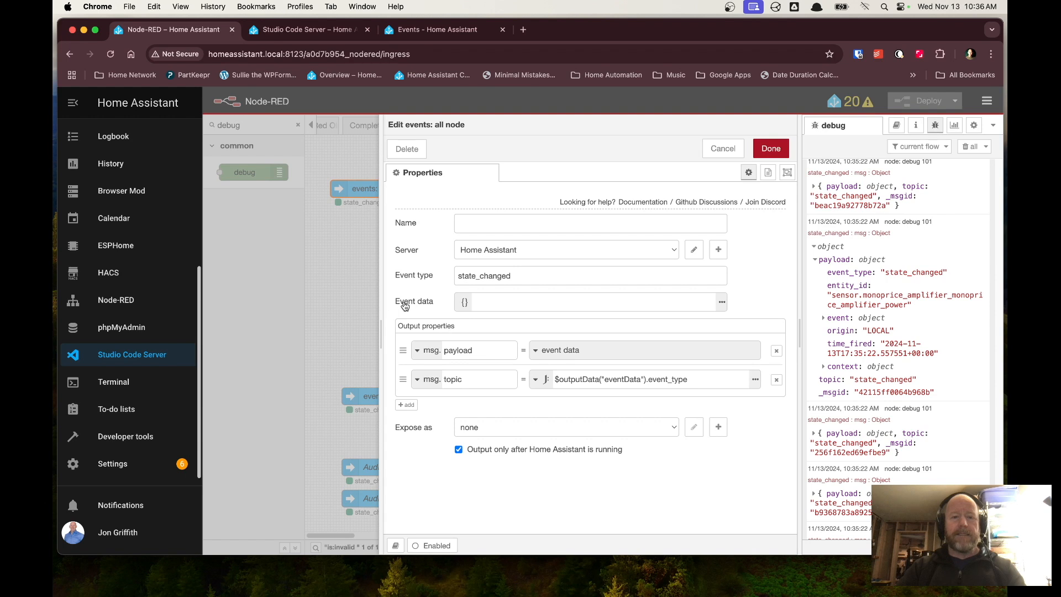
pyautogui.click(479, 301)
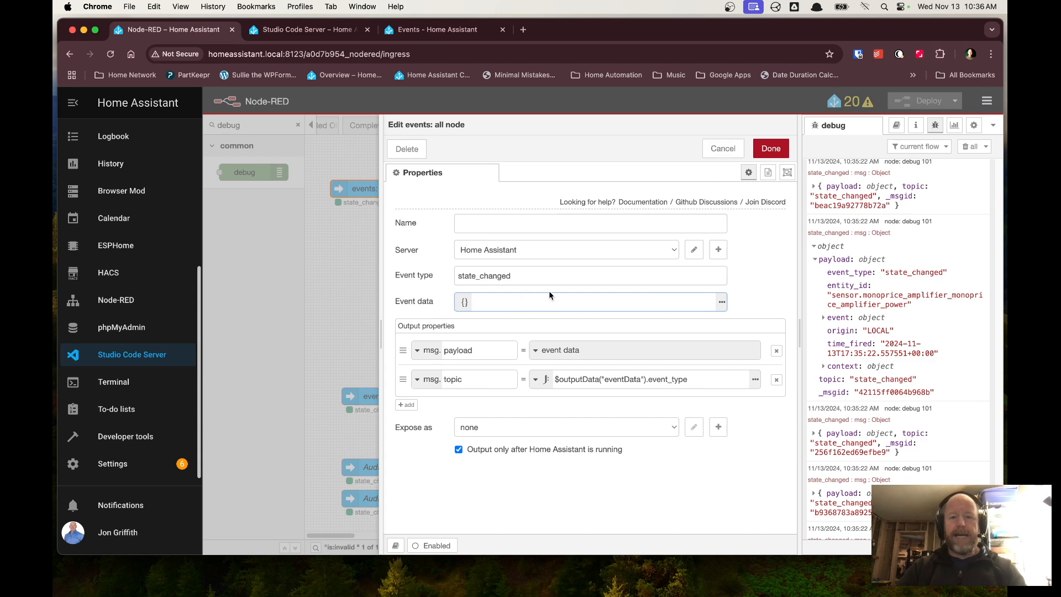
pyautogui.click(723, 148)
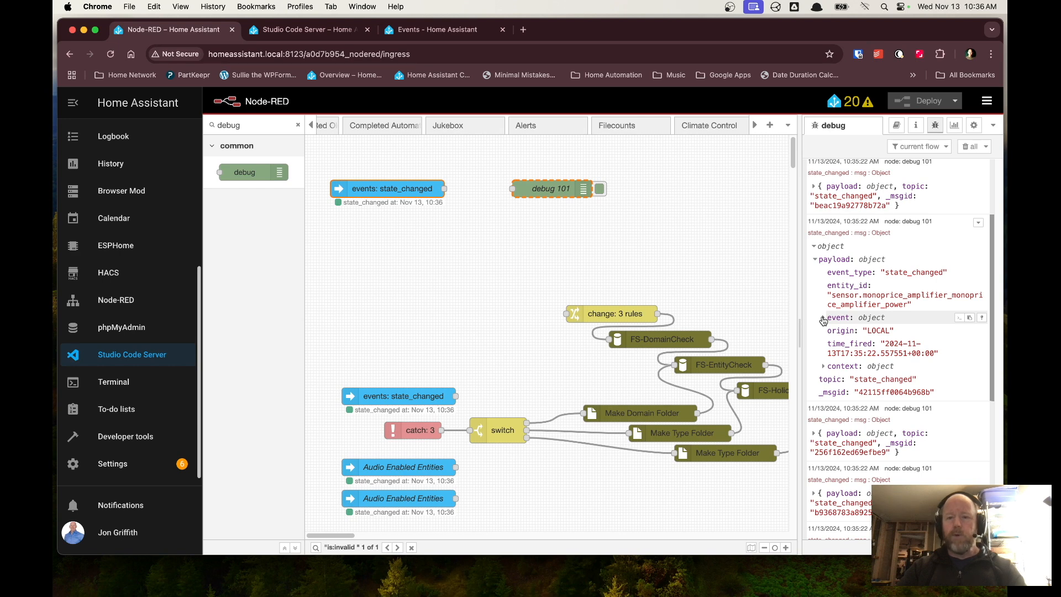
pyautogui.doubleClick(395, 195)
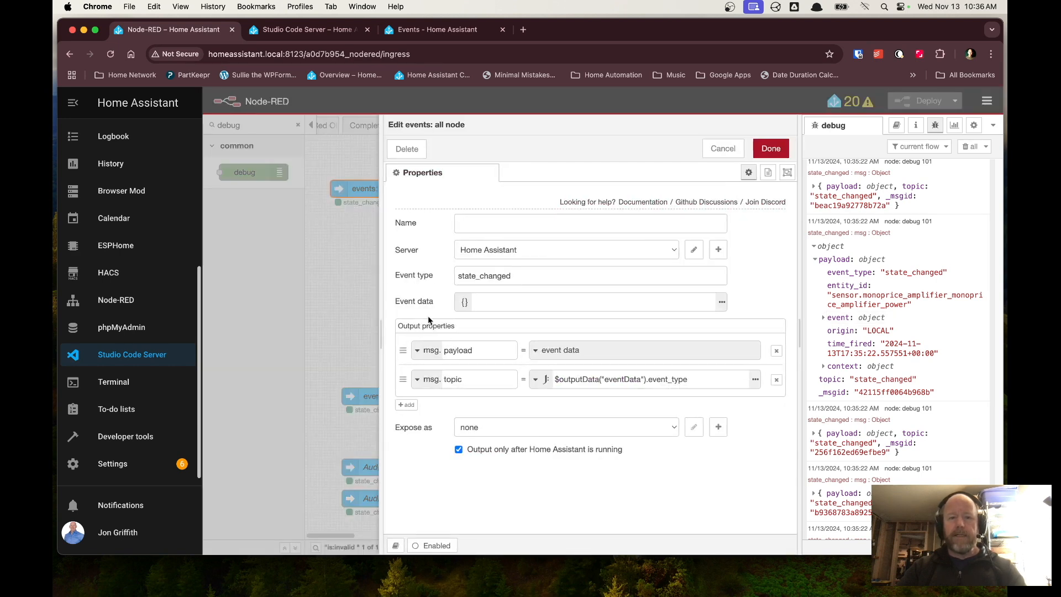
pyautogui.click(734, 145)
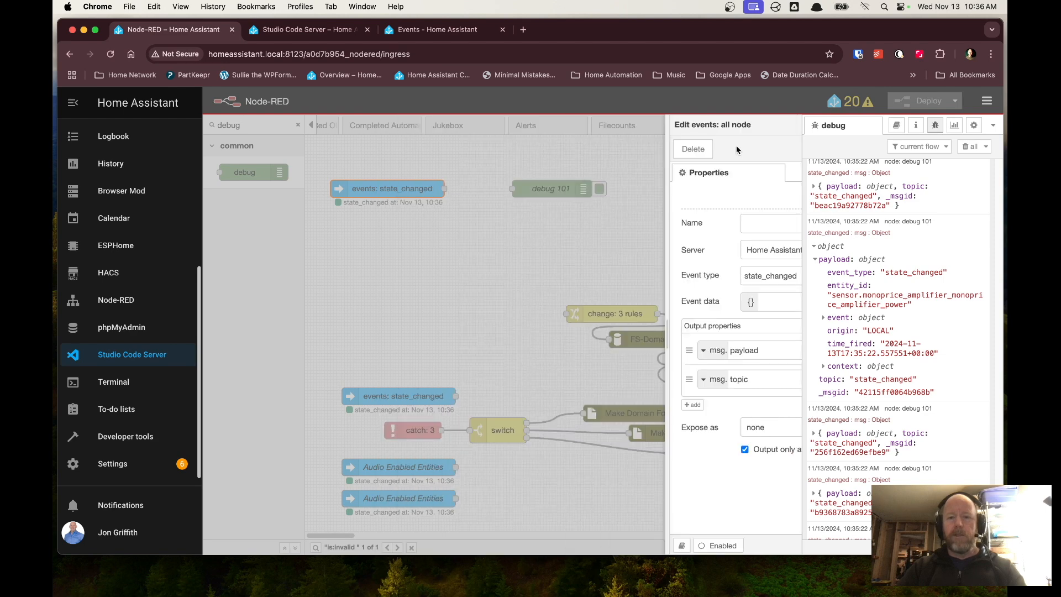
# Step: Expand the event object in the logged debug message and copy its entity ID, sensor.monoprice_amplifier_monoprice_amplifier_power
pyautogui.click(822, 318)
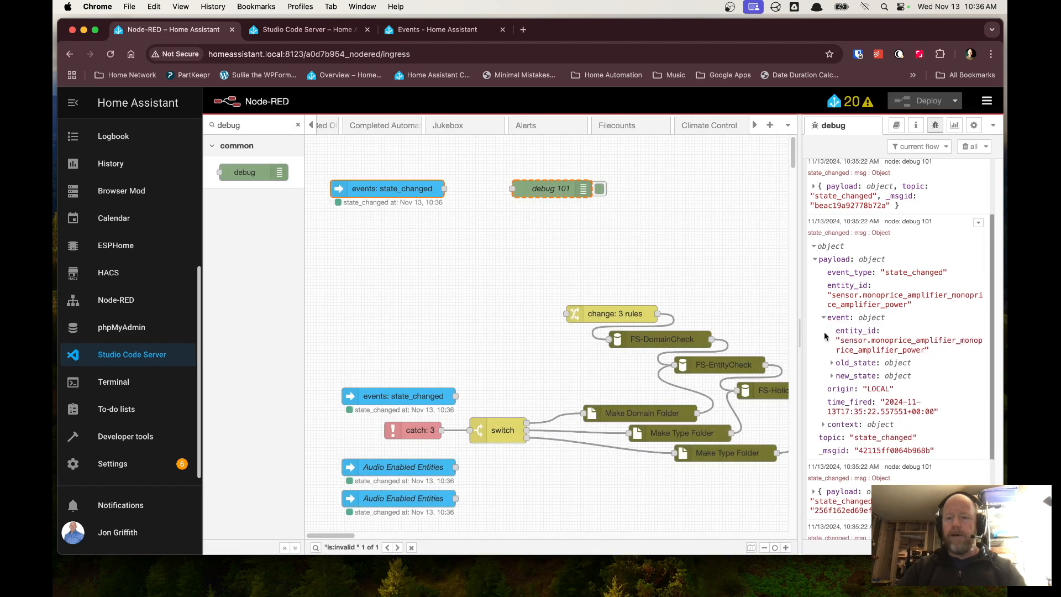
pyautogui.scroll(-2, 851, 339)
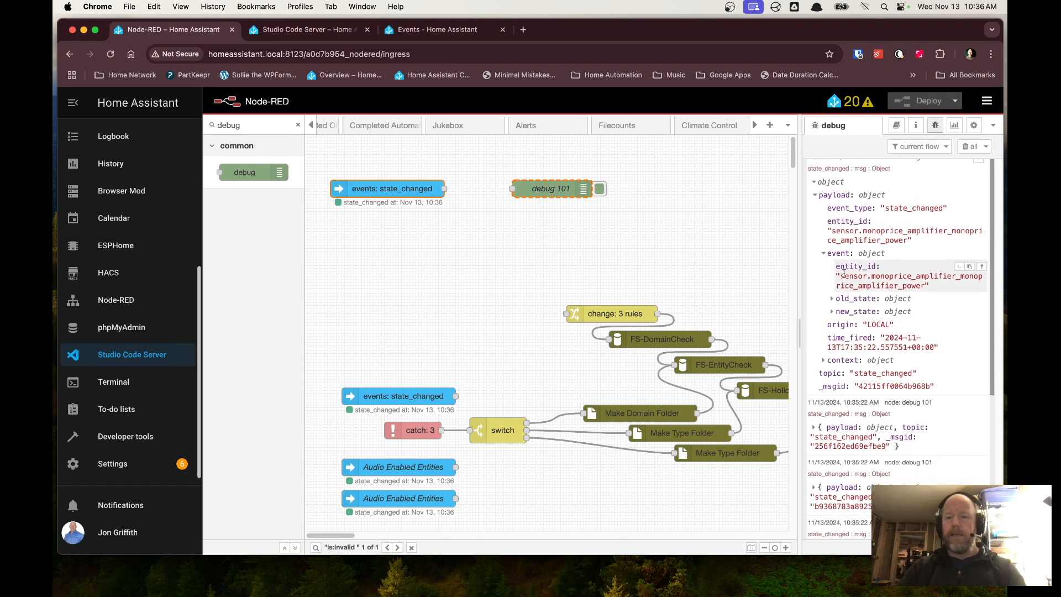
pyautogui.moveTo(841, 276); pyautogui.dragTo(929, 284)
pyautogui.press('super+c')
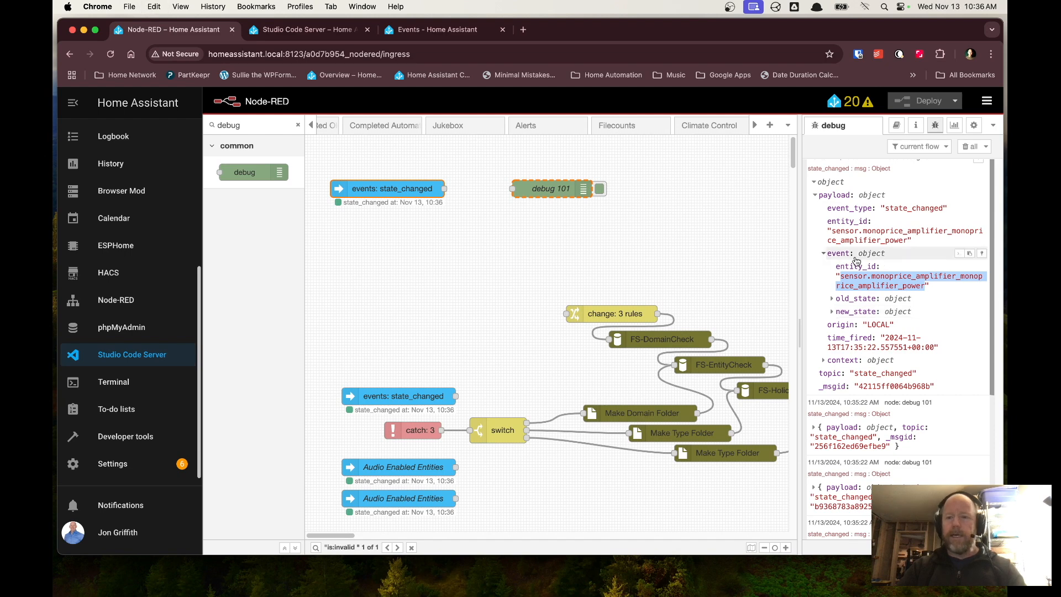
# Step: Set the unwired state_changed events node's event data to JSON matching "entity_id": "sensor.monoprice_amplifier_monoprice_amplifier_power", and save the node
pyautogui.doubleClick(381, 191)
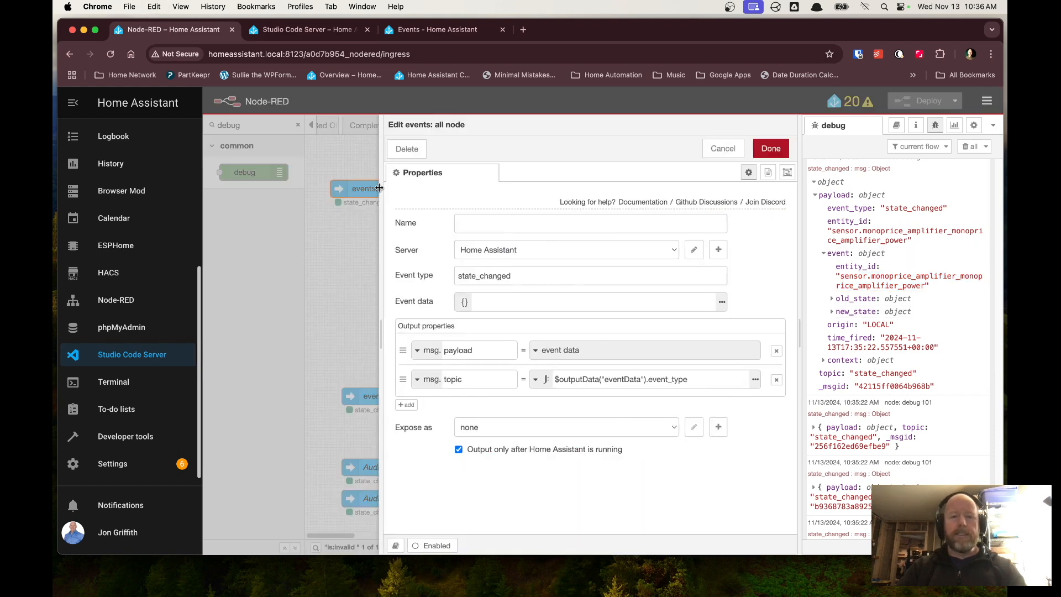
pyautogui.click(721, 302)
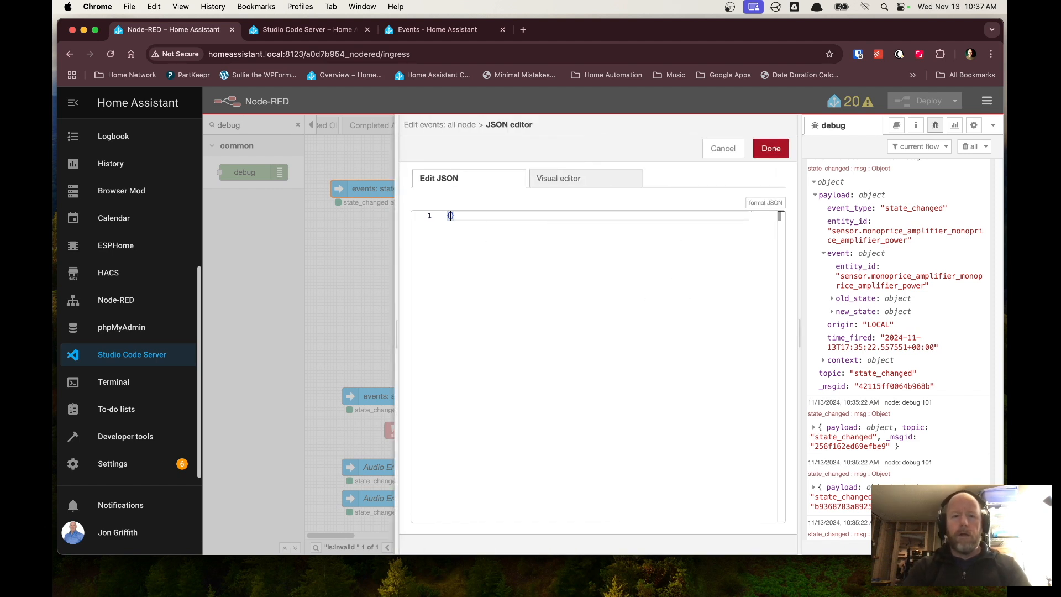
pyautogui.press('Return')
pyautogui.write('"entity')
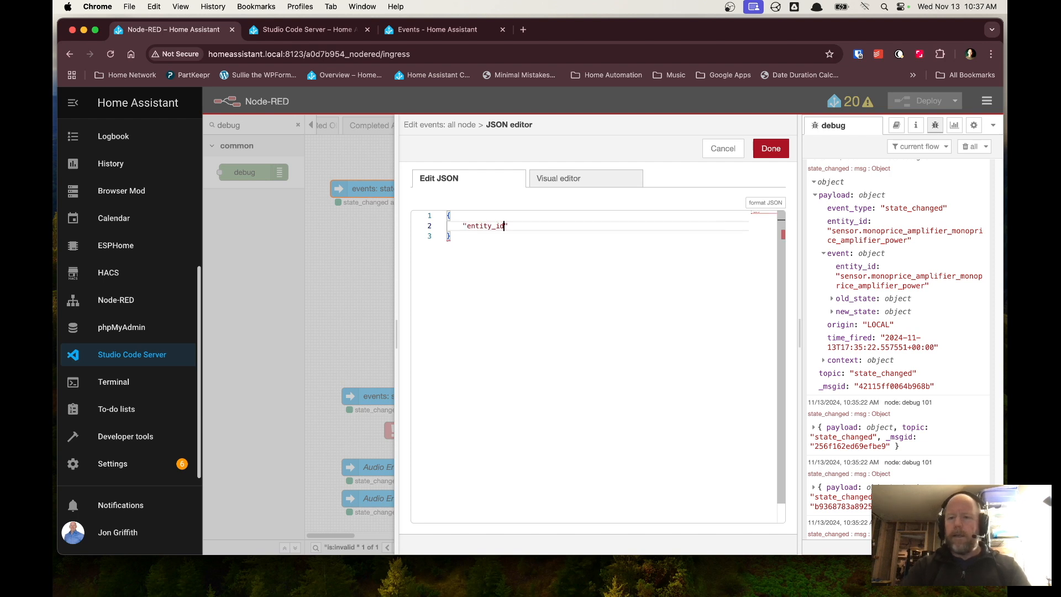
pyautogui.write('_id')
pyautogui.moveTo(851, 266)
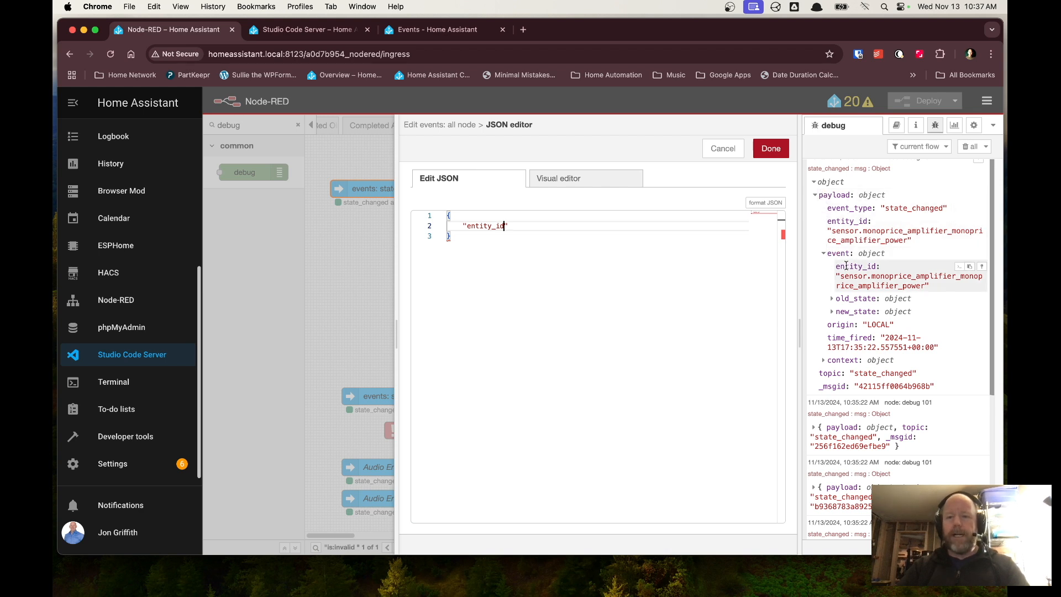
pyautogui.write(':"')
pyautogui.press('super+v')
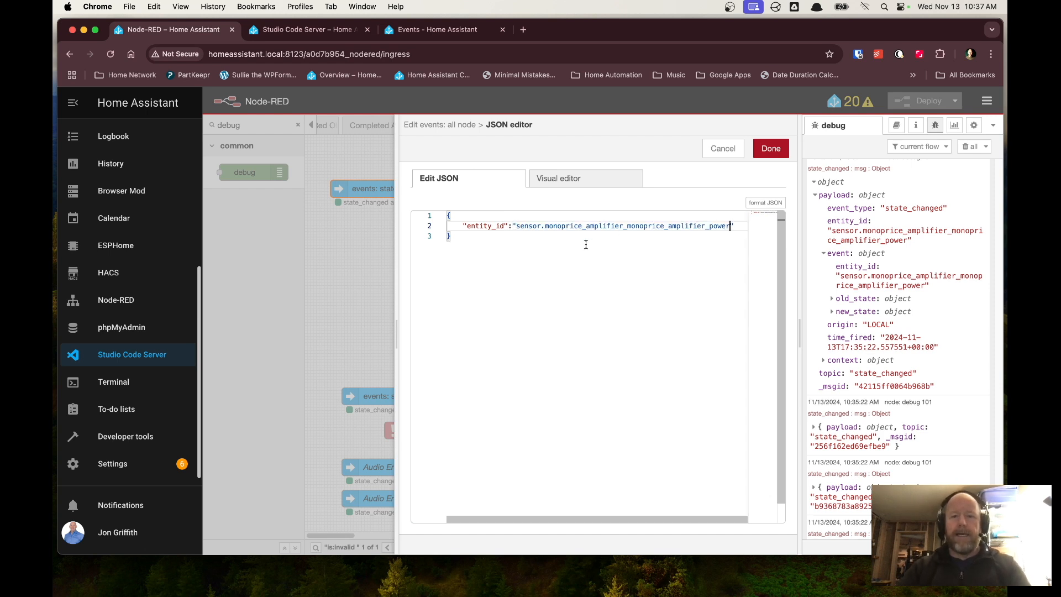
pyautogui.click(765, 155)
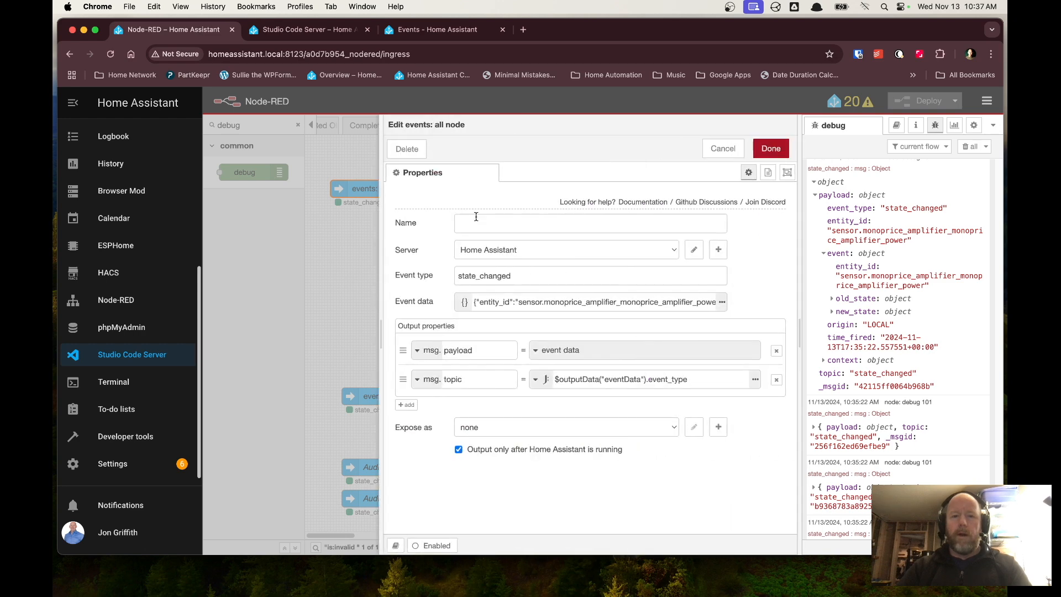
pyautogui.click(768, 152)
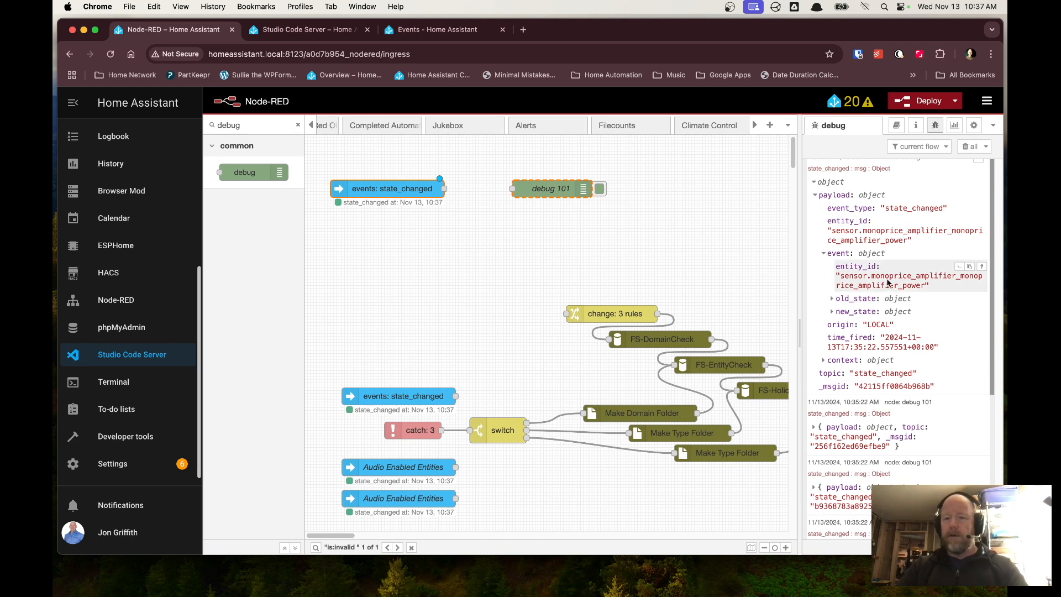
# Step: Examine the old_state object and its attributes in the logged debug message
pyautogui.click(832, 299)
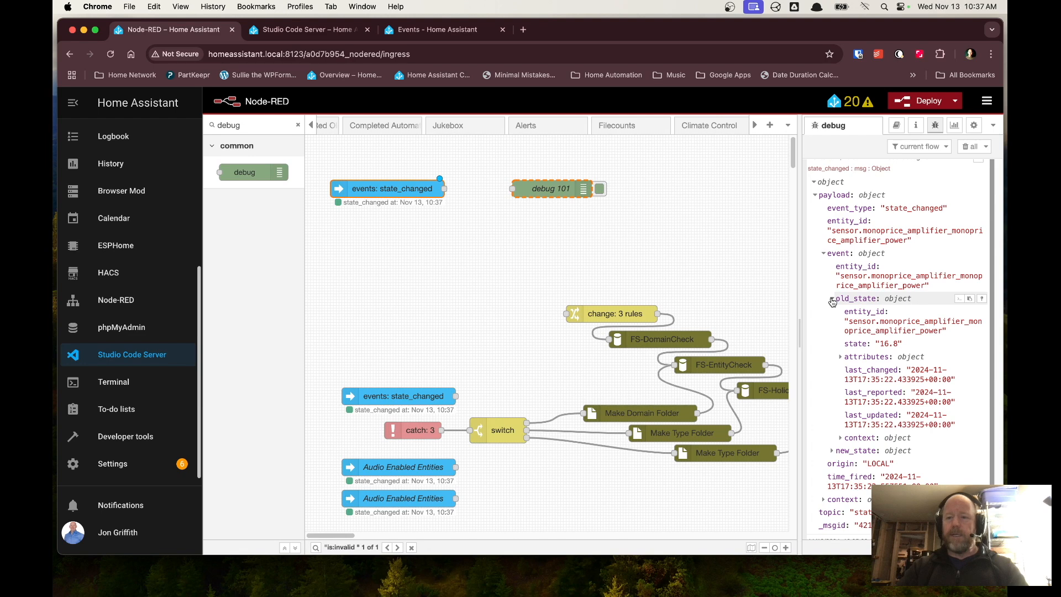
pyautogui.click(842, 358)
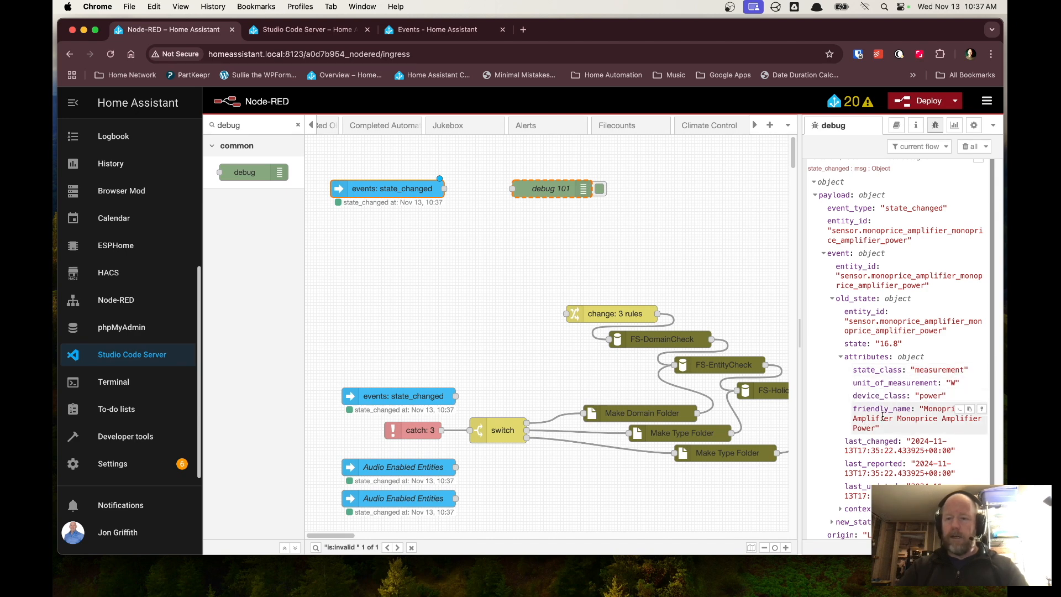
pyautogui.click(841, 356)
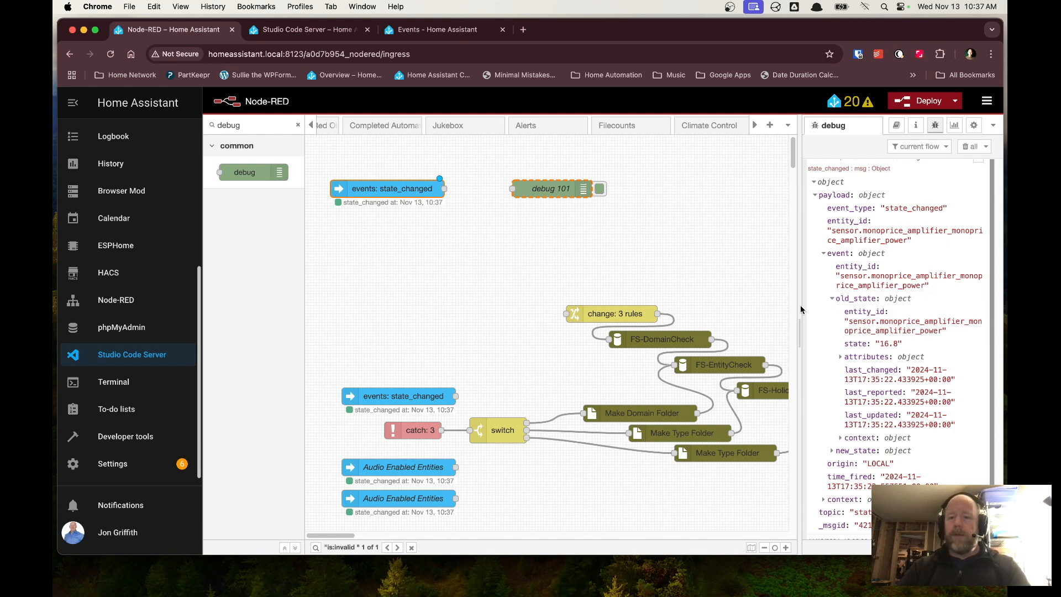
# Step: Add an "old_state" key after the entity_id entry in the state_changed events node's event data JSON
pyautogui.doubleClick(395, 190)
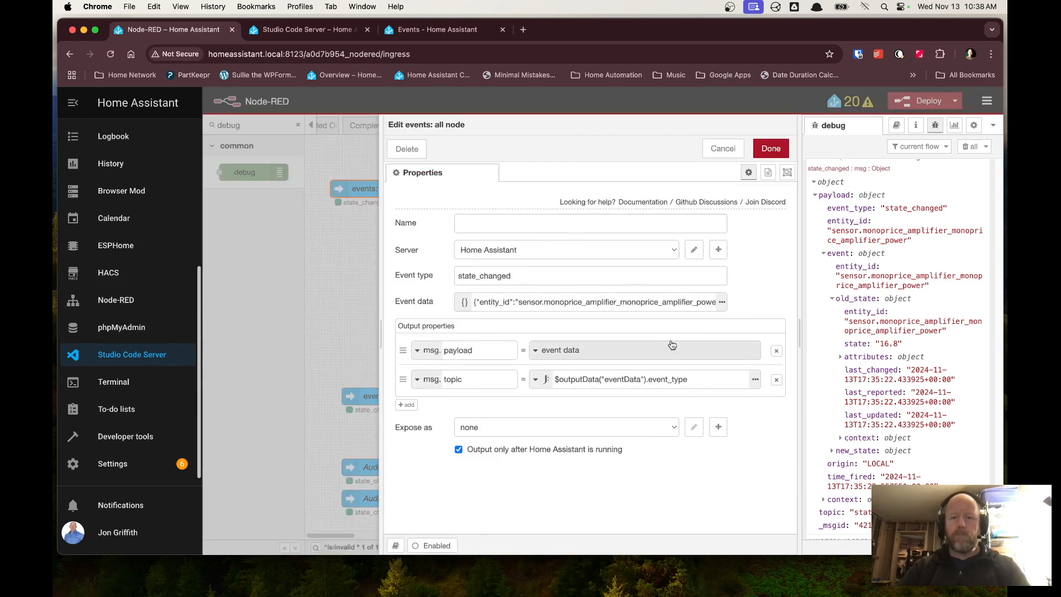
pyautogui.click(722, 302)
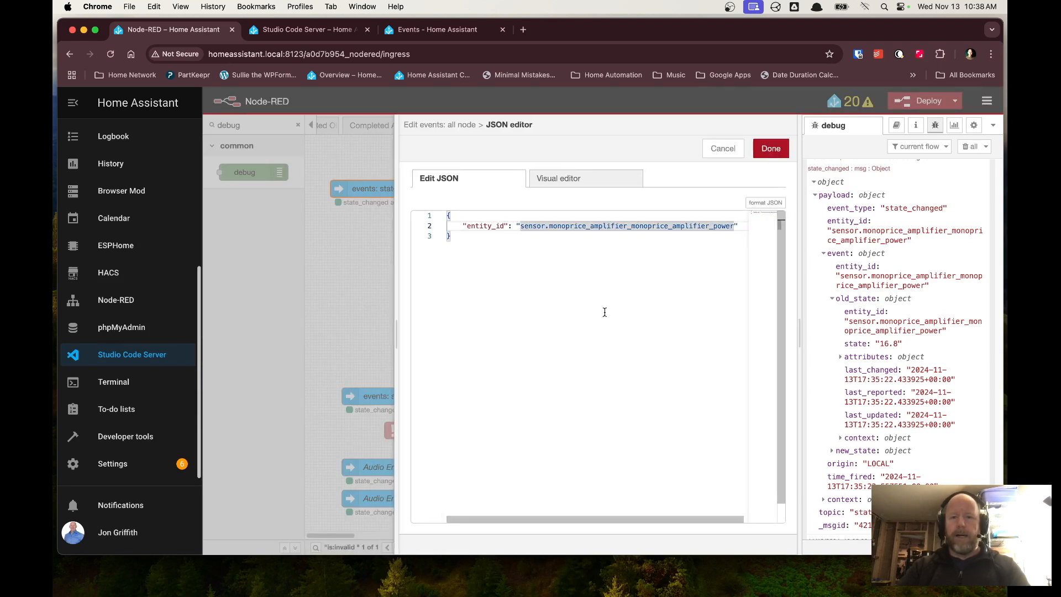
pyautogui.click(741, 227)
pyautogui.write(',')
pyautogui.press('Return')
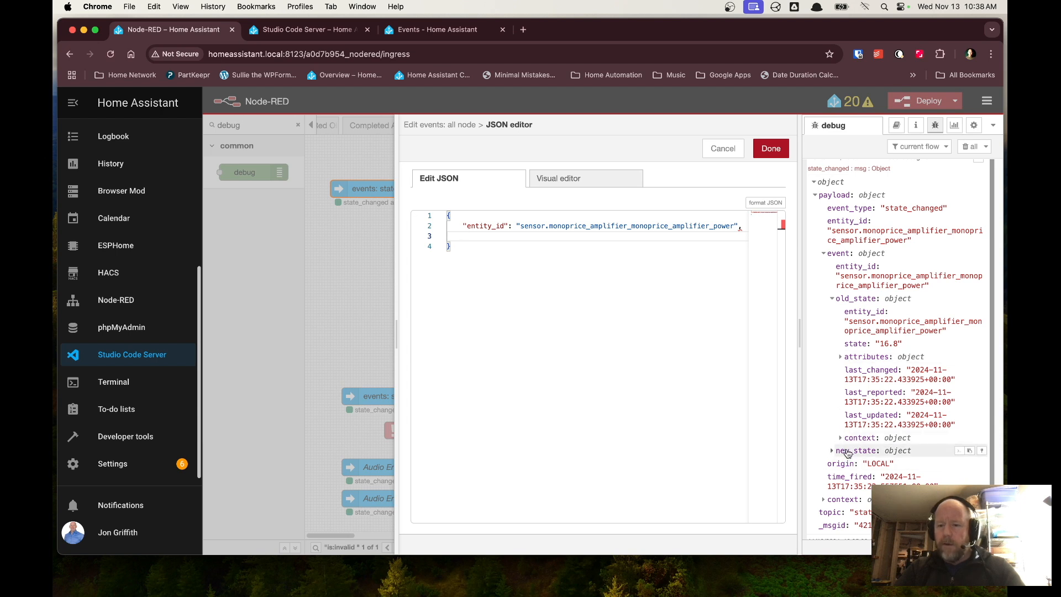
pyautogui.click(832, 299)
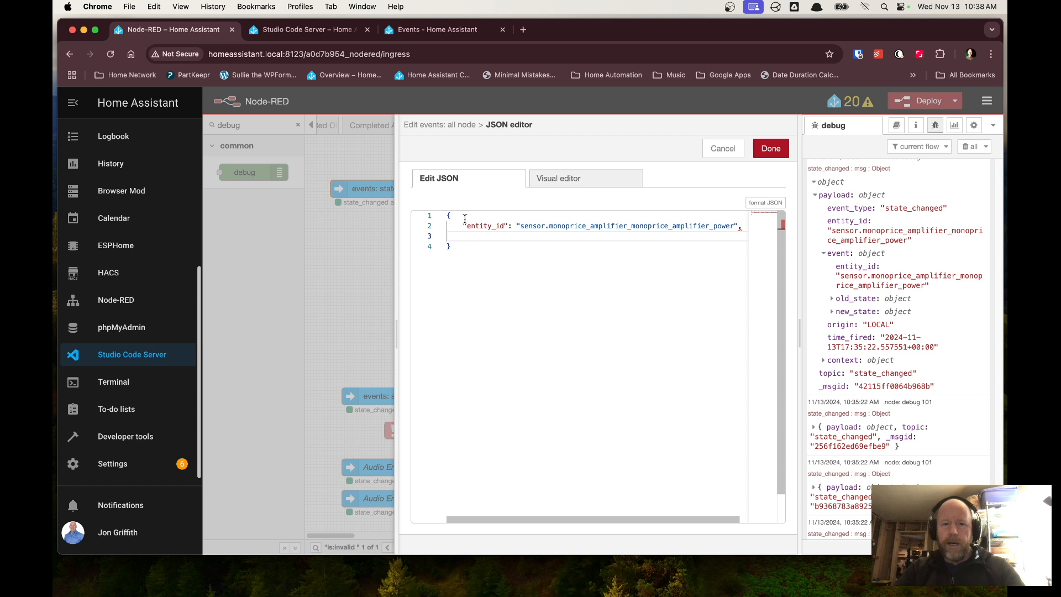
pyautogui.click(742, 225)
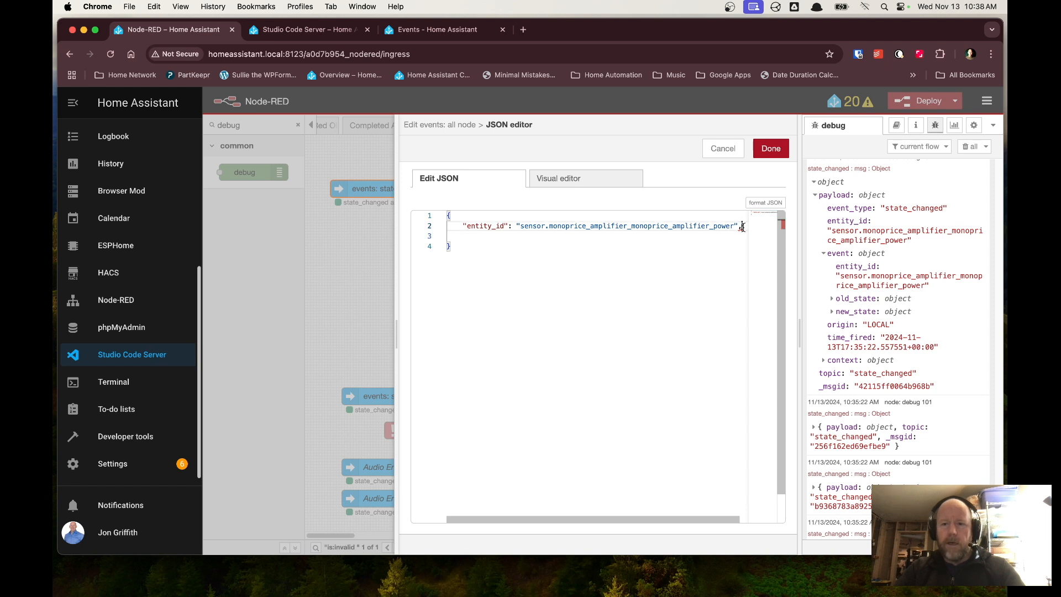
pyautogui.press('Return')
pyautogui.write('"old')
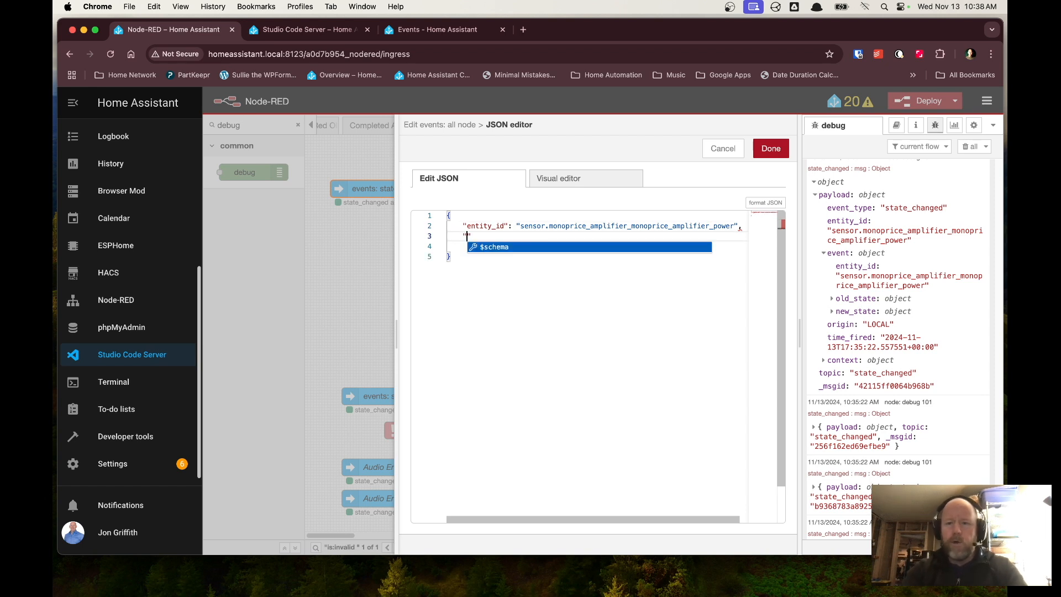
pyautogui.write('_state')
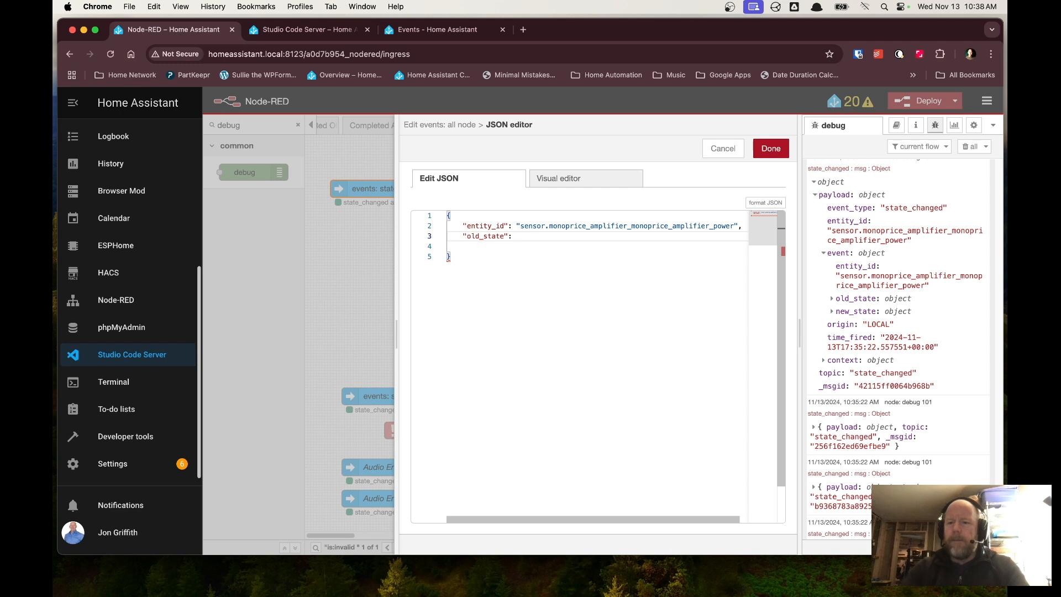
# Step: Give old_state a nested object with "state": "16.8", remove the spare blank line, and save the events node
pyautogui.click(842, 299)
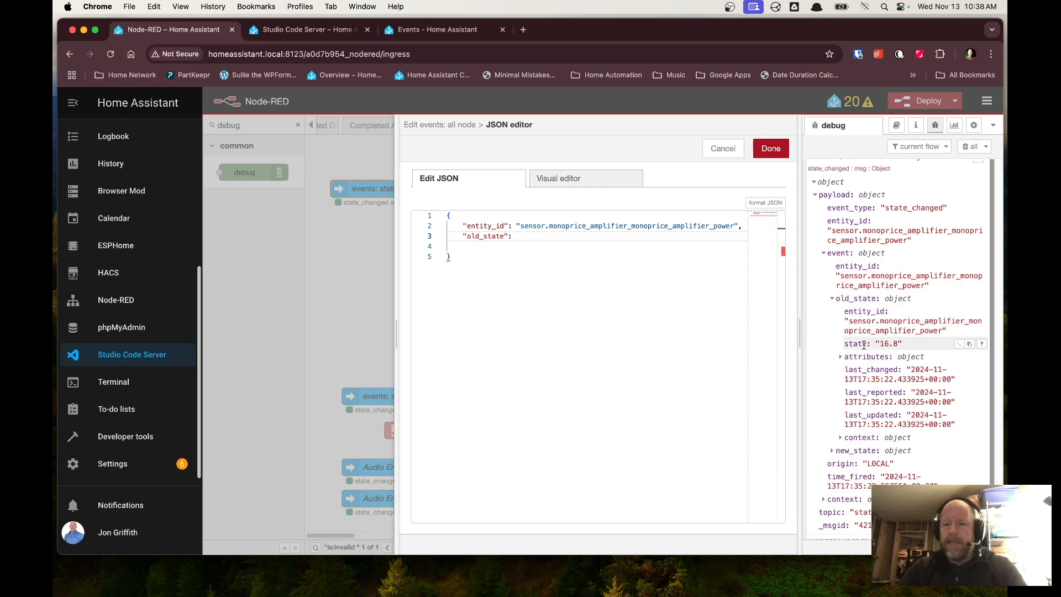
pyautogui.click(512, 237)
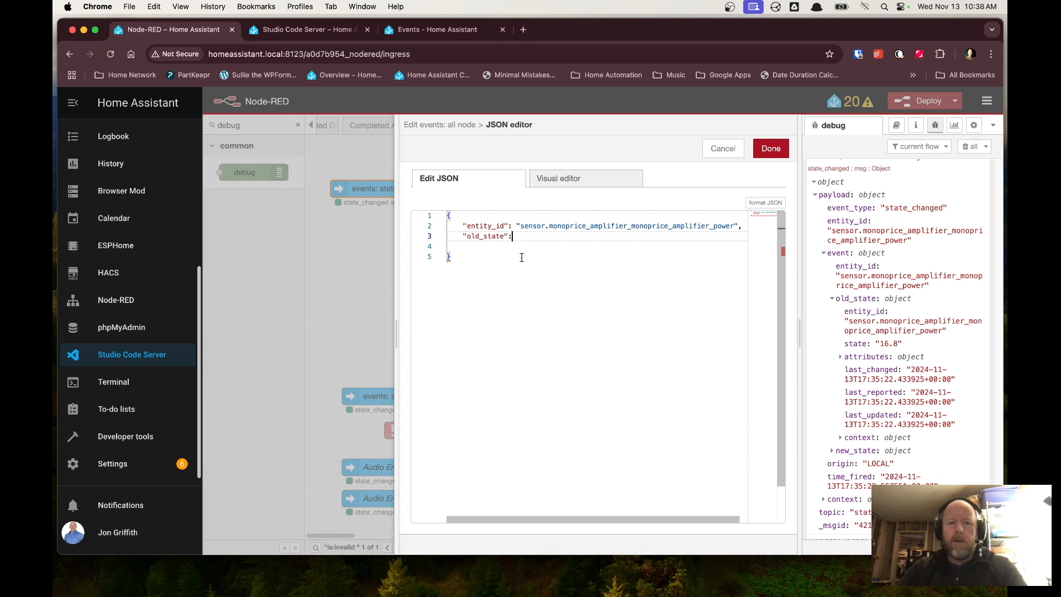
pyautogui.write('{')
pyautogui.press('Return')
pyautogui.write('"state":"16.8')
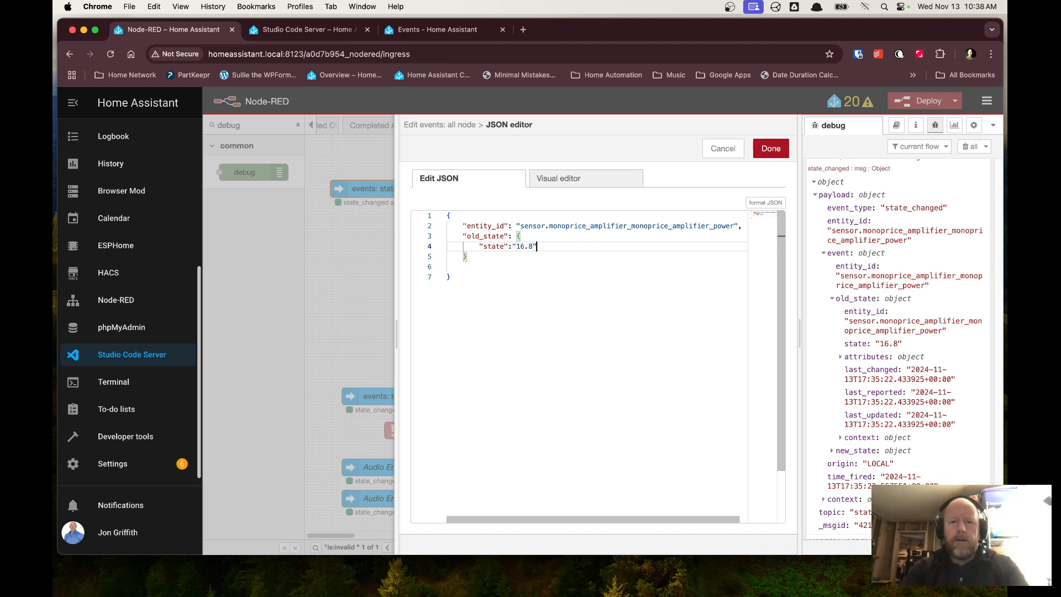
pyautogui.click(465, 267)
pyautogui.press('BackSpace')
pyautogui.click(763, 147)
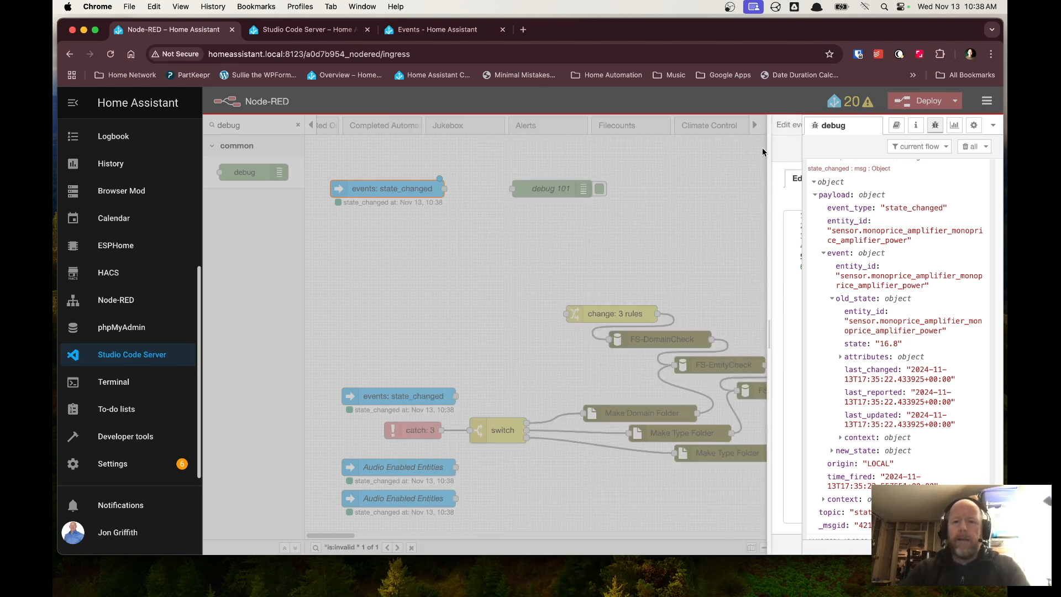
pyautogui.click(771, 148)
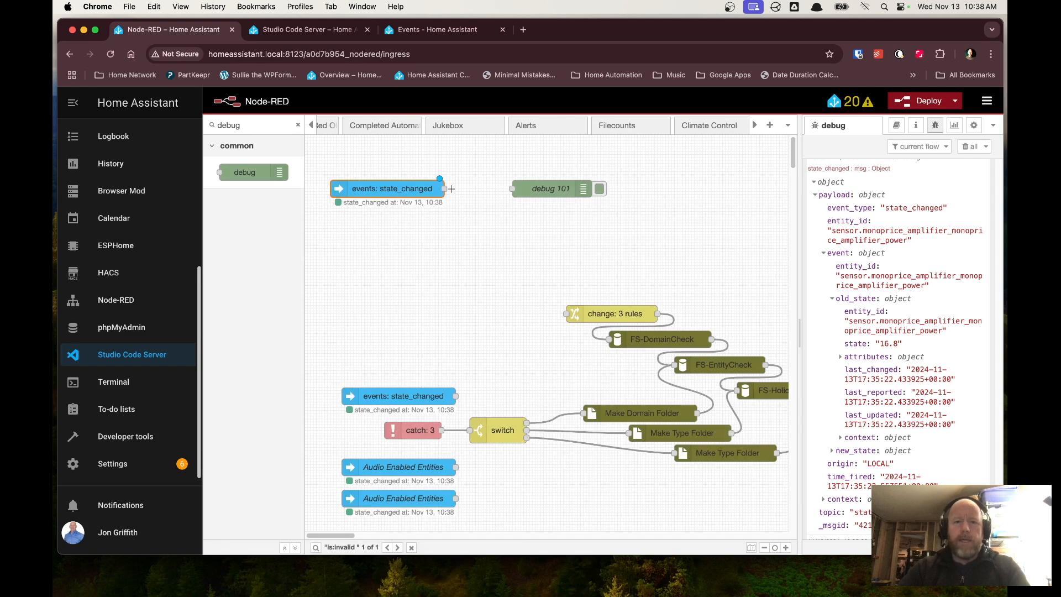
# Step: Wire the state_changed events node to the debug node and deploy the flow with a cleared debug log
pyautogui.moveTo(443, 189); pyautogui.dragTo(512, 189)
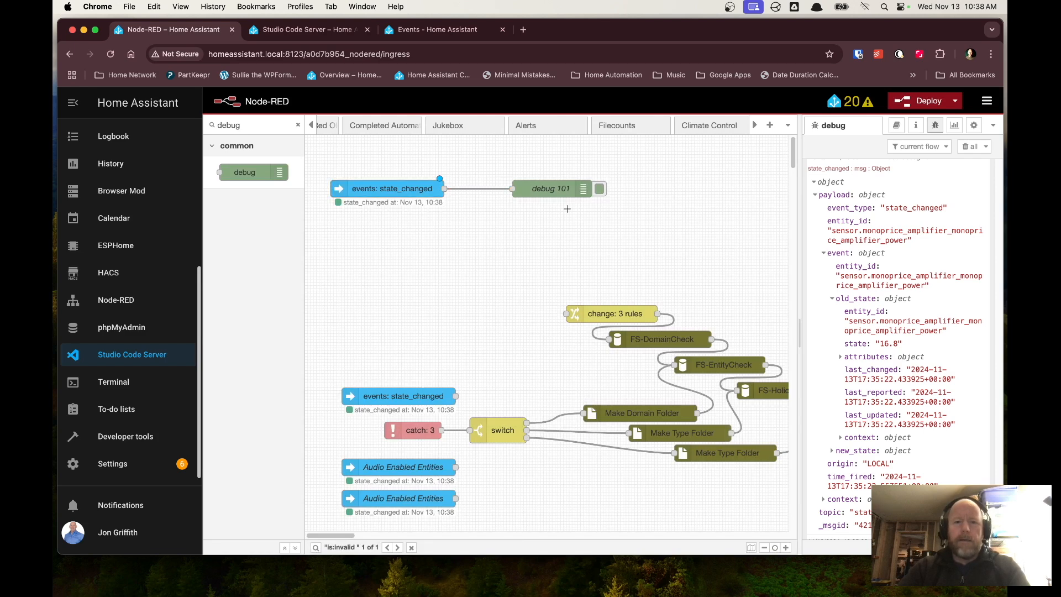
pyautogui.click(974, 147)
pyautogui.click(928, 101)
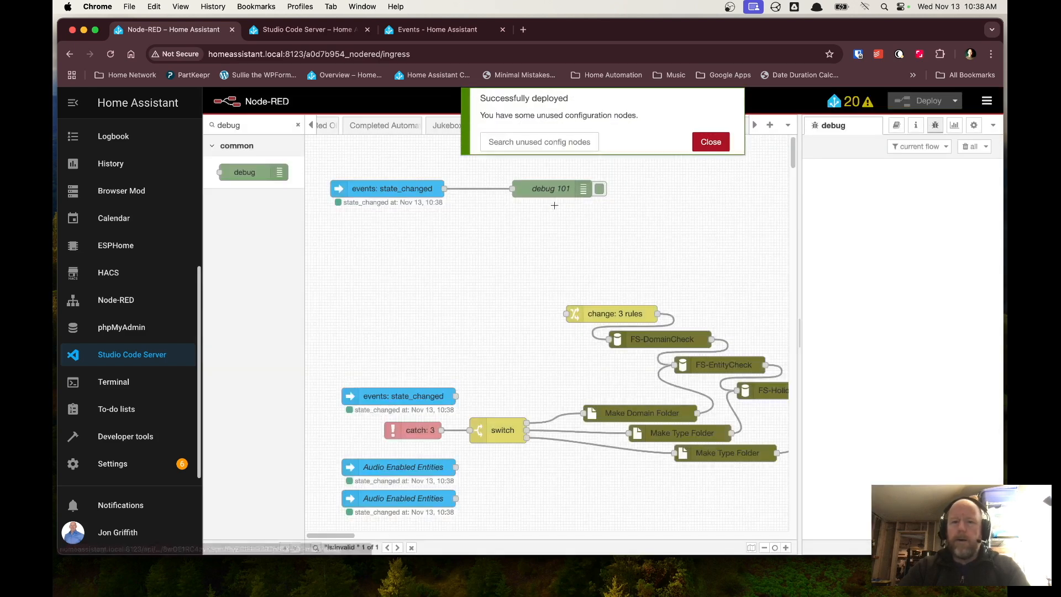
pyautogui.click(710, 142)
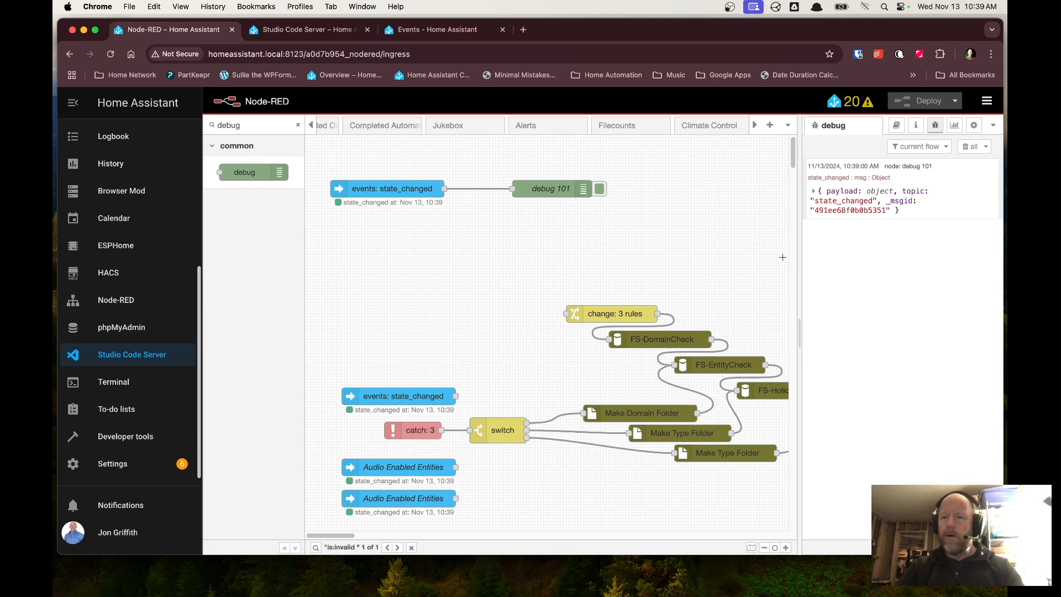
# Step: Examine the first new debug message, expanding its payload, event and old_state objects to check the old state value
pyautogui.click(813, 191)
pyautogui.click(815, 204)
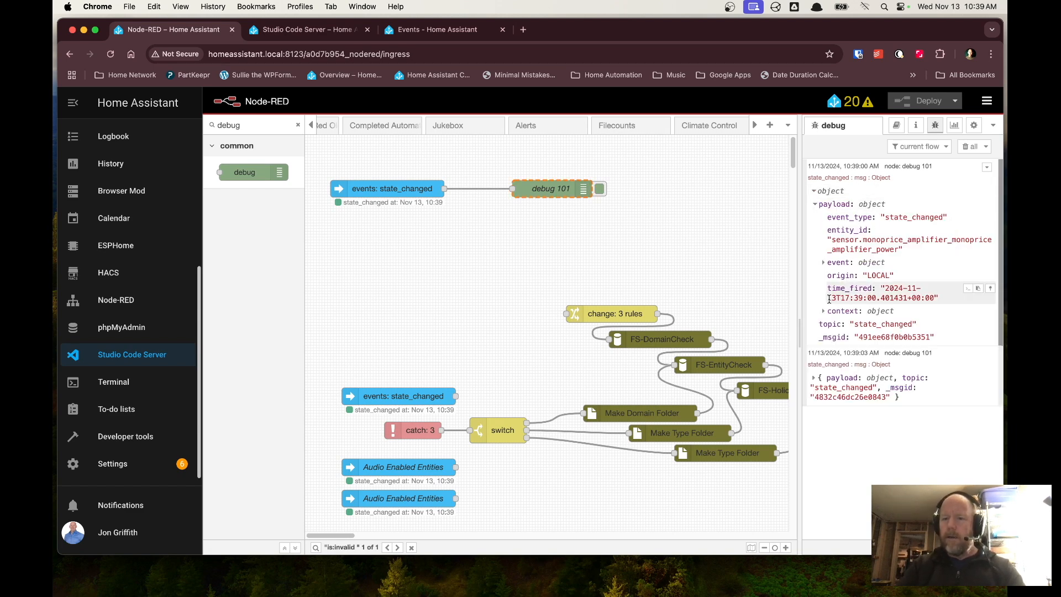
pyautogui.click(822, 263)
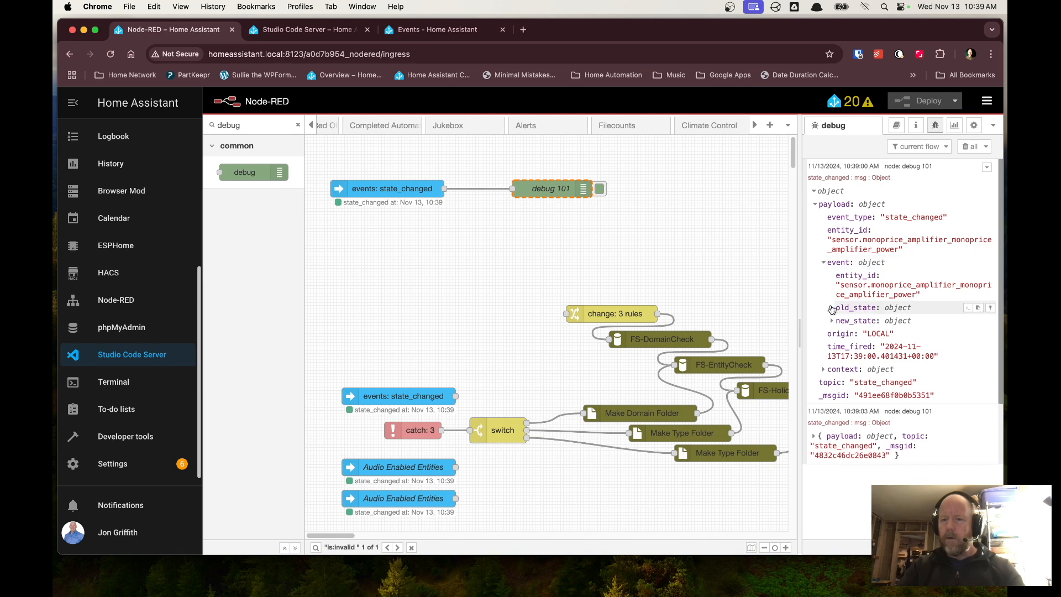
pyautogui.click(834, 308)
pyautogui.scroll(-2, 874, 377)
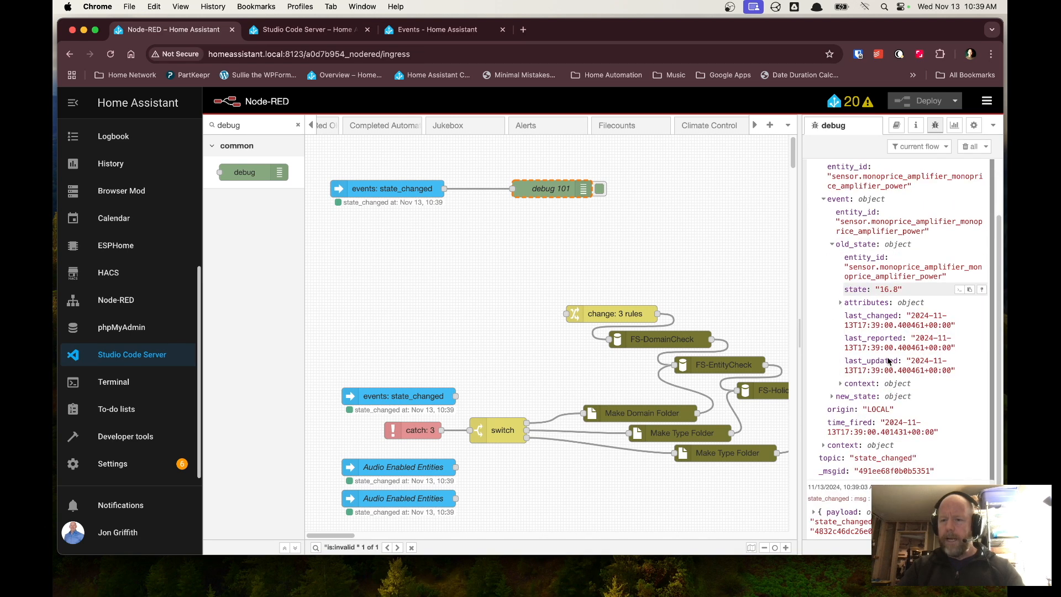
# Step: Expand the following debug messages and check the old_state value inside the 10:39:10 message's event object
pyautogui.click(816, 513)
pyautogui.scroll(-2, 815, 505)
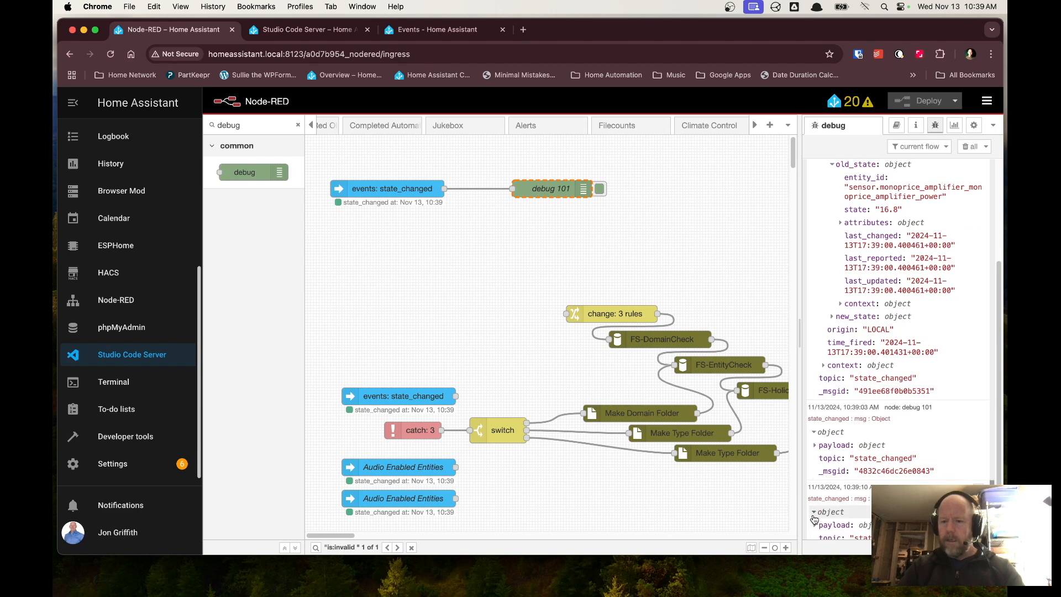
pyautogui.click(815, 512)
pyautogui.scroll(-1, 816, 511)
pyautogui.click(815, 506)
pyautogui.scroll(-3, 817, 497)
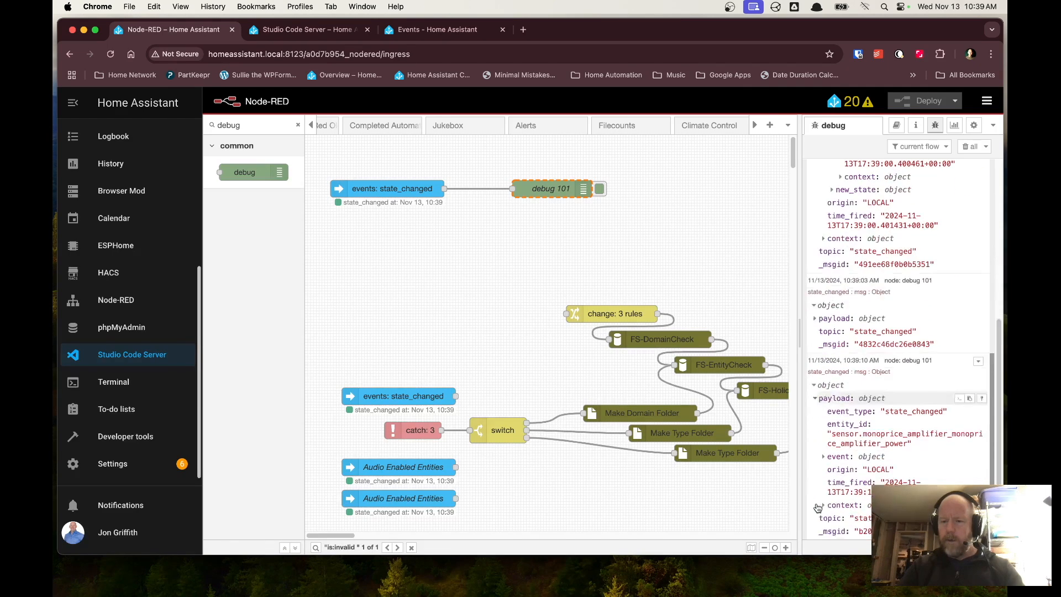
pyautogui.click(823, 456)
pyautogui.scroll(-2, 823, 450)
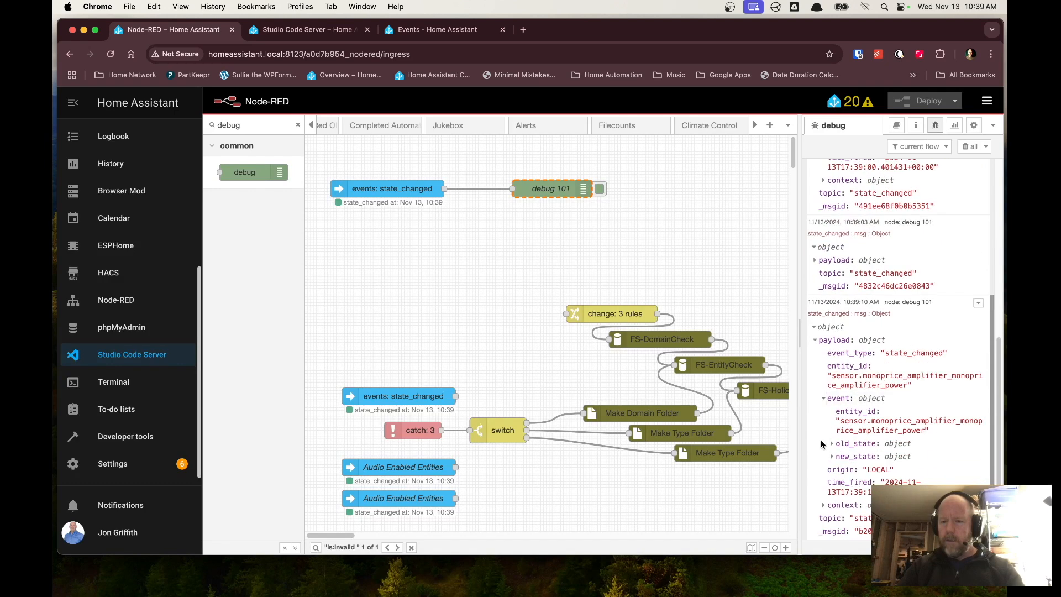
pyautogui.click(832, 443)
pyautogui.scroll(-1, 833, 444)
pyautogui.scroll(-3, 834, 444)
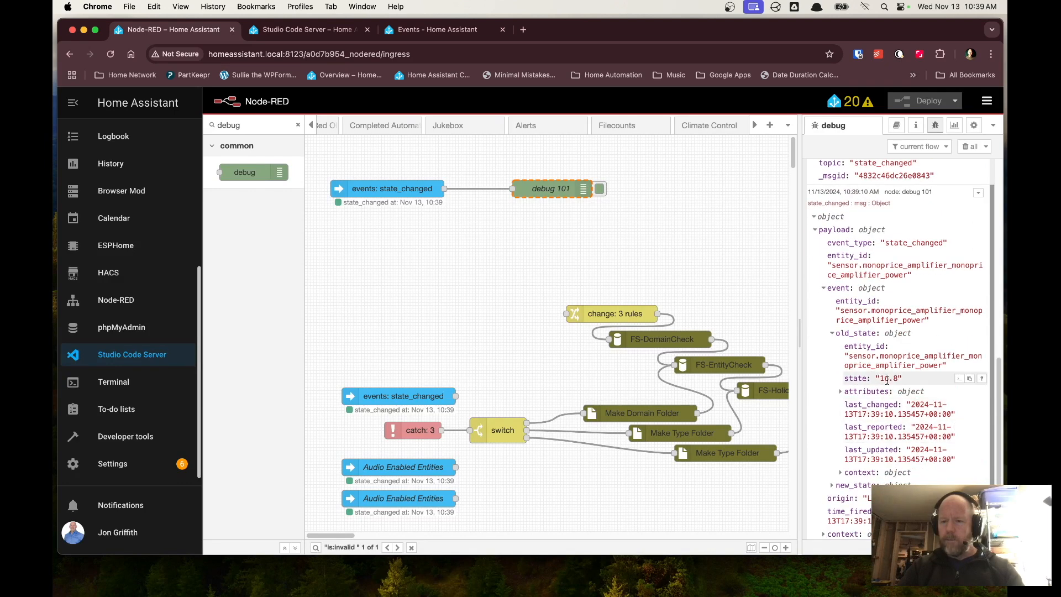
# Step: Collapse the expanded 10:39:00, 10:39:03 and 10:39:10 debug messages and look through the newer messages in the log
pyautogui.scroll(-6, 889, 380)
pyautogui.scroll(5, 884, 408)
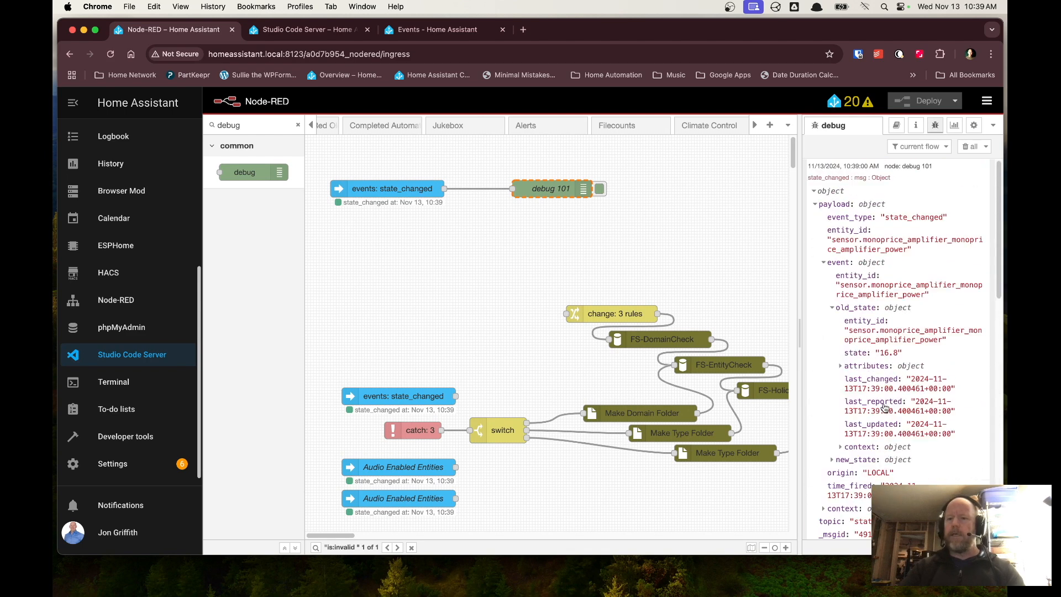
pyautogui.click(815, 205)
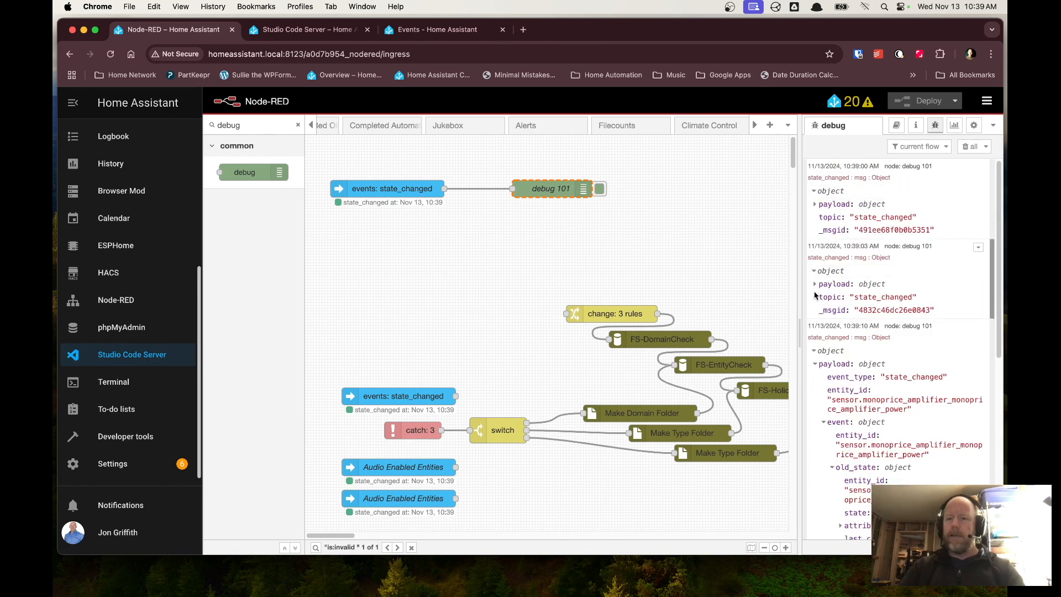
pyautogui.click(814, 283)
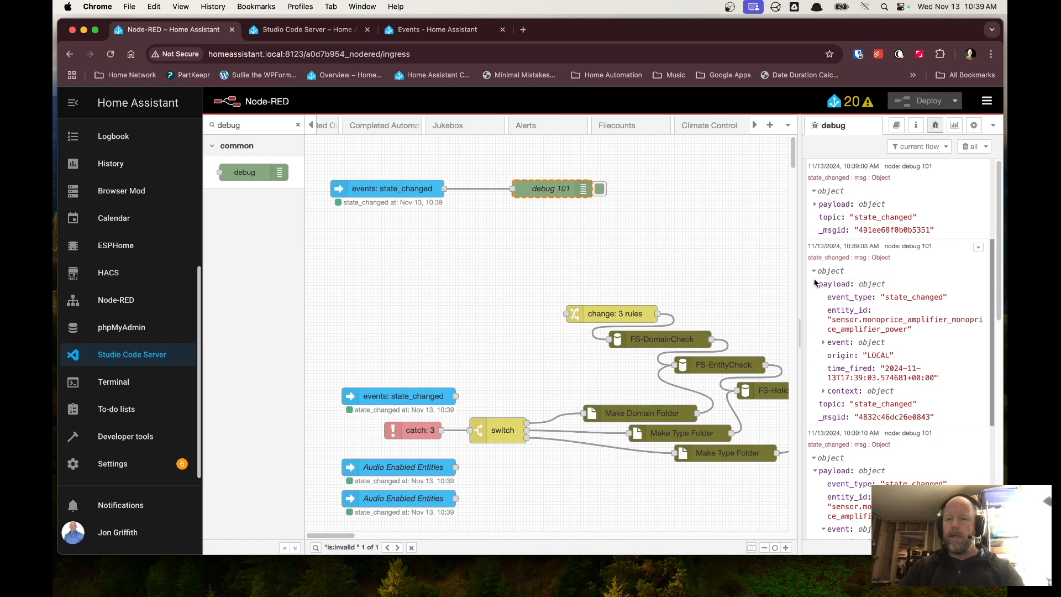
pyautogui.click(814, 284)
pyautogui.click(815, 364)
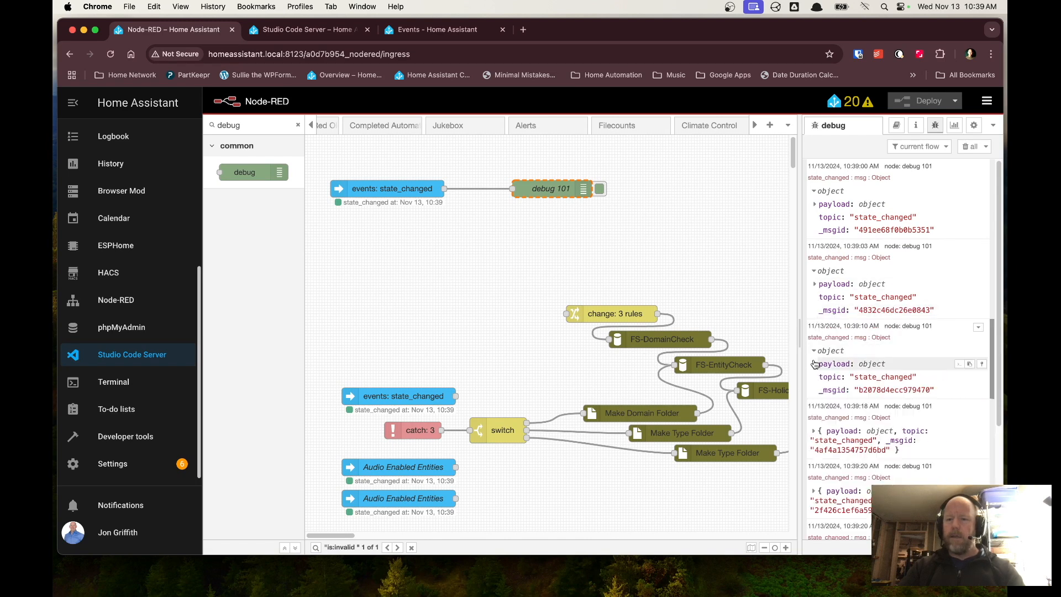
pyautogui.click(812, 351)
pyautogui.click(813, 271)
pyautogui.click(813, 190)
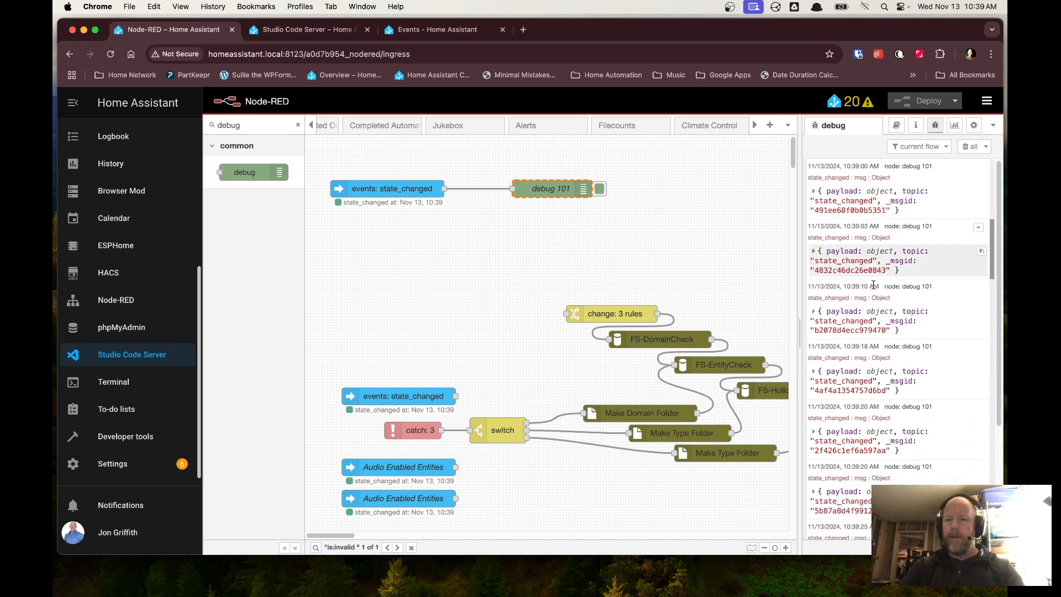
pyautogui.scroll(-5, 865, 275)
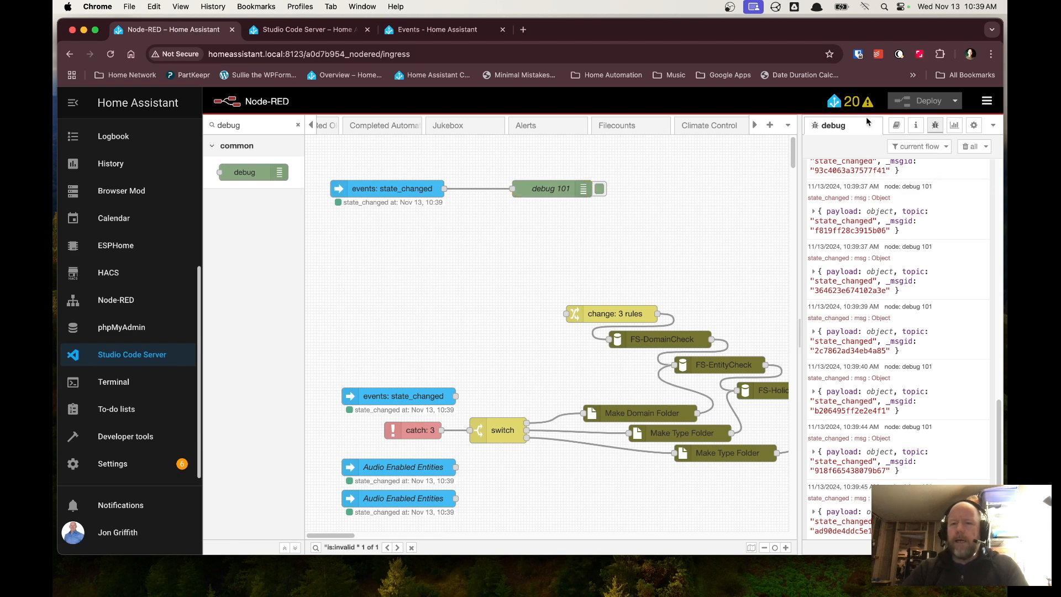
# Step: Delete the wire between the state_changed events node and debug 101, and deploy the flow
pyautogui.click(468, 188)
pyautogui.press('Delete')
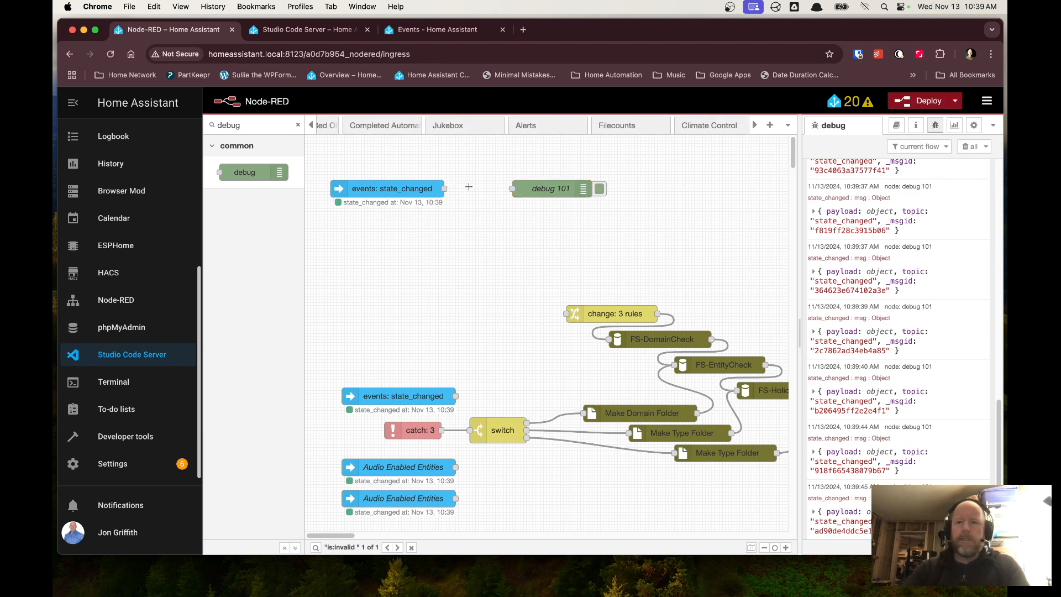
pyautogui.click(927, 104)
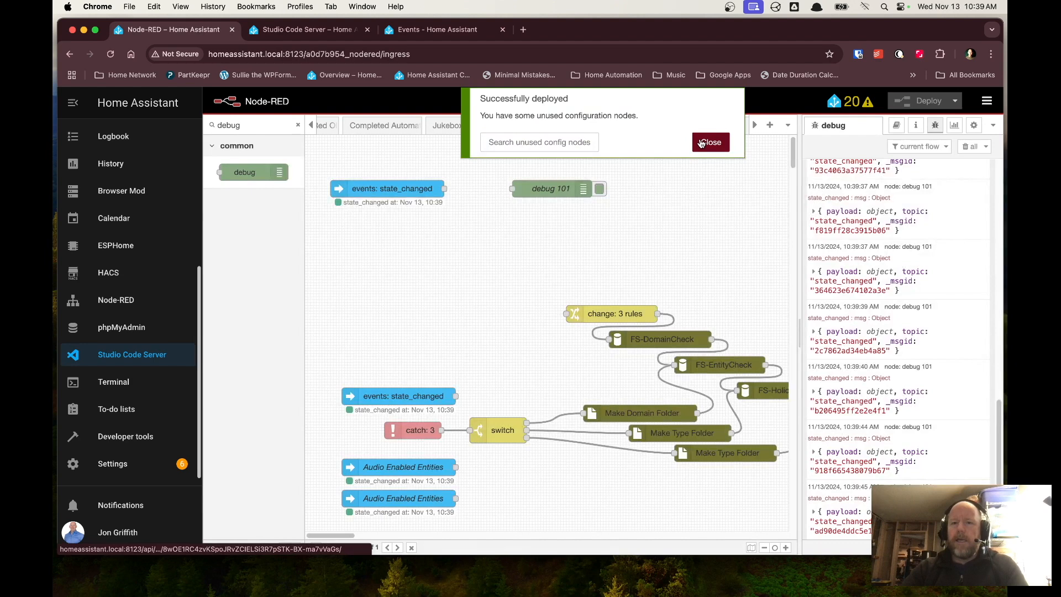
# Step: Expand the payload of the first 10:39:37 debug message and view the events node's event data in the JSON editor
pyautogui.click(811, 210)
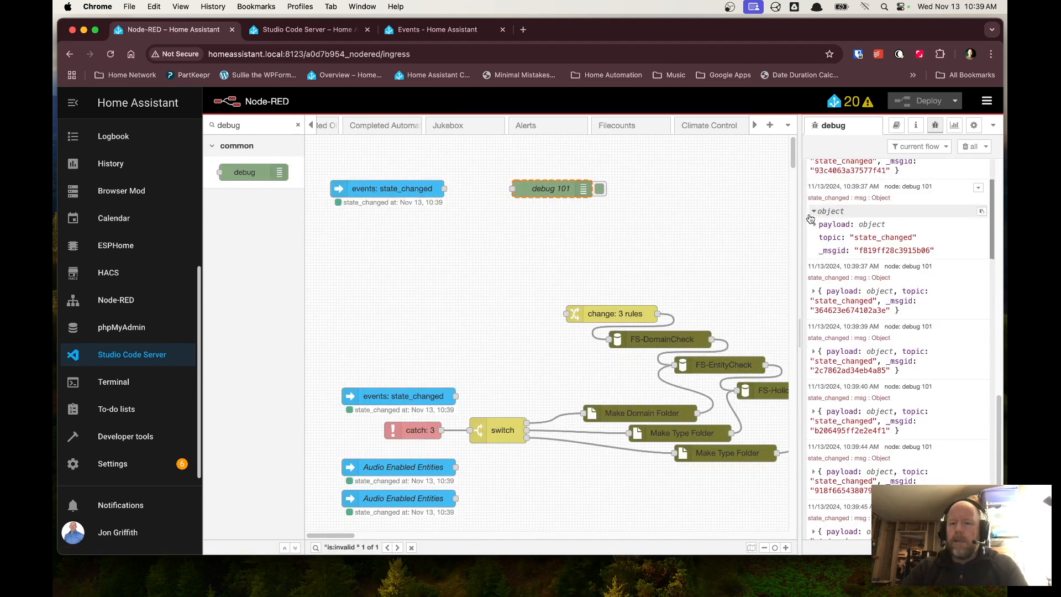
pyautogui.click(815, 224)
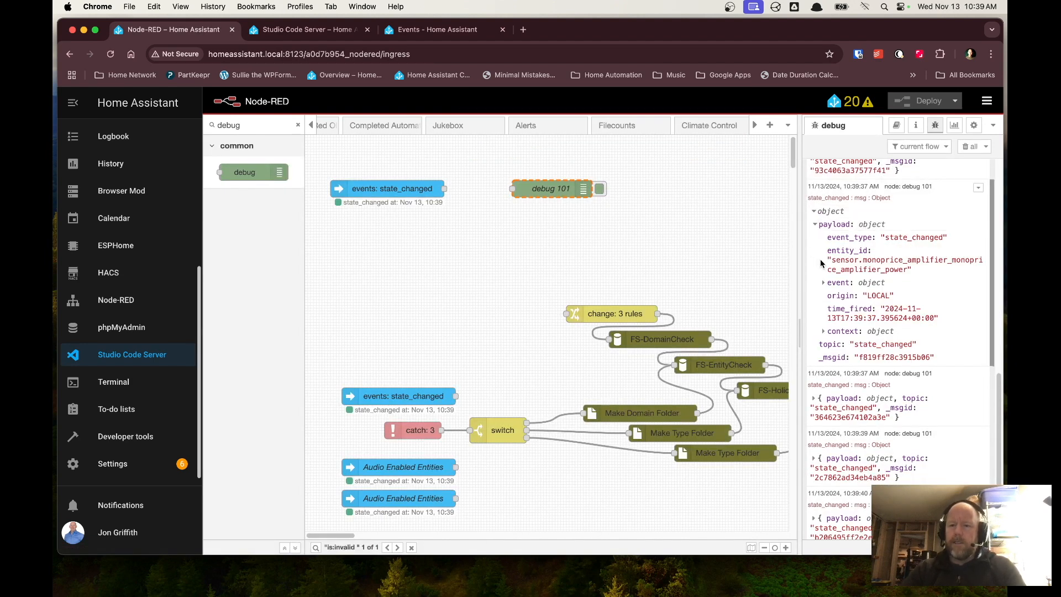
pyautogui.doubleClick(407, 189)
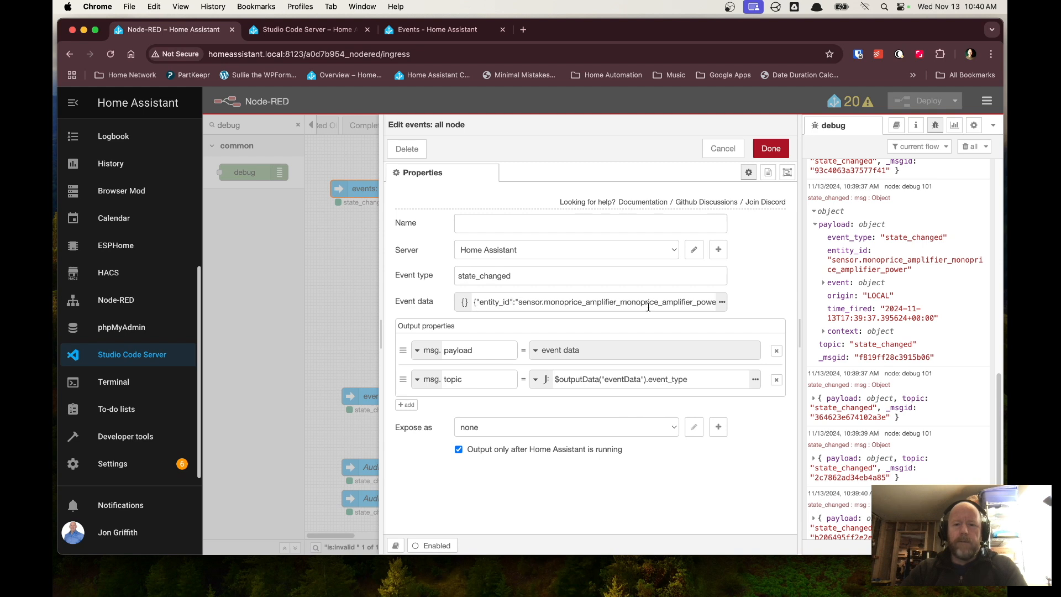
pyautogui.doubleClick(714, 302)
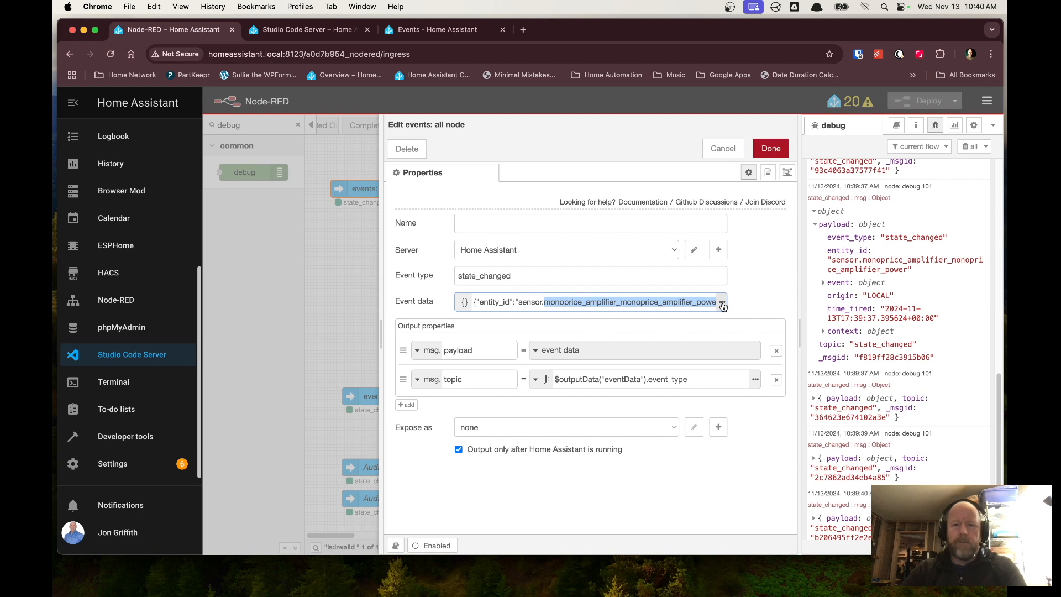
pyautogui.click(721, 303)
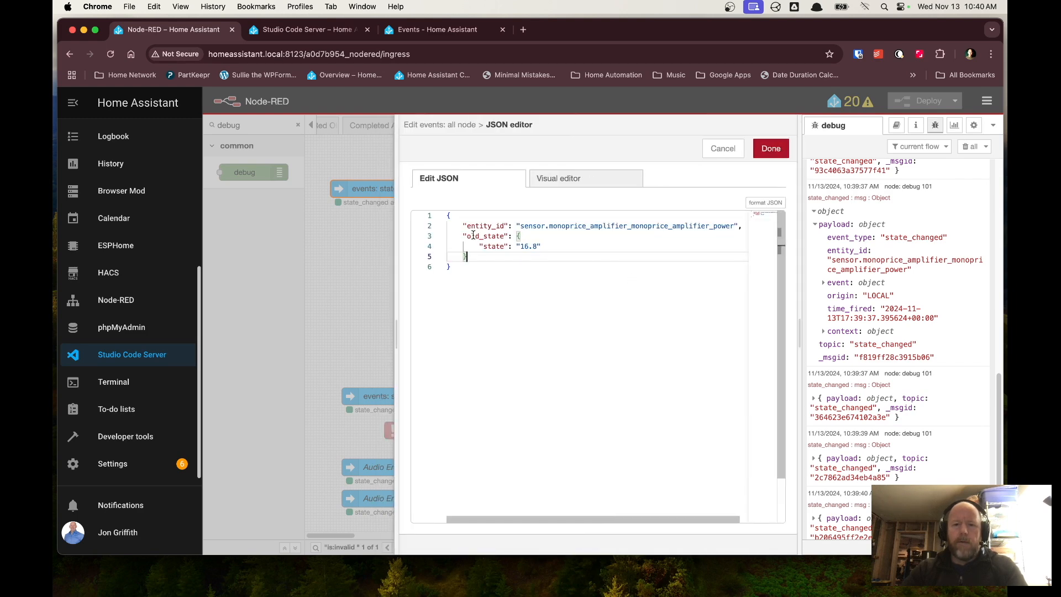
# Step: Compare the context objects of the two 10:39:37 debug messages, and close the events node without saving changes
pyautogui.click(823, 331)
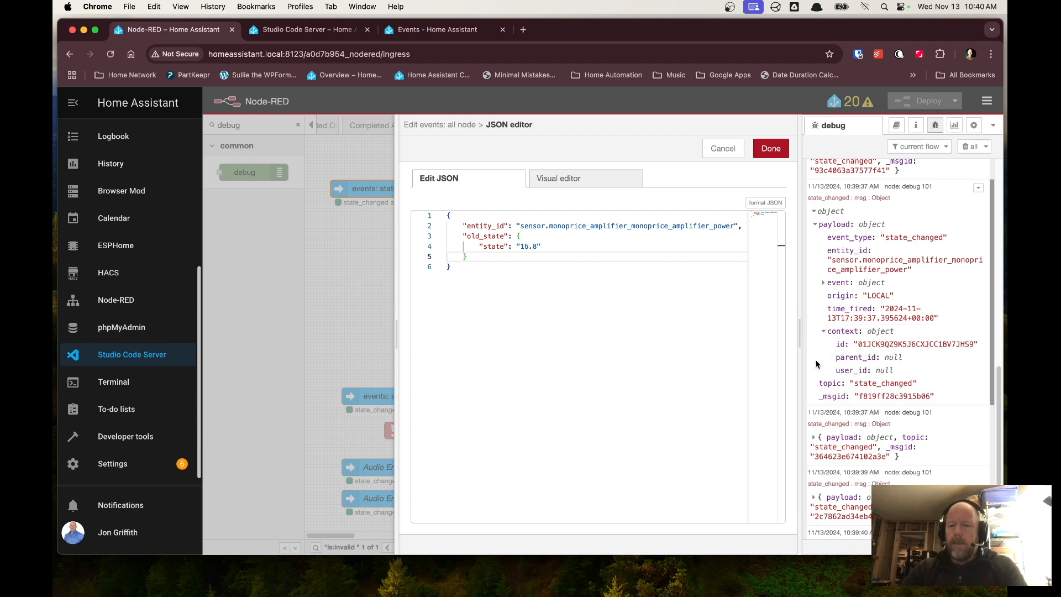
pyautogui.click(815, 438)
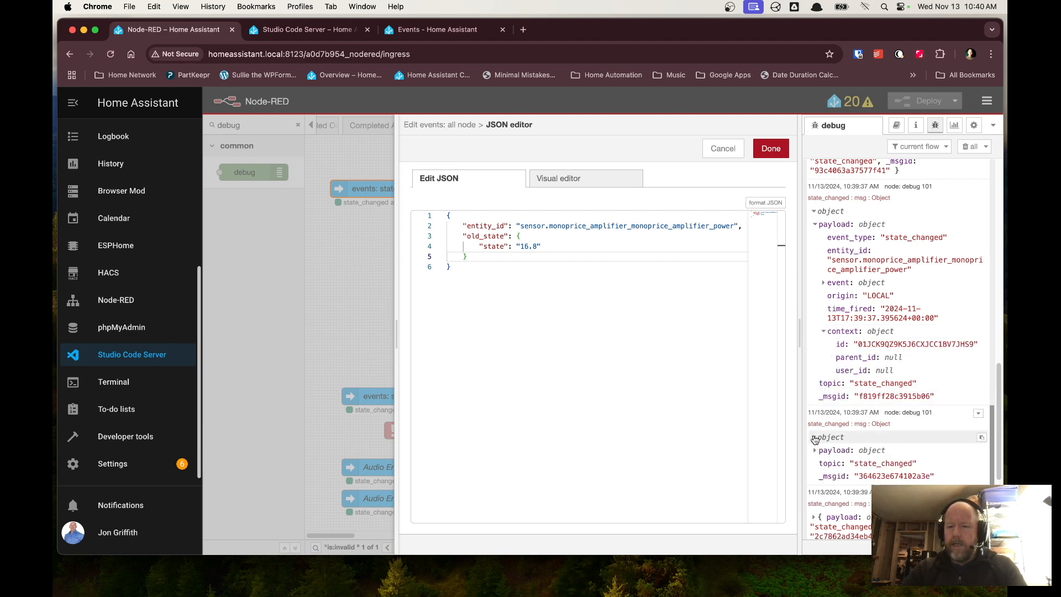
pyautogui.scroll(-3, 818, 359)
pyautogui.click(815, 318)
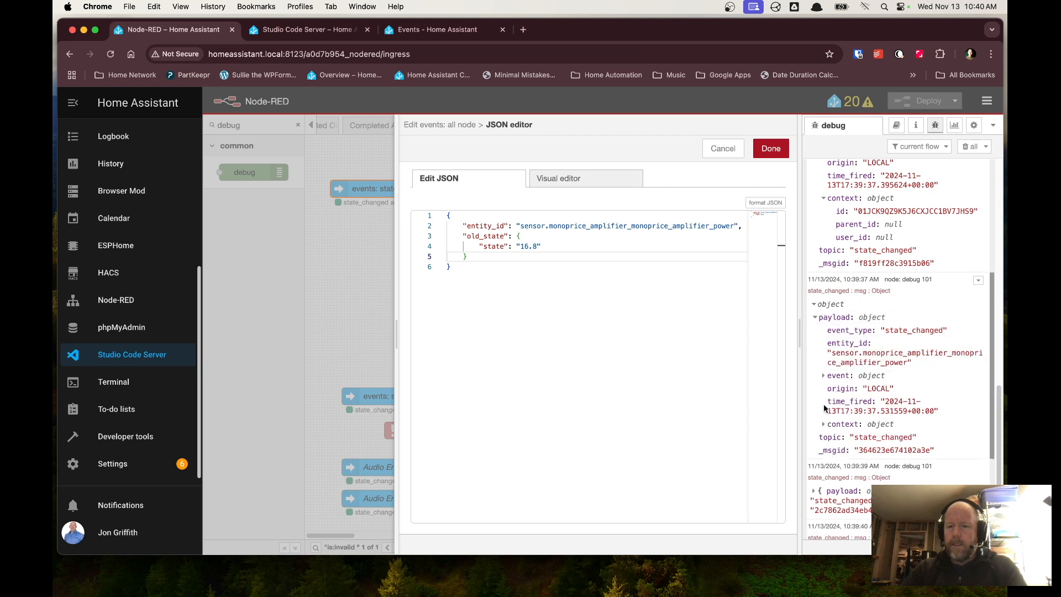
pyautogui.click(823, 424)
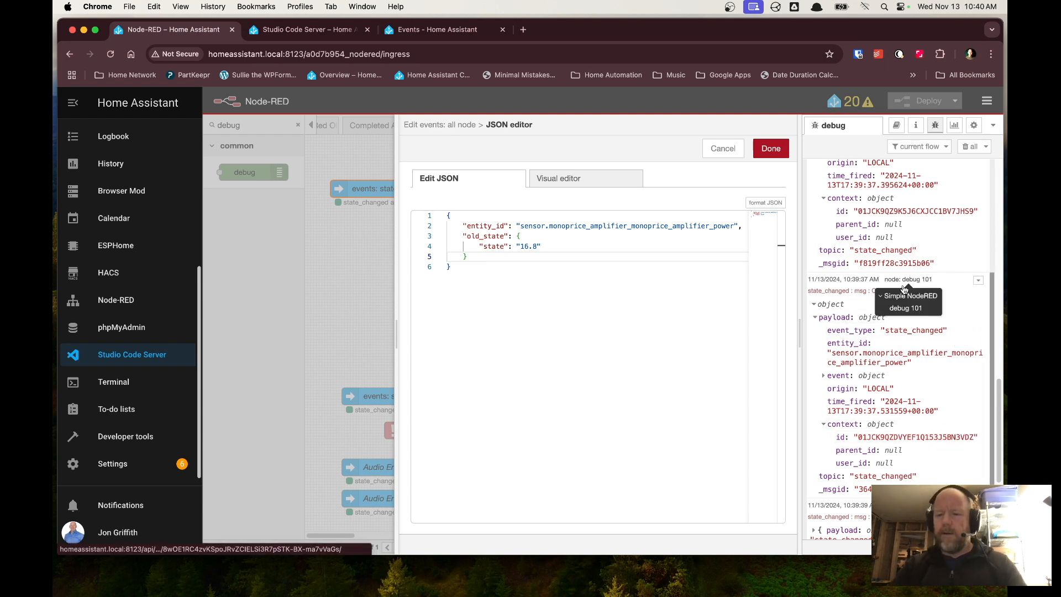
pyautogui.click(770, 147)
pyautogui.click(724, 146)
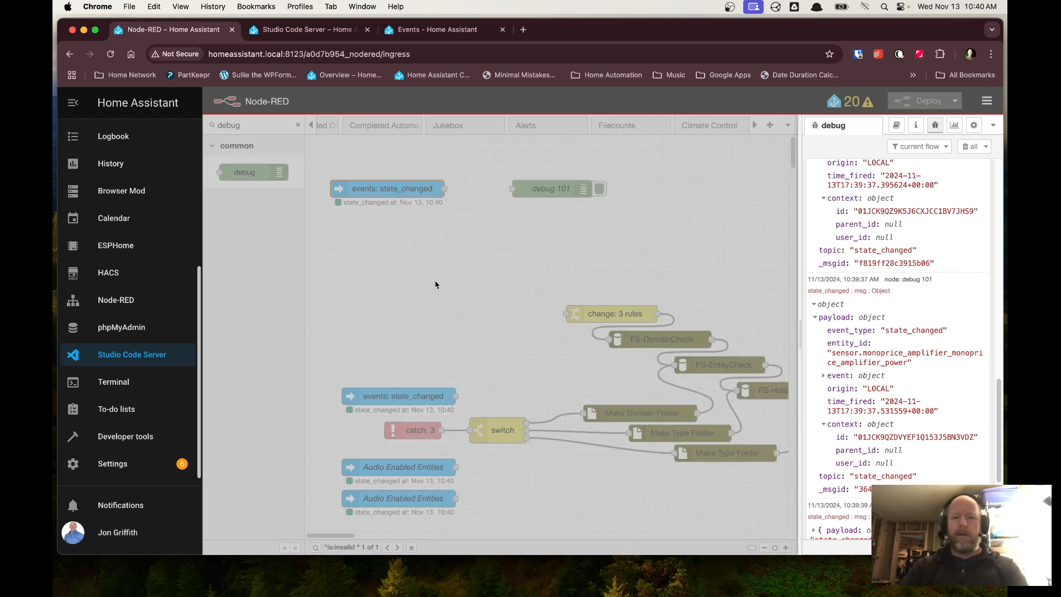
# Step: Clear the debug log and replace the top state_changed events node with the upper Audio Enabled Entities node, placed beside debug 101
pyautogui.click(966, 147)
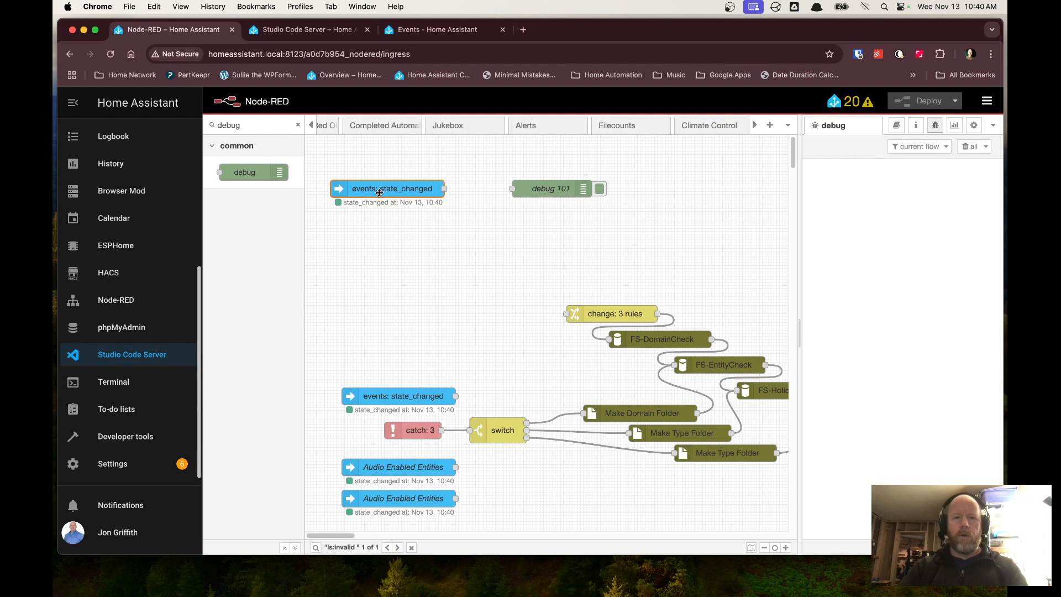
pyautogui.press('Delete')
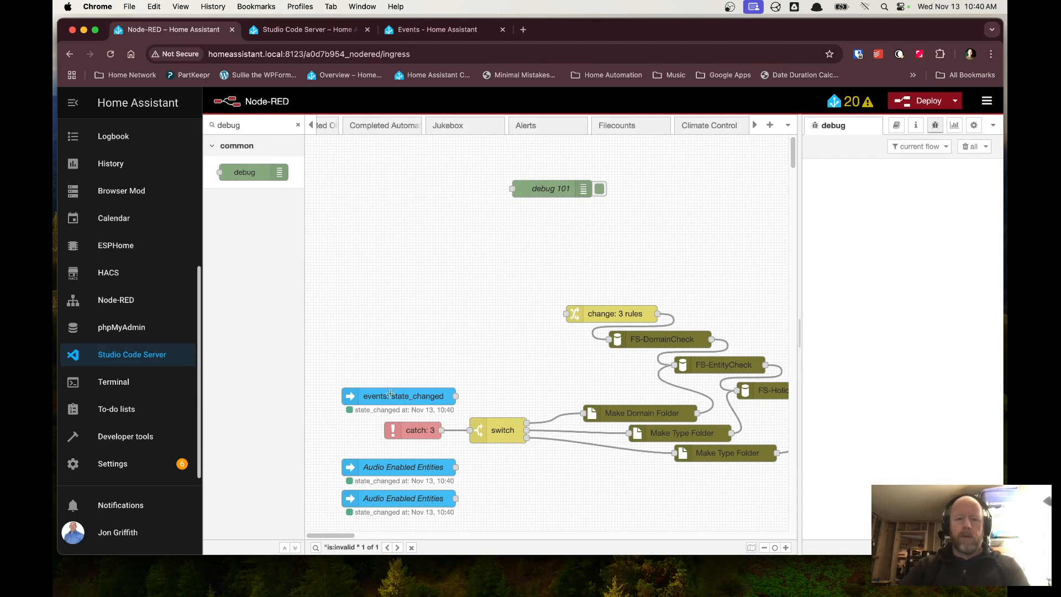
pyautogui.moveTo(392, 468); pyautogui.dragTo(387, 189)
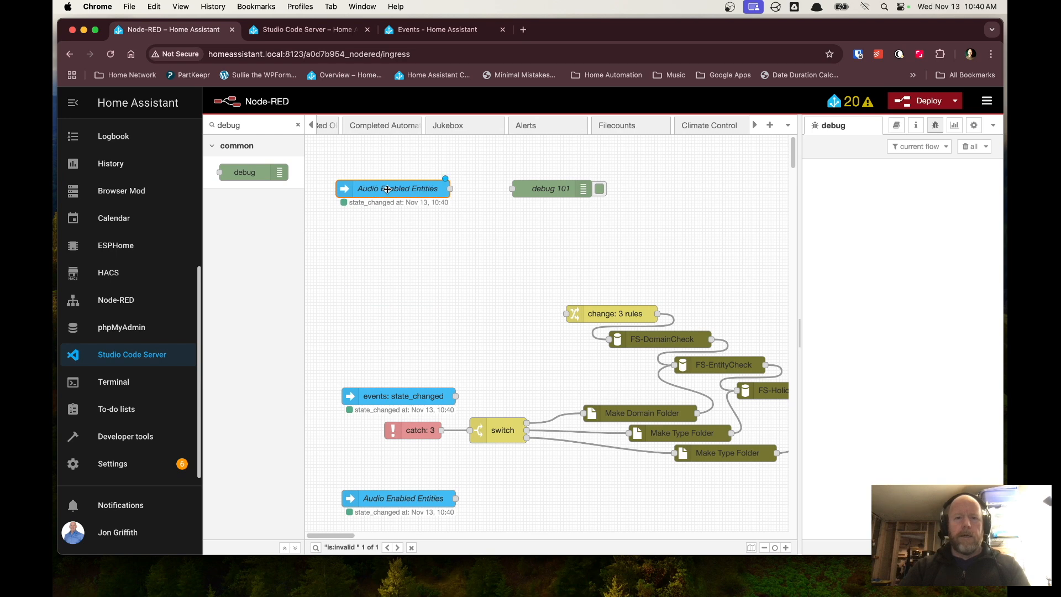
pyautogui.click(486, 259)
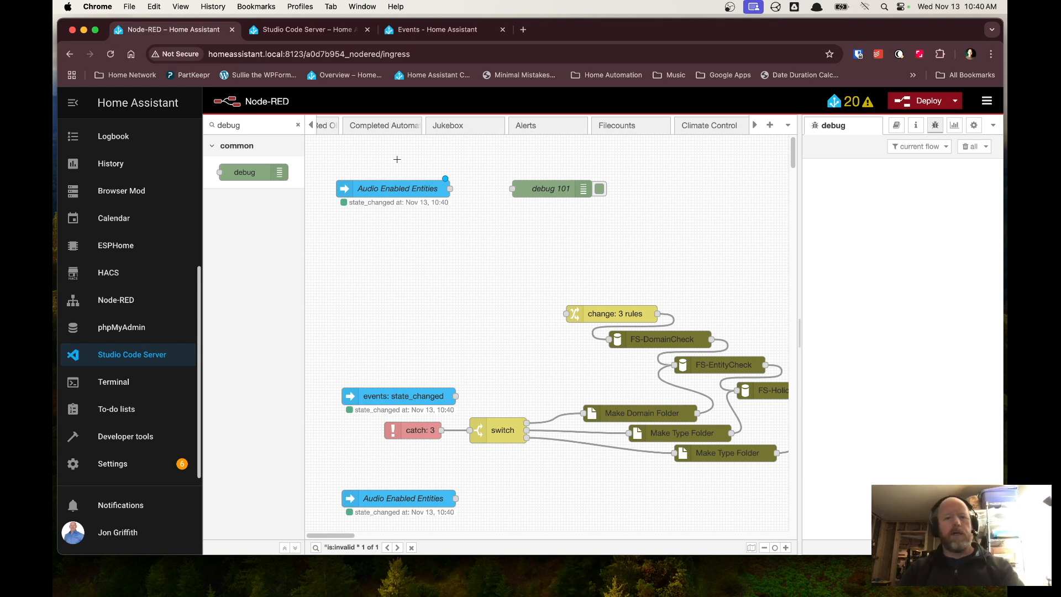
# Step: Review the event data JSON and output properties of the Audio Enabled Entities node beside debug 101, and close its editor
pyautogui.doubleClick(397, 188)
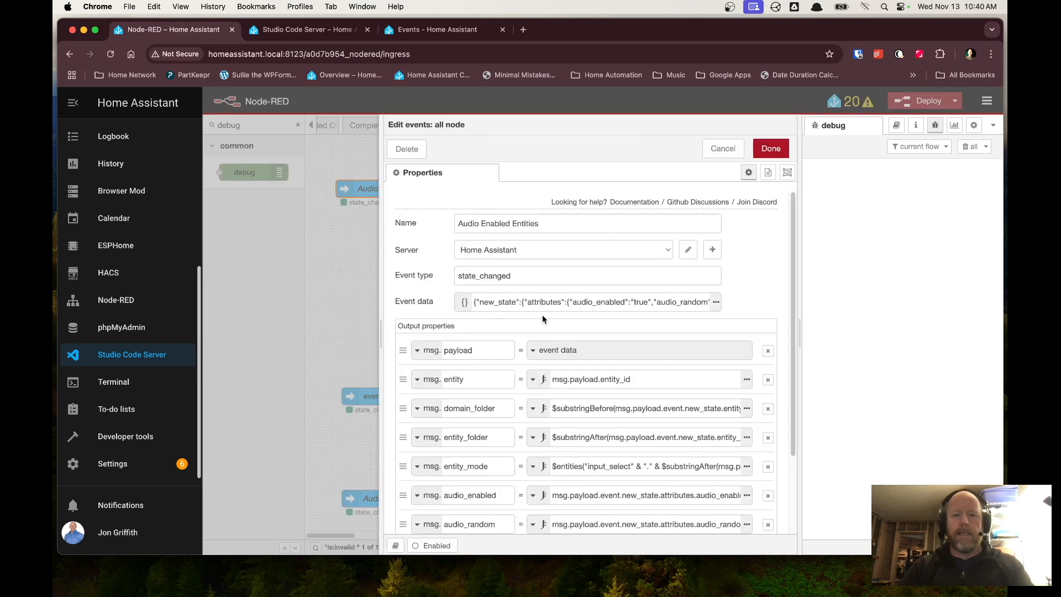
pyautogui.click(717, 302)
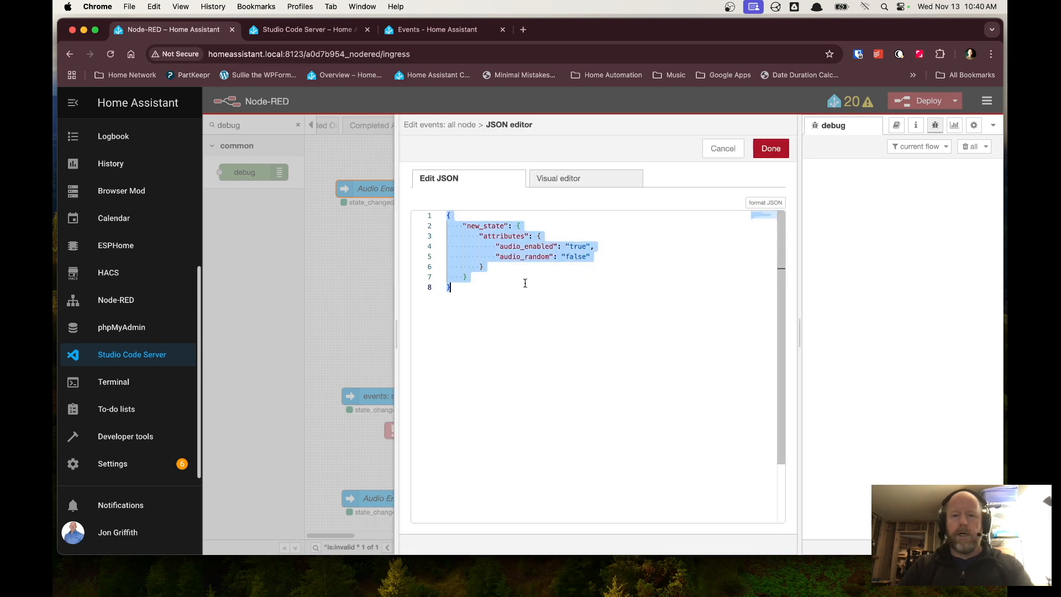
pyautogui.click(723, 147)
pyautogui.click(718, 148)
pyautogui.doubleClick(401, 189)
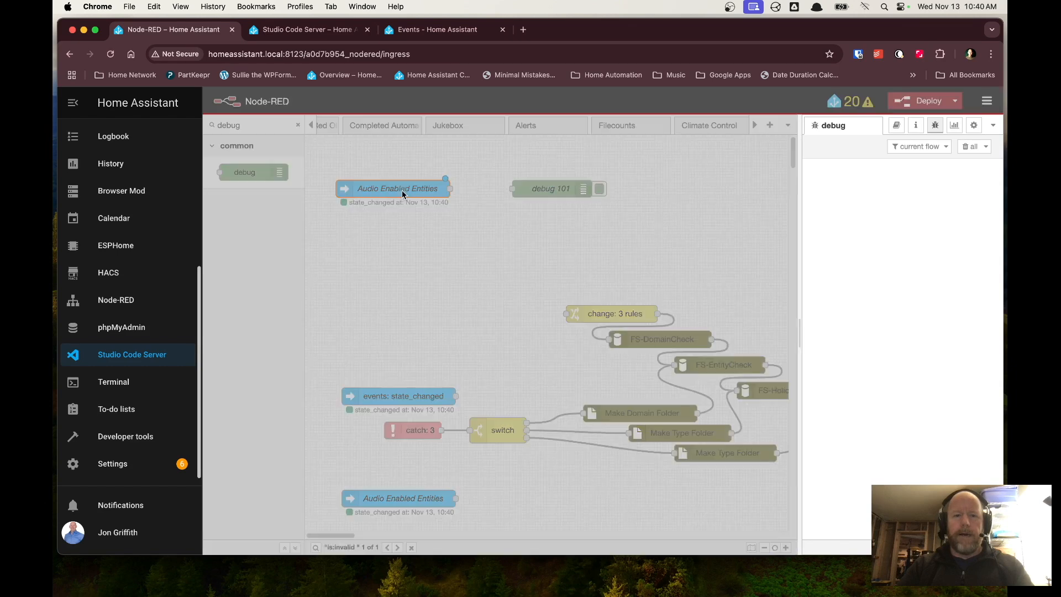
pyautogui.click(715, 302)
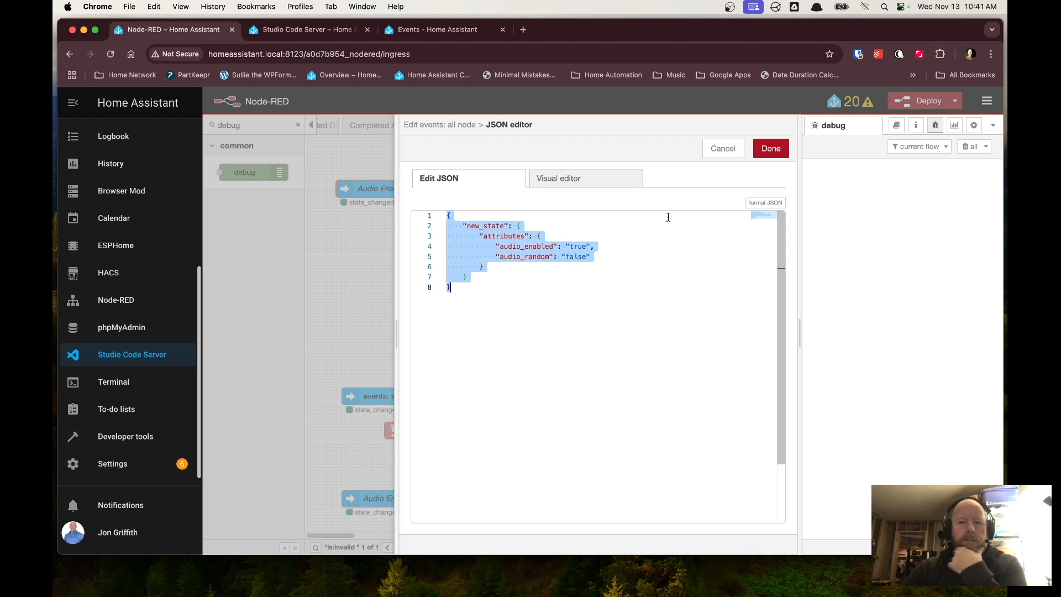
pyautogui.click(768, 148)
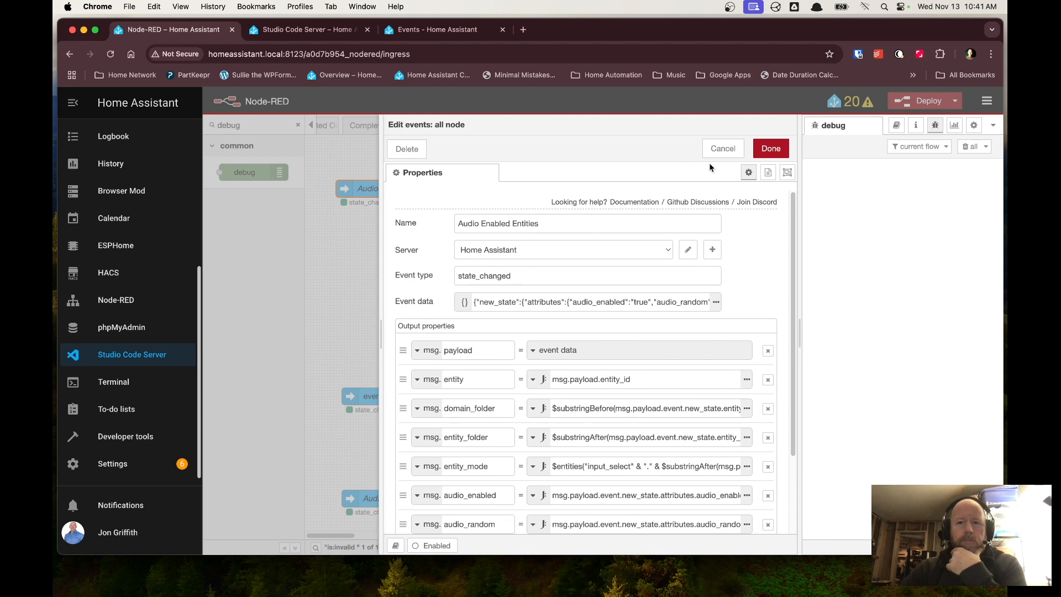
pyautogui.click(771, 148)
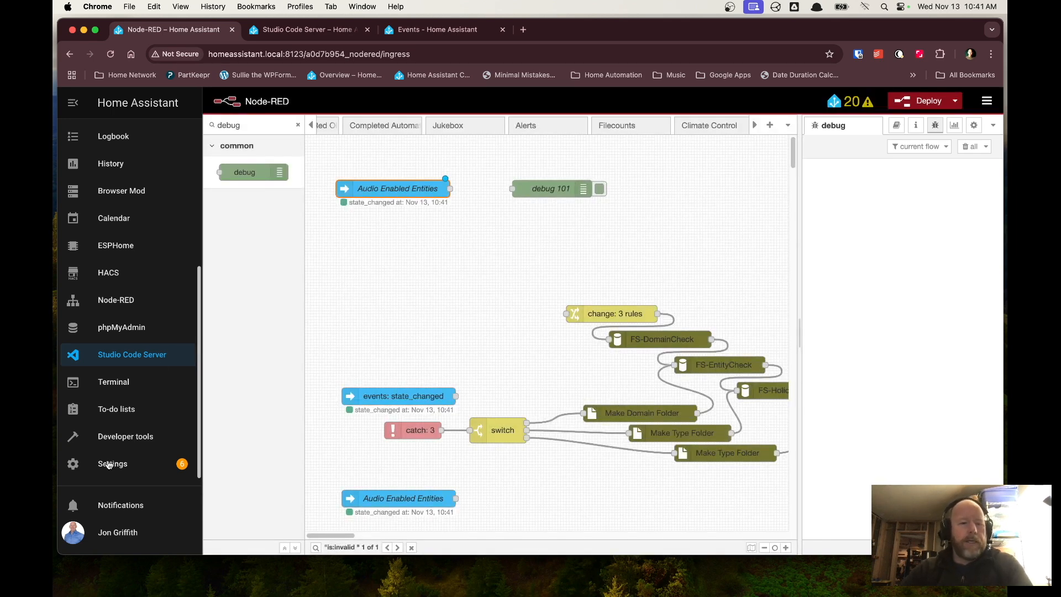
# Step: Open Developer tools in a new browser tab and filter the current entity states by "grandfather"
pyautogui.keyDown('super'); pyautogui.click(121, 441); pyautogui.keyUp('super')
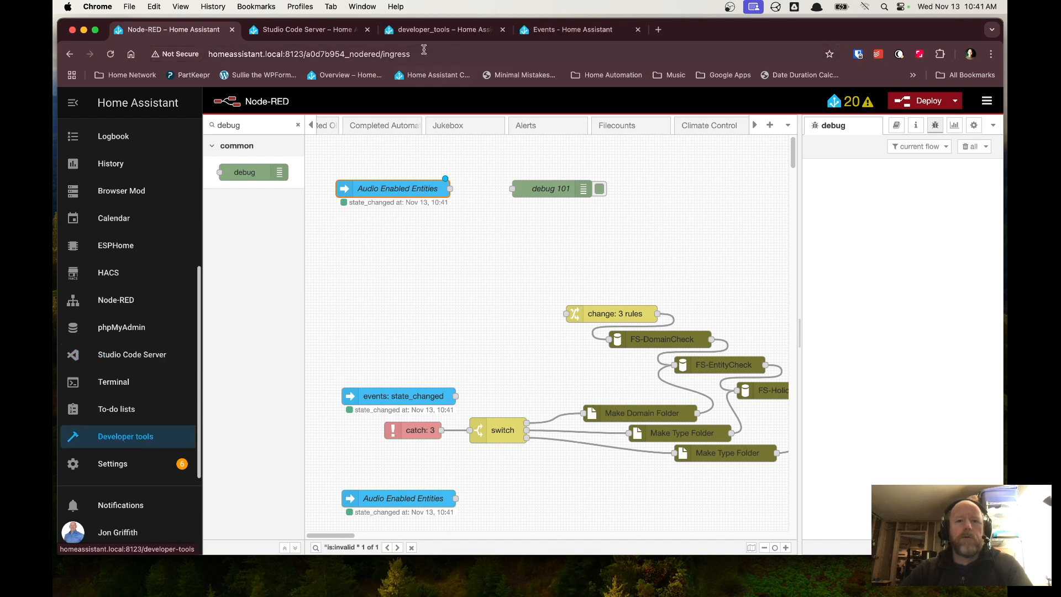
pyautogui.click(428, 29)
pyautogui.click(293, 133)
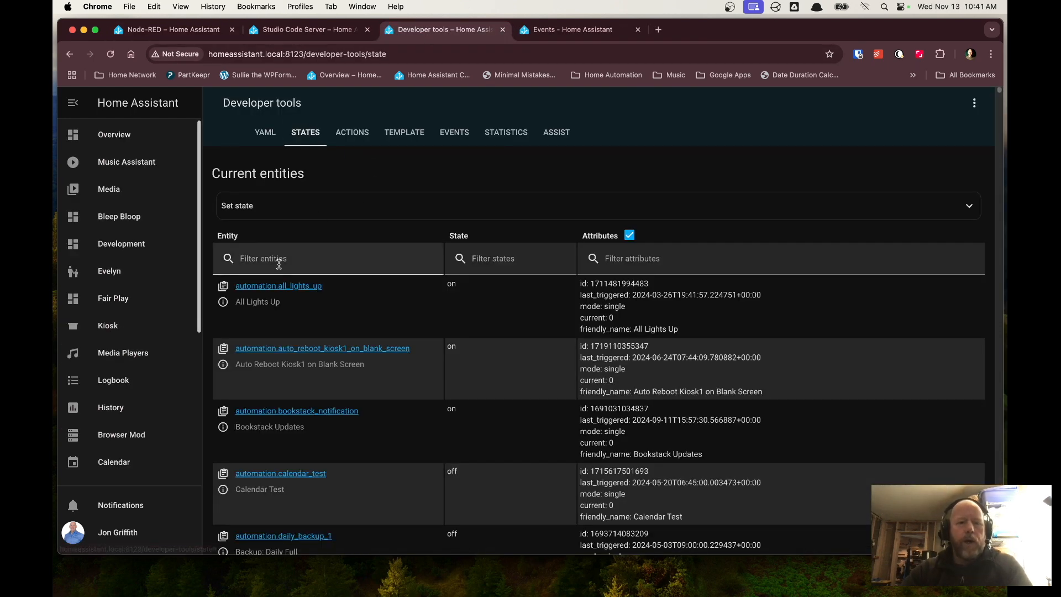
pyautogui.click(279, 264)
pyautogui.write('grandfather')
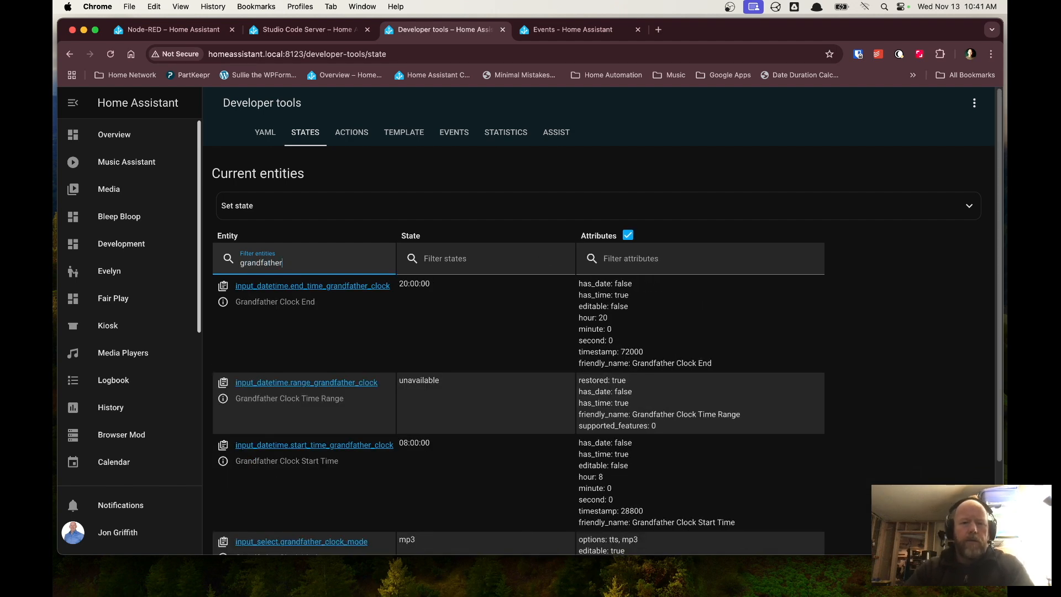
# Step: Narrow the entity filter to "sensor.grand" and examine the grandfather clock sensor's state and attributes
pyautogui.press('super+a')
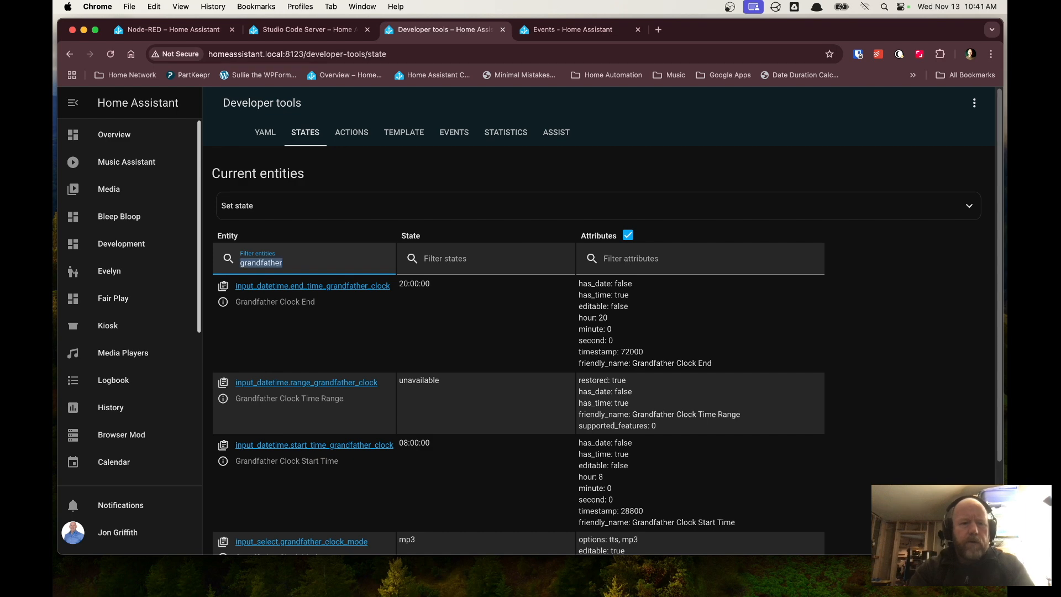
pyautogui.write('sensor.grand')
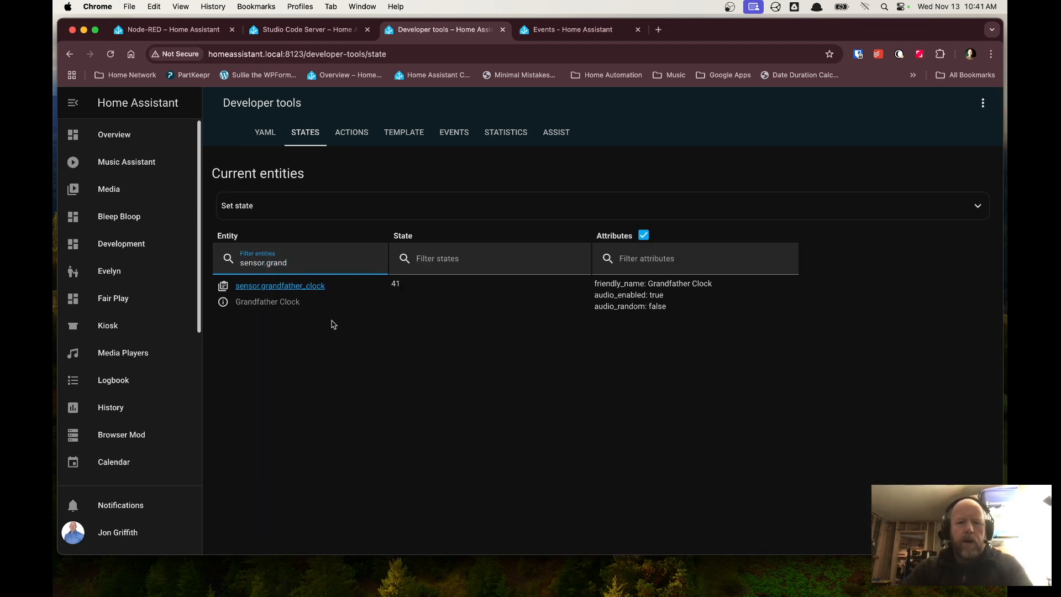
pyautogui.click(453, 280)
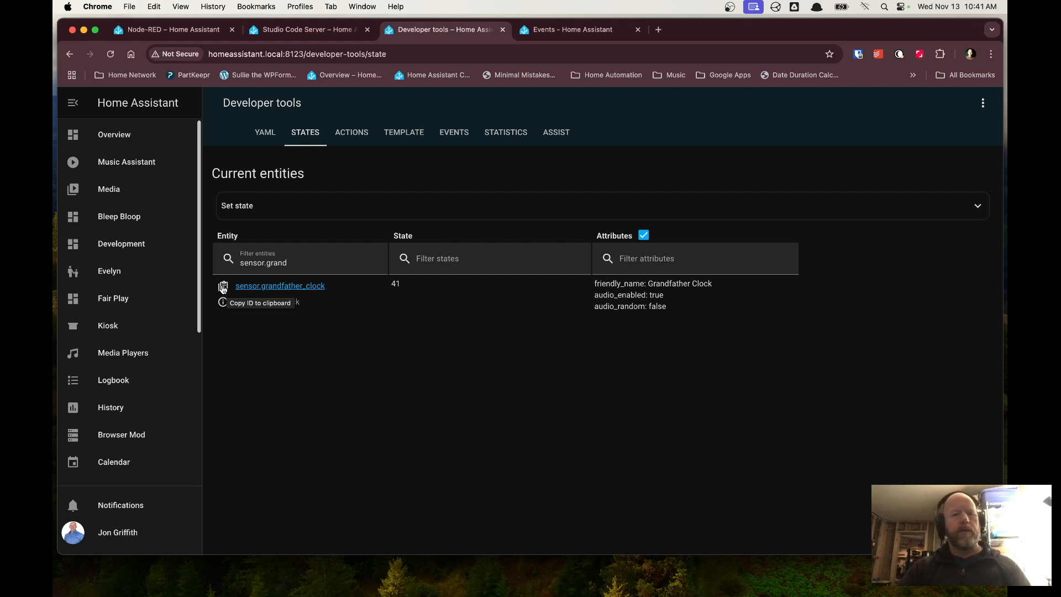
pyautogui.doubleClick(404, 288)
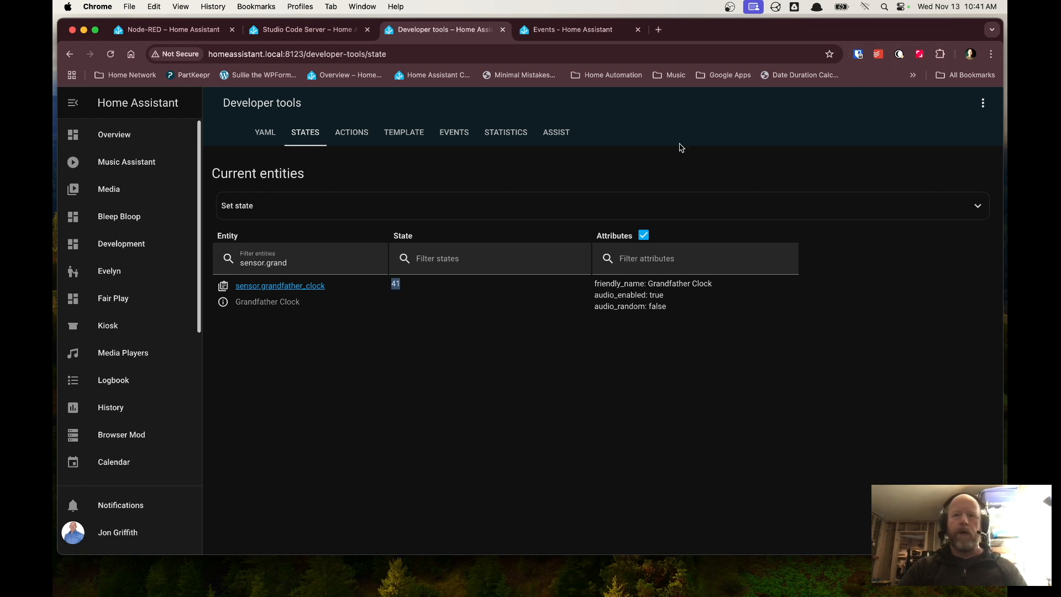
# Step: Examine the state value and the audio_enabled and audio_random attributes of sensor.grandfather_clock
pyautogui.click(409, 291)
pyautogui.moveTo(392, 286); pyautogui.dragTo(405, 284)
pyautogui.click(405, 285)
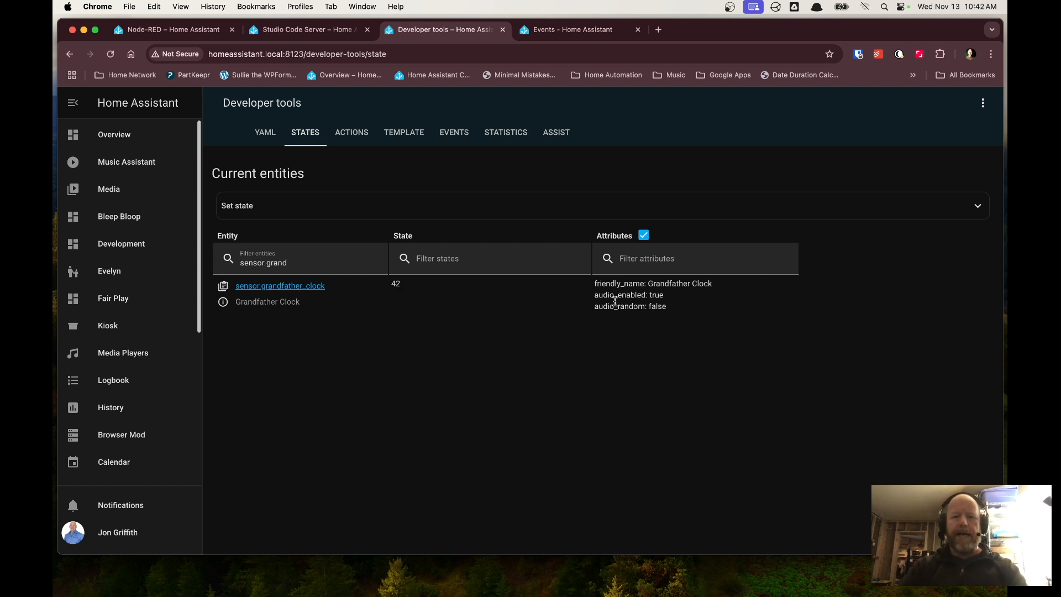
pyautogui.moveTo(595, 296)
pyautogui.mouseDown()
pyautogui.moveTo(674, 297)
pyautogui.moveTo(580, 298)
pyautogui.mouseUp()
pyautogui.click(673, 296)
pyautogui.click(656, 298)
pyautogui.moveTo(680, 308); pyautogui.dragTo(584, 312)
pyautogui.click(630, 311)
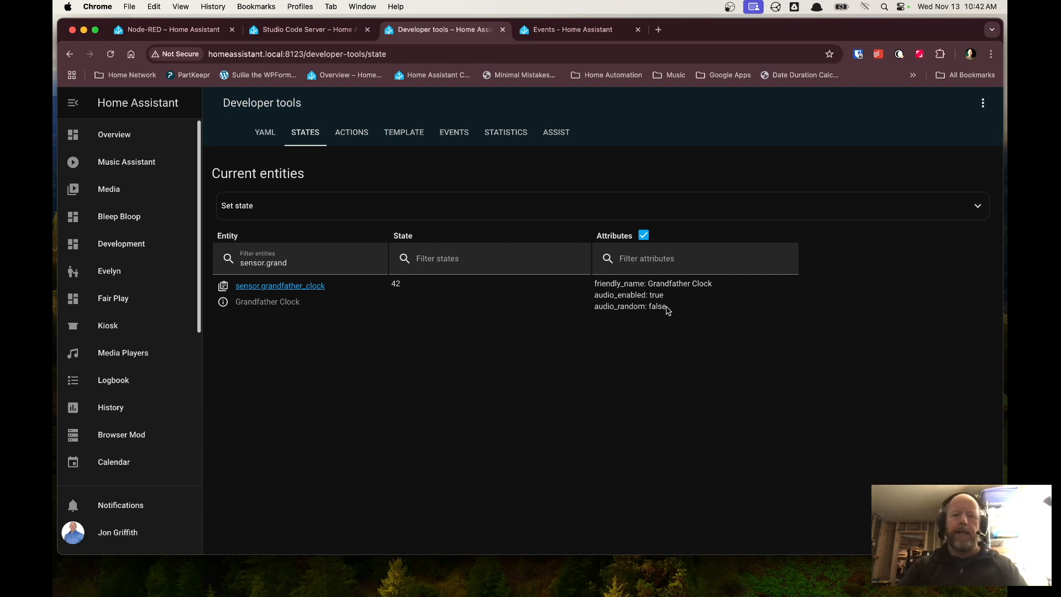
pyautogui.tripleClick(611, 313)
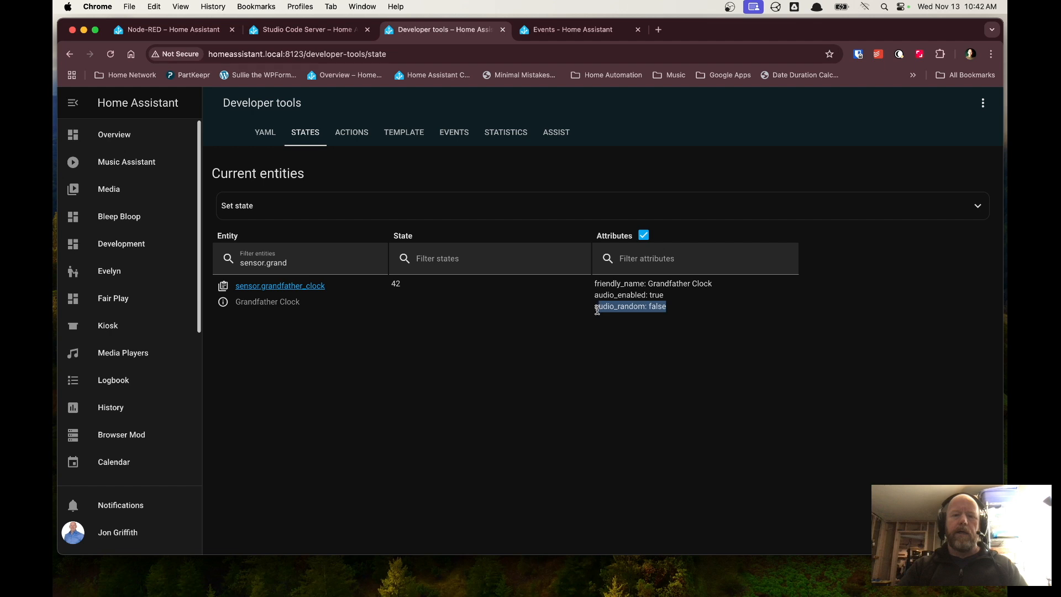
pyautogui.click(688, 313)
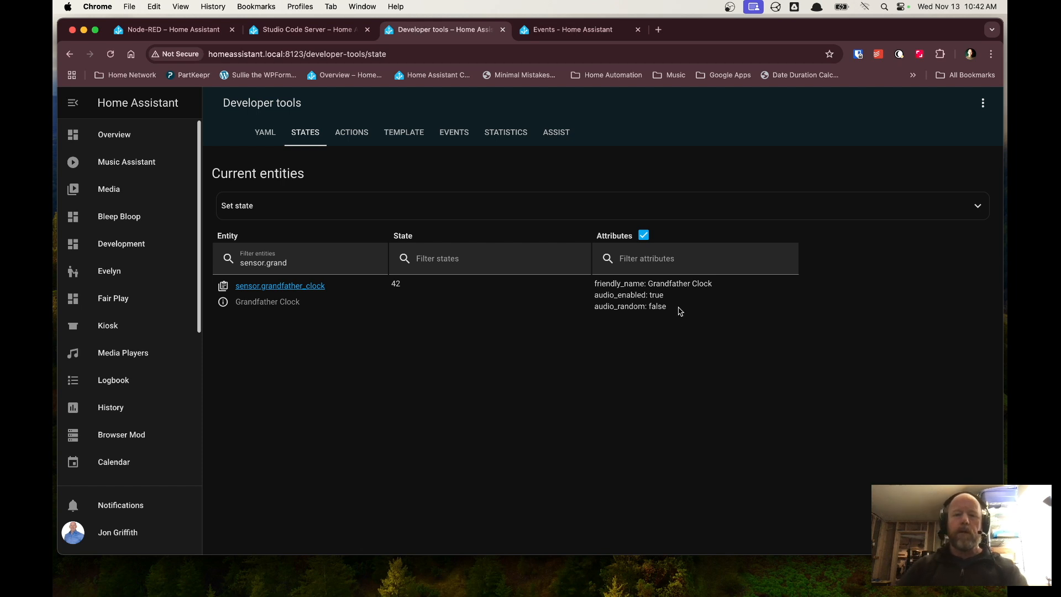
pyautogui.moveTo(595, 299); pyautogui.dragTo(668, 312)
pyautogui.click(667, 312)
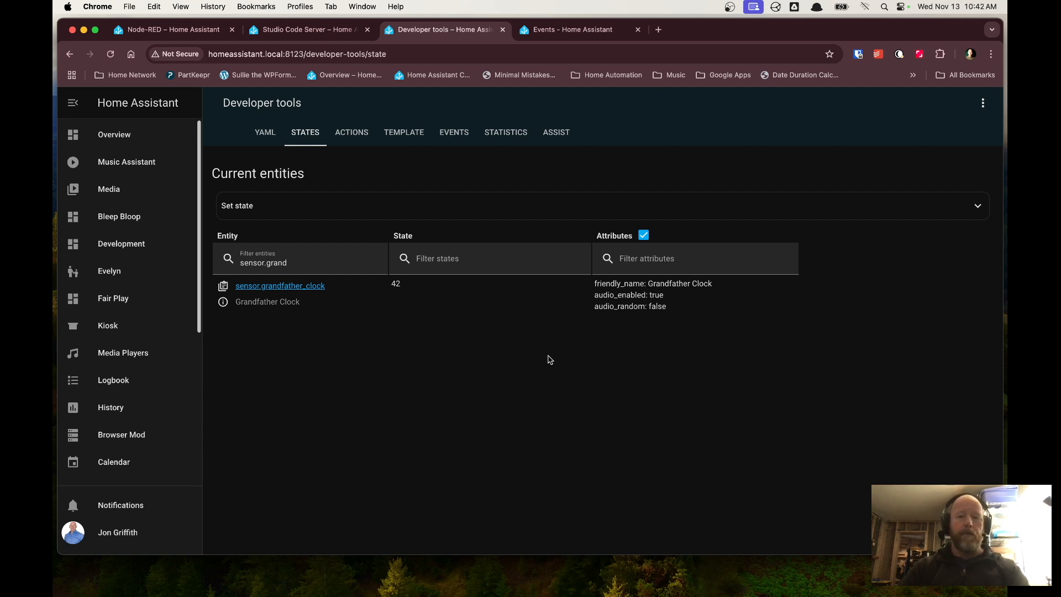
pyautogui.moveTo(670, 300); pyautogui.dragTo(591, 305)
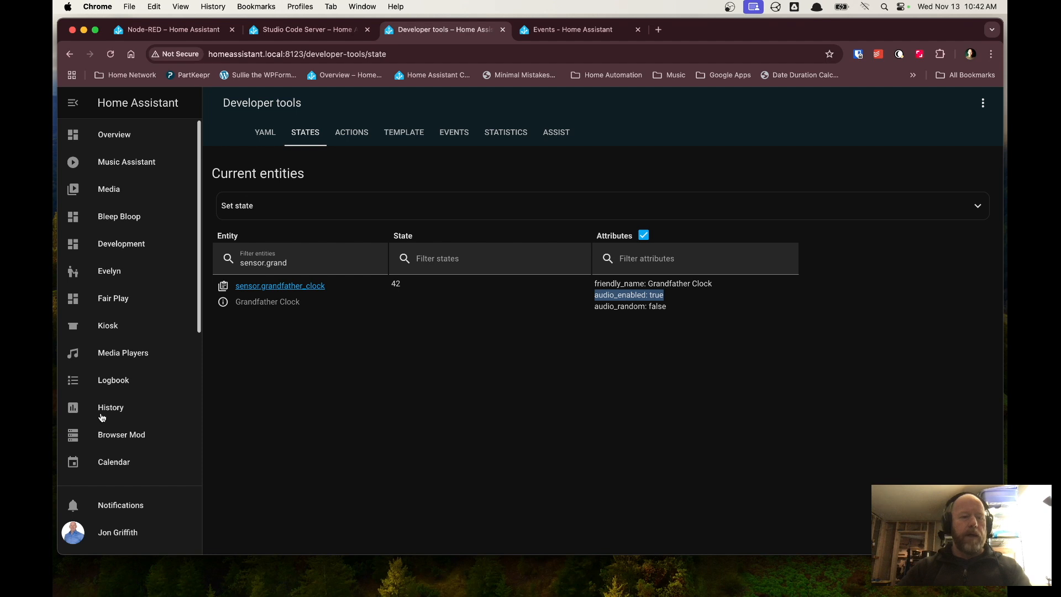
# Step: Open Studio Code Server in a new browser tab, collapse the input_number and integrations folders, and open customize.yaml
pyautogui.scroll(-1, 111, 392)
pyautogui.scroll(-5, 111, 392)
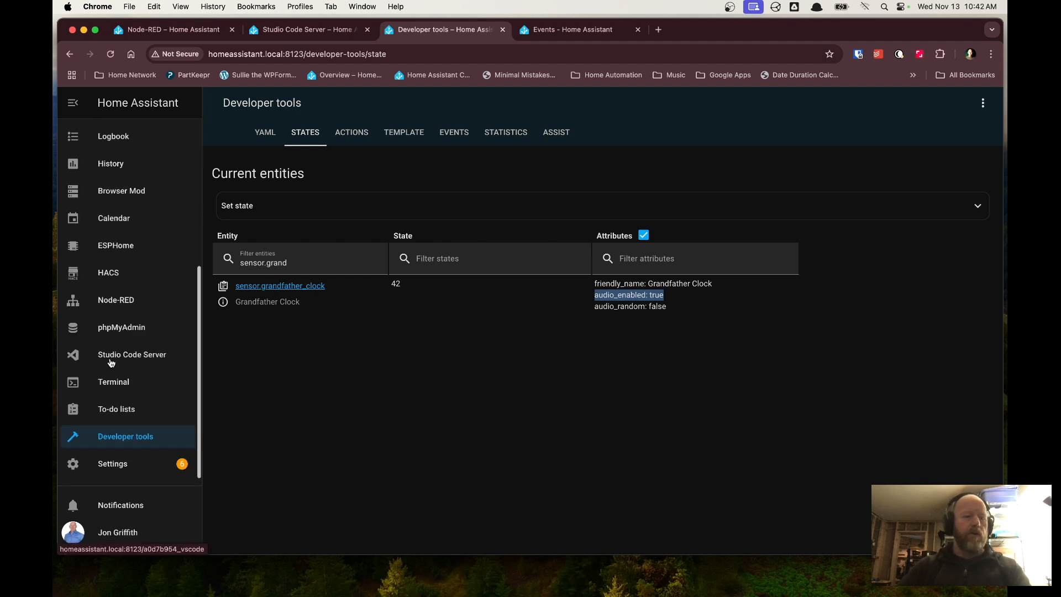
pyautogui.keyDown('super'); pyautogui.click(114, 357); pyautogui.keyUp('super')
pyautogui.click(540, 33)
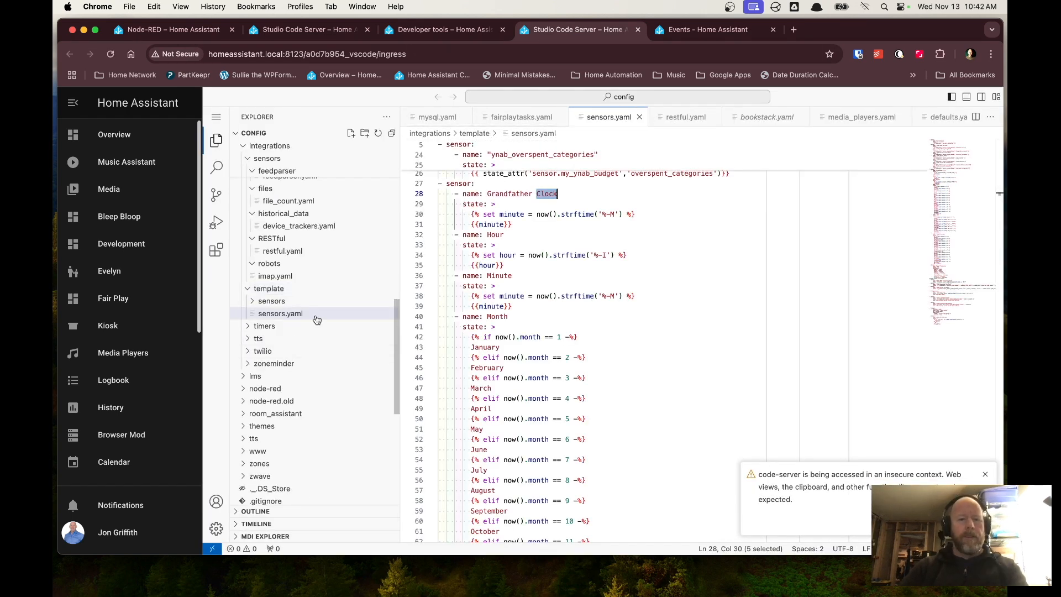
pyautogui.scroll(10, 309, 273)
pyautogui.scroll(2, 276, 309)
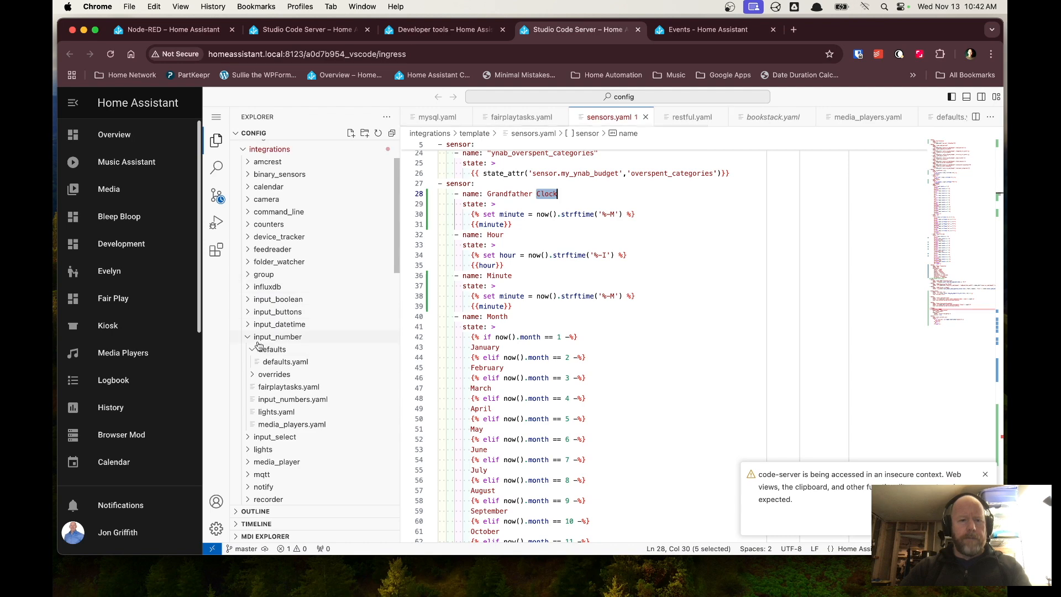
pyautogui.click(247, 337)
pyautogui.scroll(2, 247, 337)
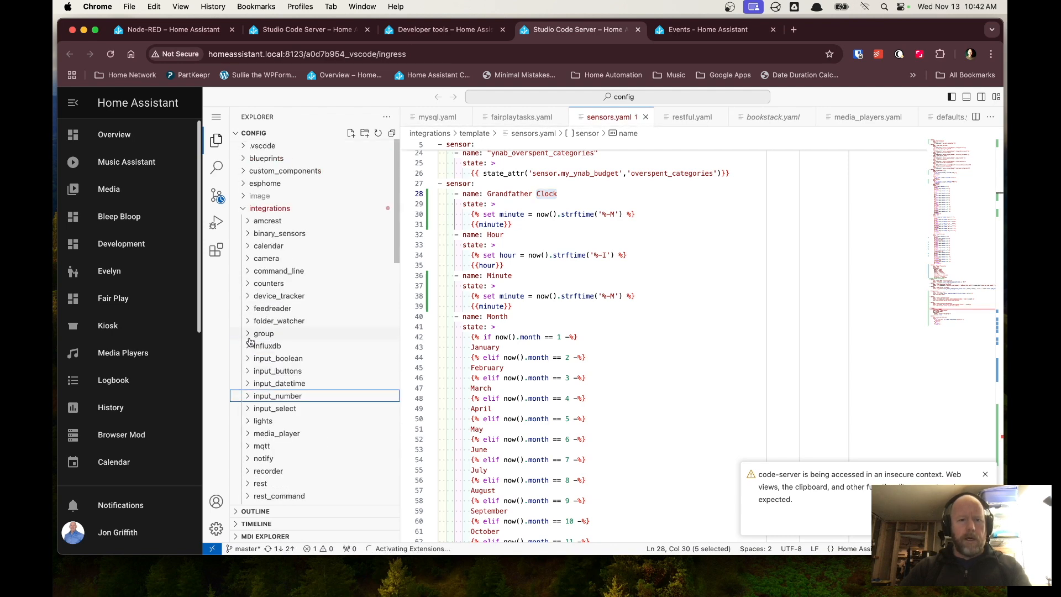
pyautogui.click(249, 210)
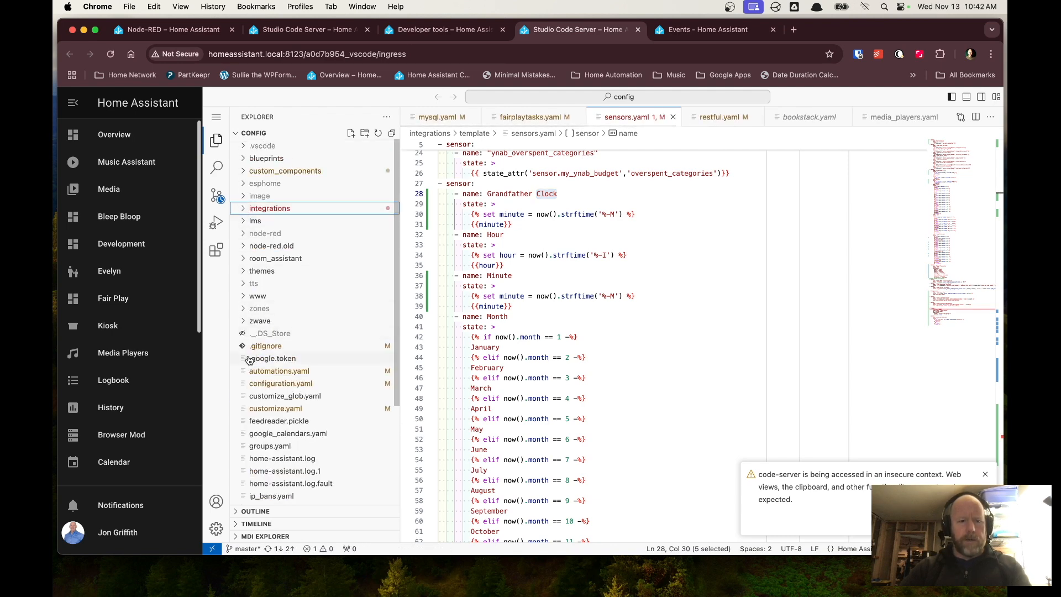
pyautogui.click(254, 409)
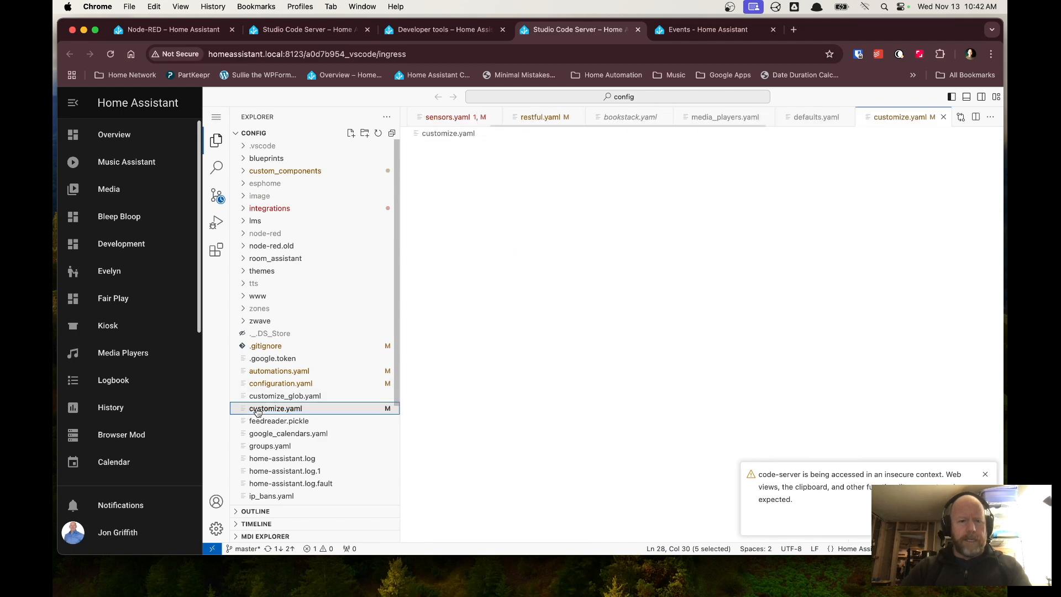
# Step: Search customize.yaml for "grand", review the audio attributes under sensor.grandfather_clock, and close the file
pyautogui.scroll(5, 608, 304)
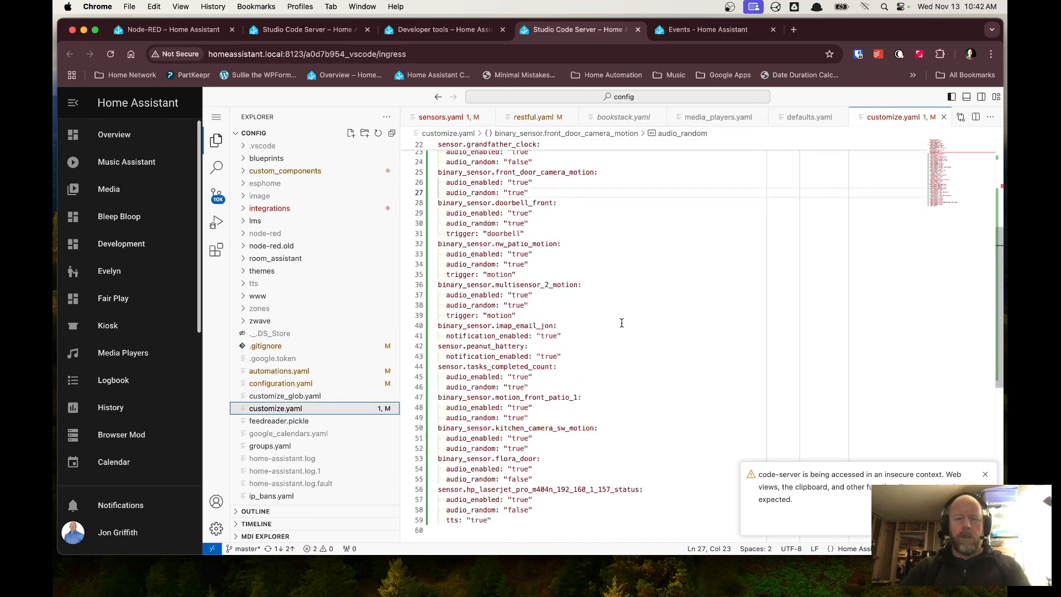
pyautogui.click(631, 227)
pyautogui.press('super+f')
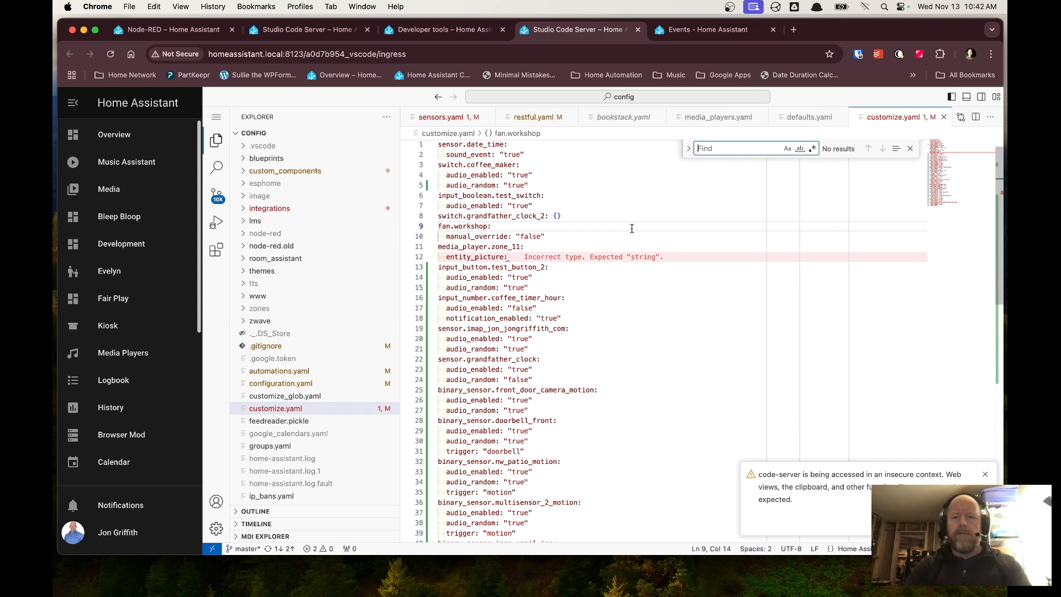
pyautogui.write('grand')
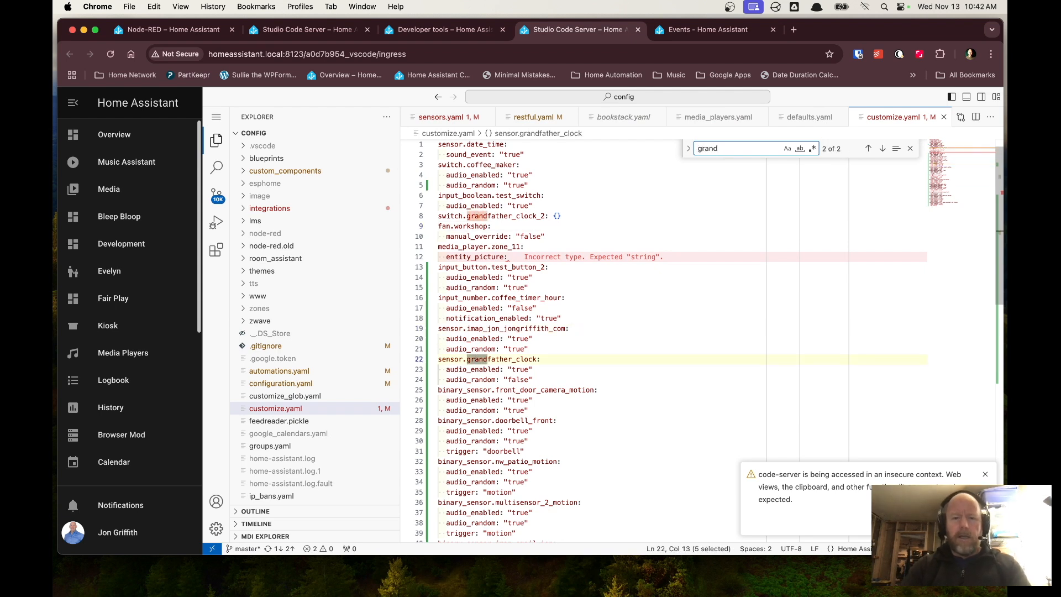
pyautogui.click(553, 359)
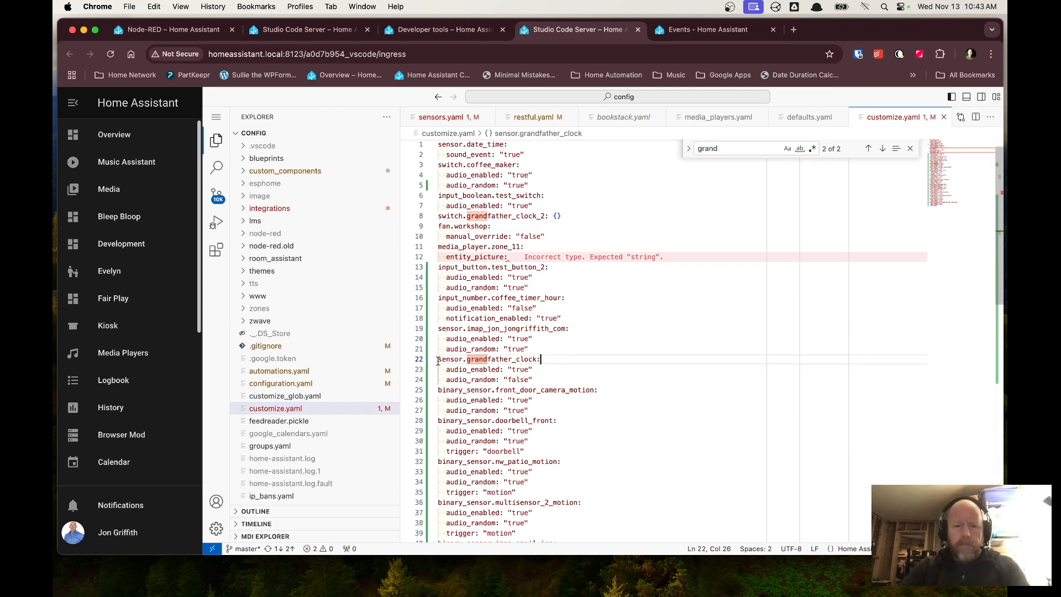
pyautogui.press('Down')
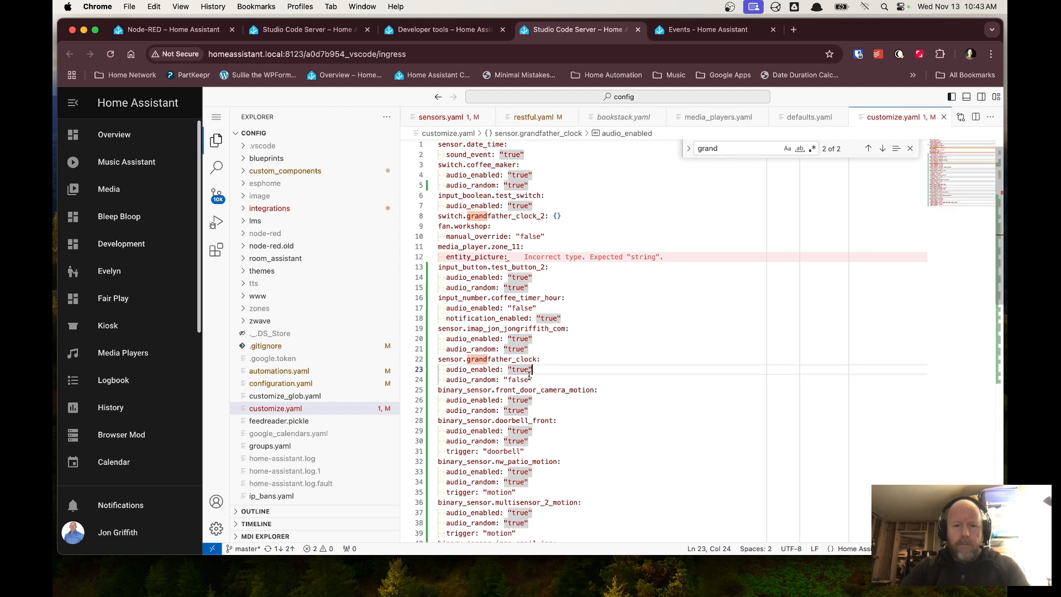
pyautogui.press('Down')
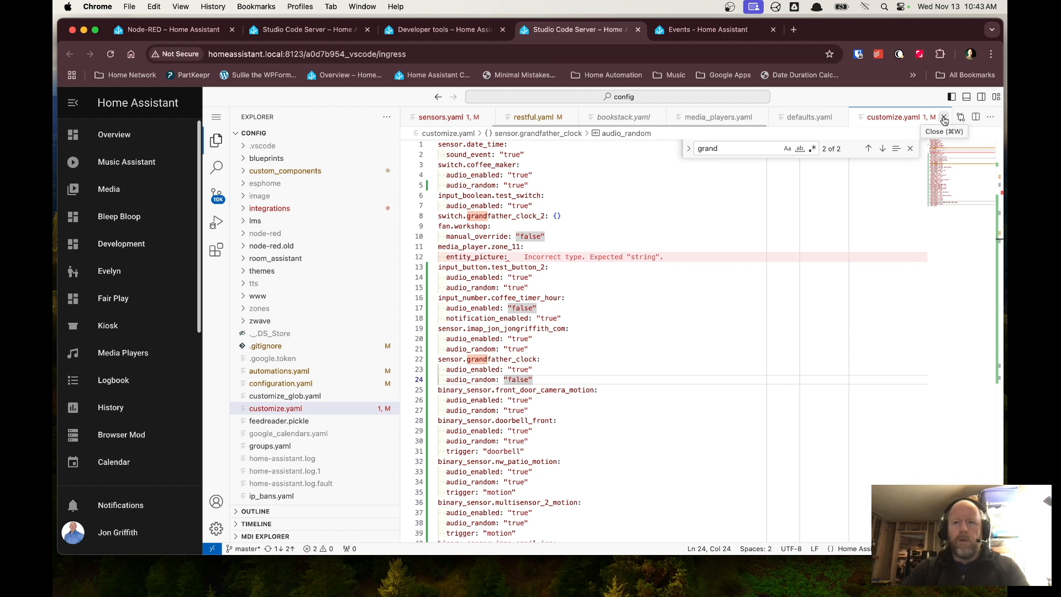
pyautogui.click(943, 118)
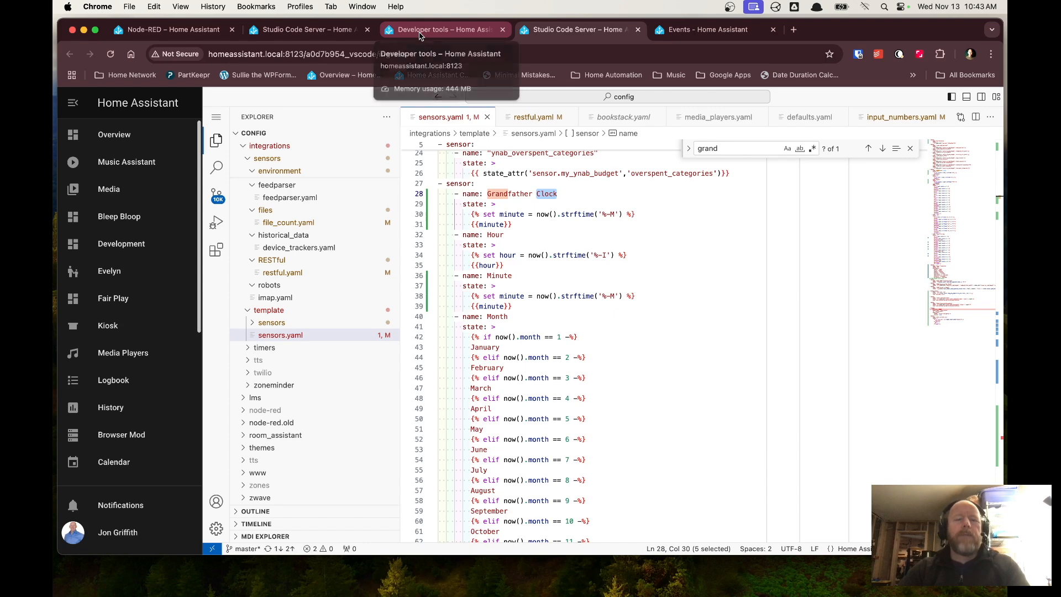
# Step: Return to Node-RED, review the event data JSON of the Audio Enabled Entities node beside debug 101, and close its editor
pyautogui.click(171, 29)
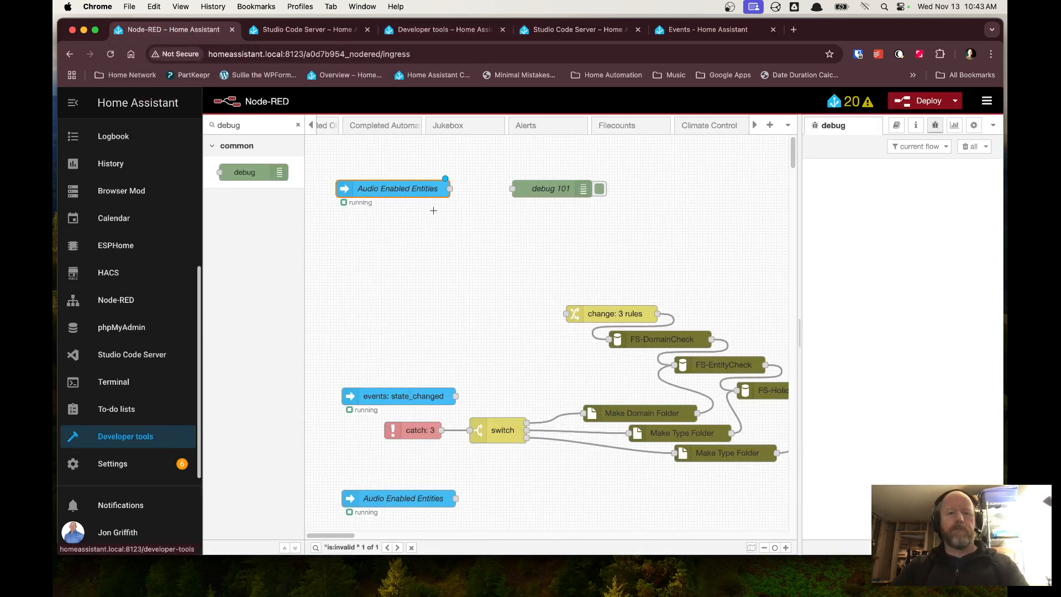
pyautogui.doubleClick(391, 190)
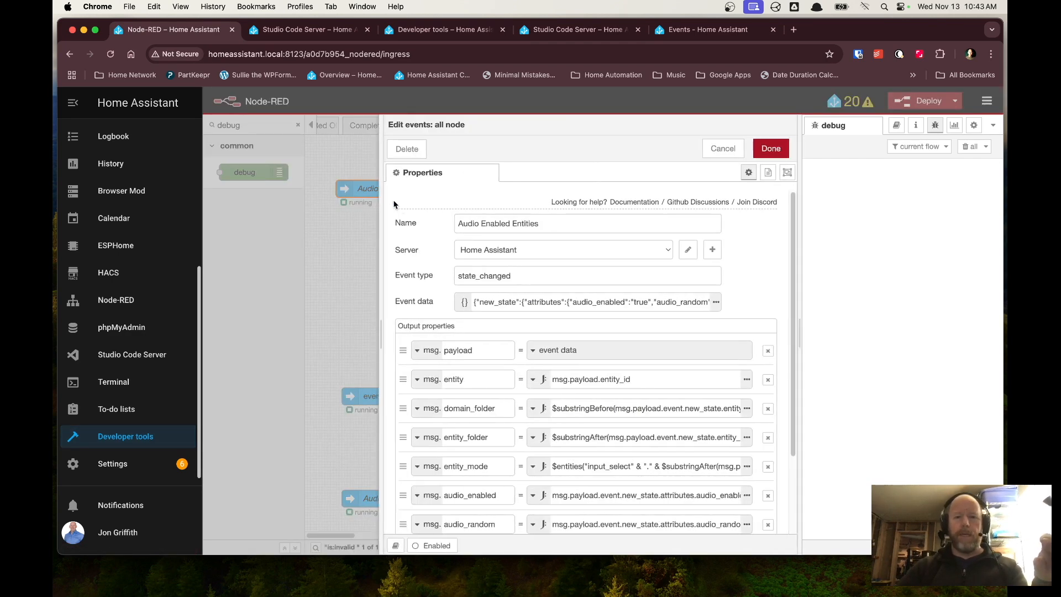
pyautogui.click(716, 299)
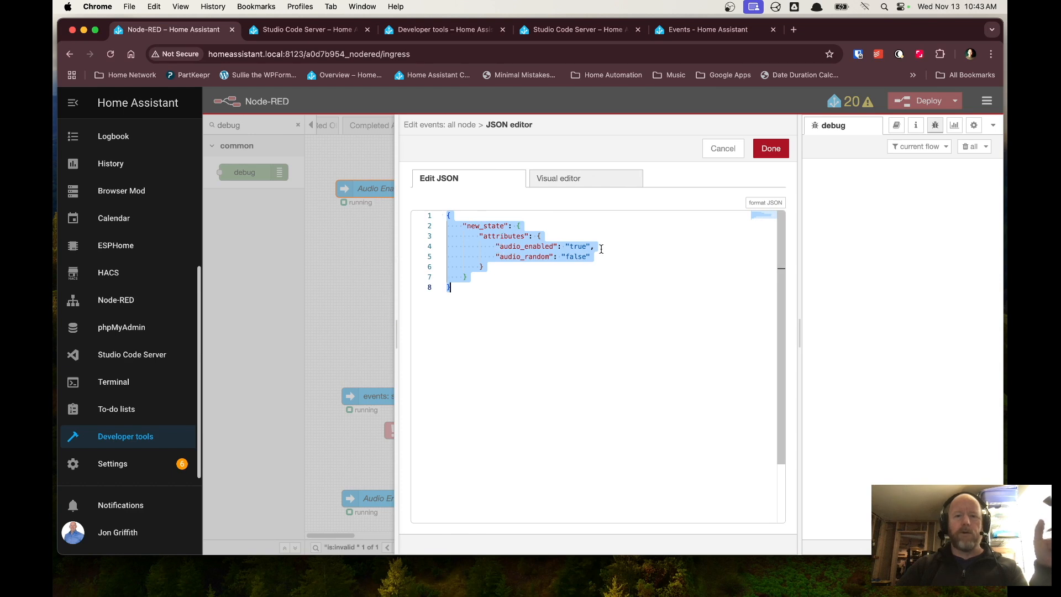
pyautogui.click(771, 149)
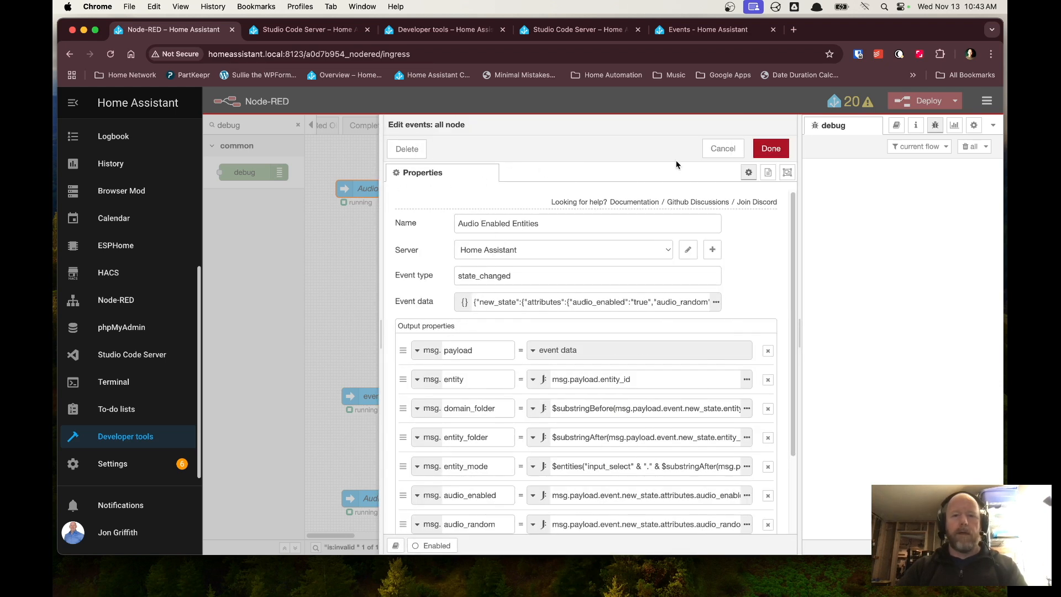
pyautogui.click(722, 149)
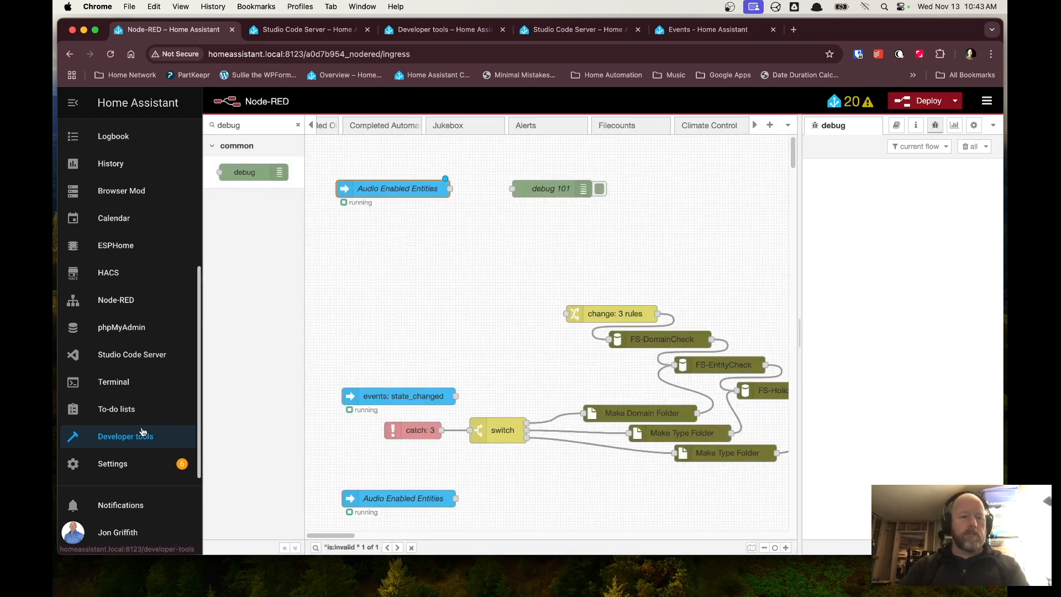
# Step: Switch back to the newer Studio Code Server tab and examine the Grandfather Clock state template in sensors.yaml
pyautogui.click(575, 30)
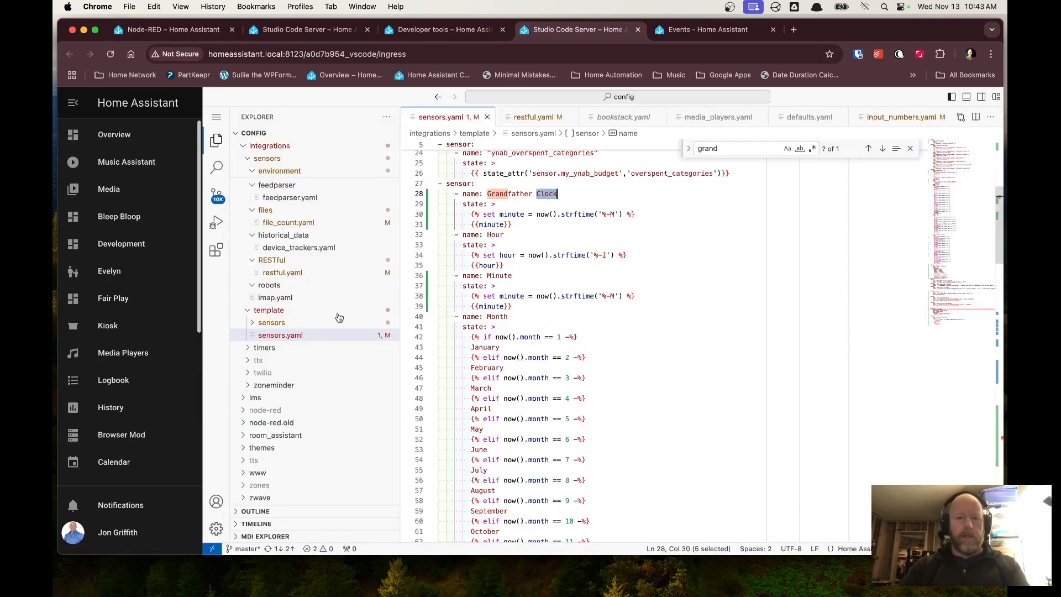
pyautogui.click(502, 205)
pyautogui.click(471, 216)
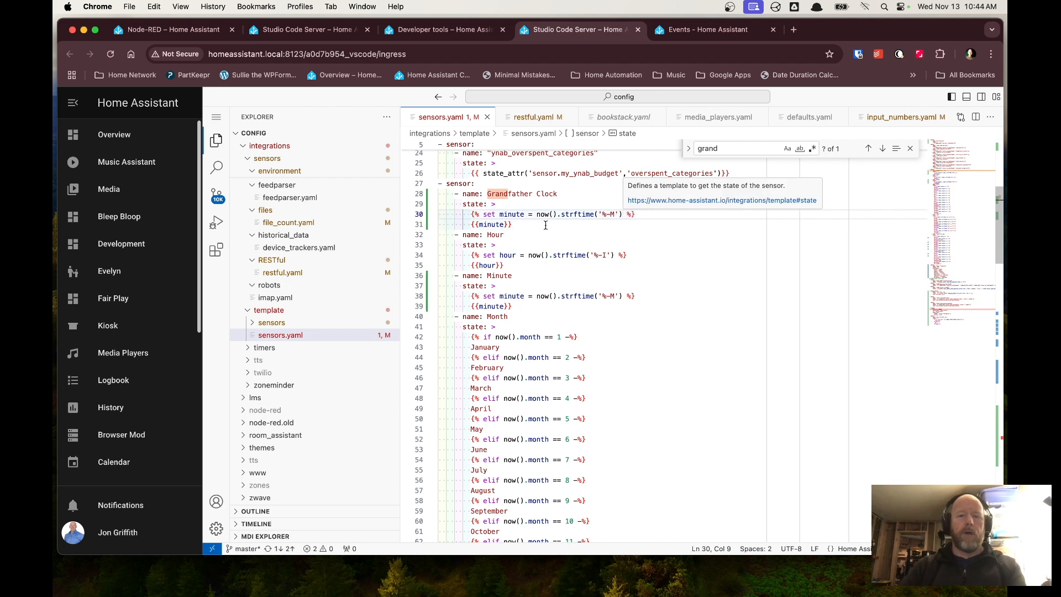
pyautogui.click(524, 227)
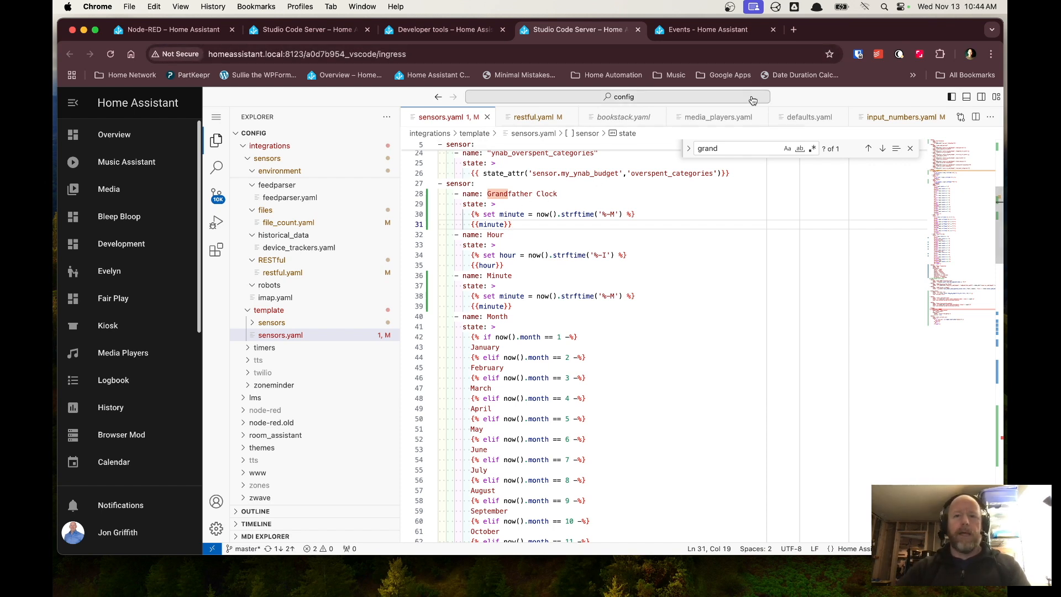
# Step: In Node-RED, wire the upper Audio Enabled Entities node to debug 101, deploy the flow, and clear the debug log
pyautogui.click(171, 29)
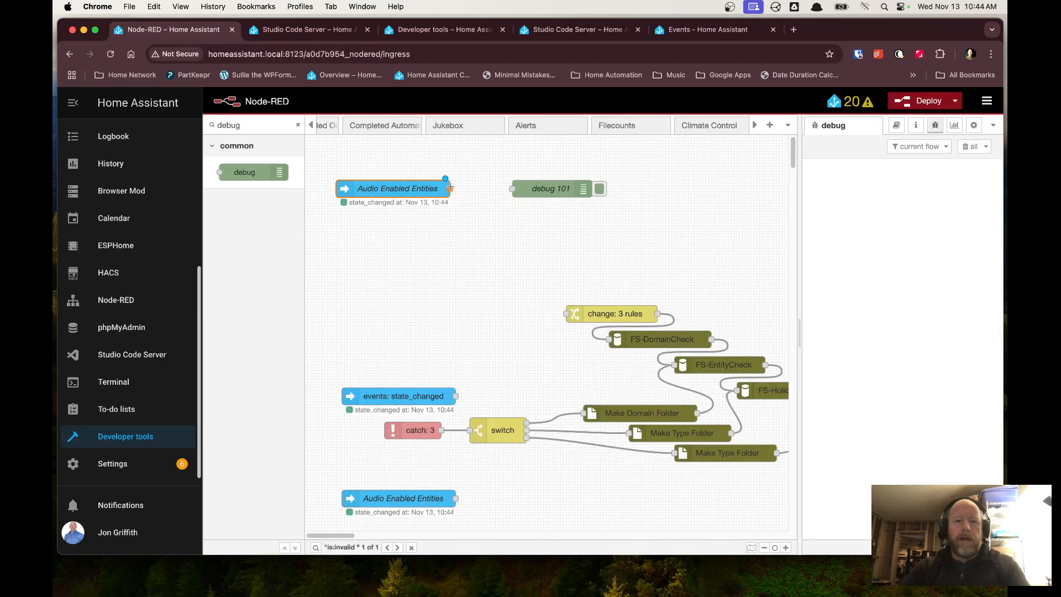
pyautogui.moveTo(451, 189); pyautogui.dragTo(513, 189)
pyautogui.click(922, 101)
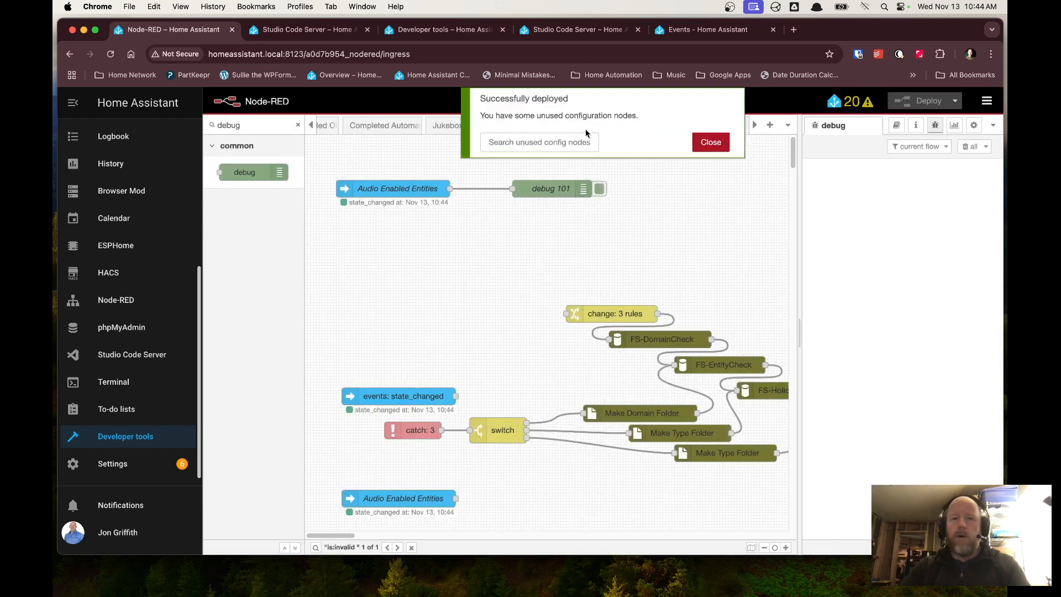
pyautogui.click(710, 142)
pyautogui.click(969, 146)
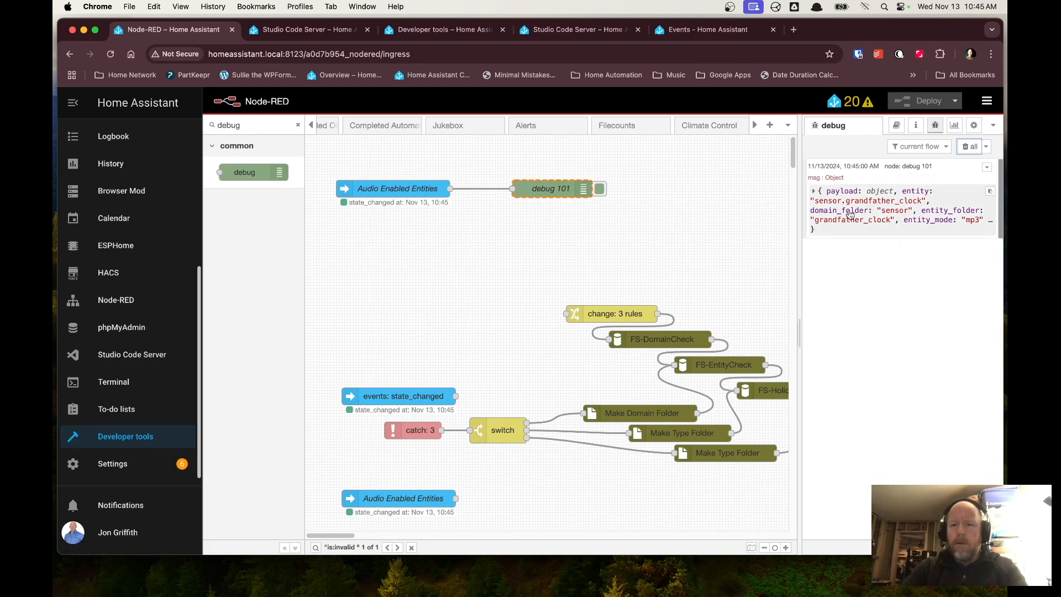
# Step: Expand the debug 101 message and its payload, and examine the entity_id of the event
pyautogui.click(815, 191)
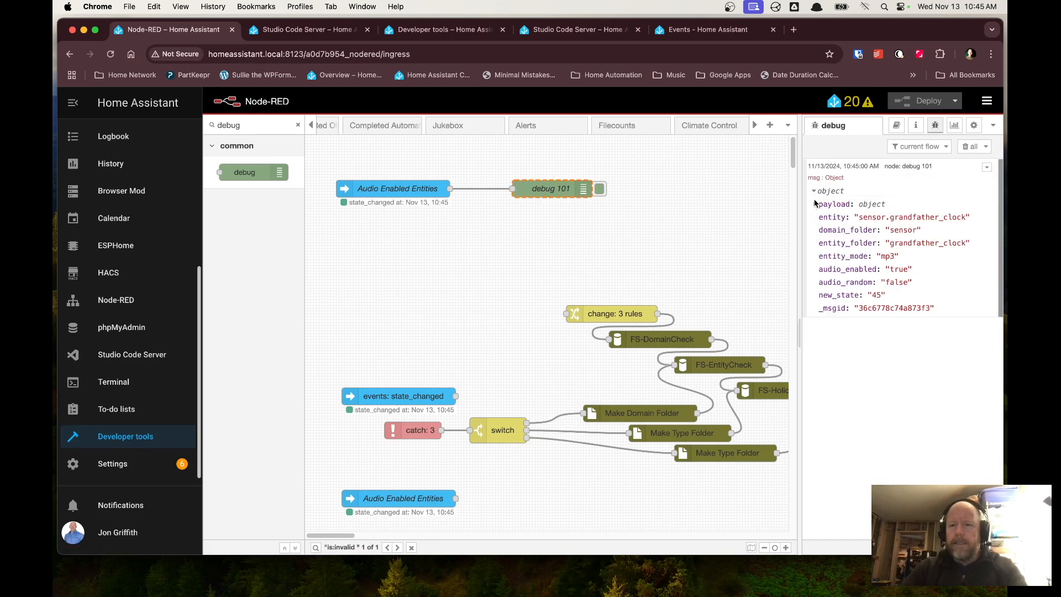
pyautogui.click(815, 203)
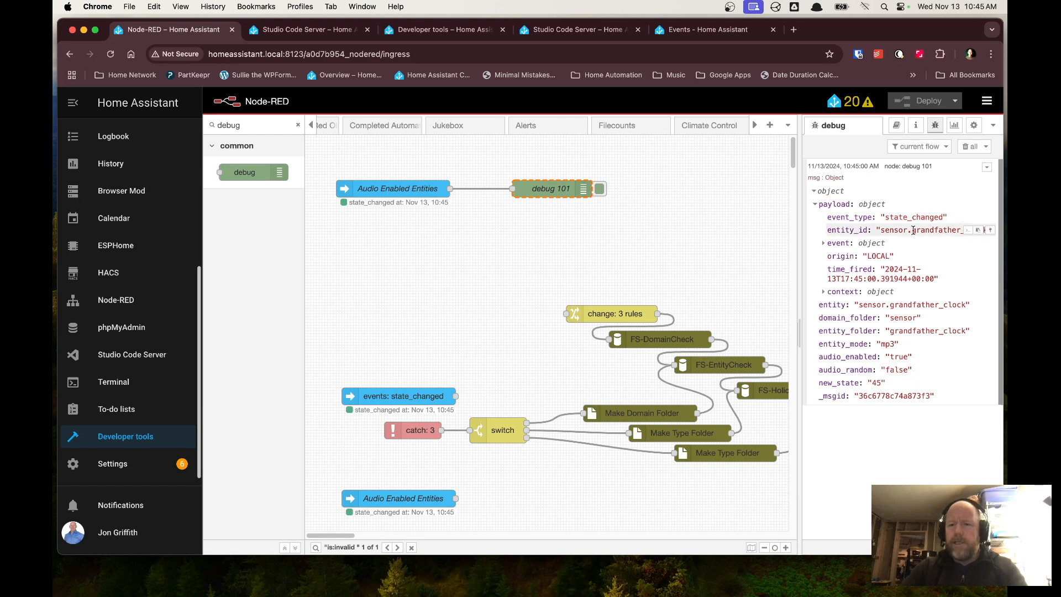
pyautogui.moveTo(880, 231); pyautogui.dragTo(951, 231)
pyautogui.click(950, 230)
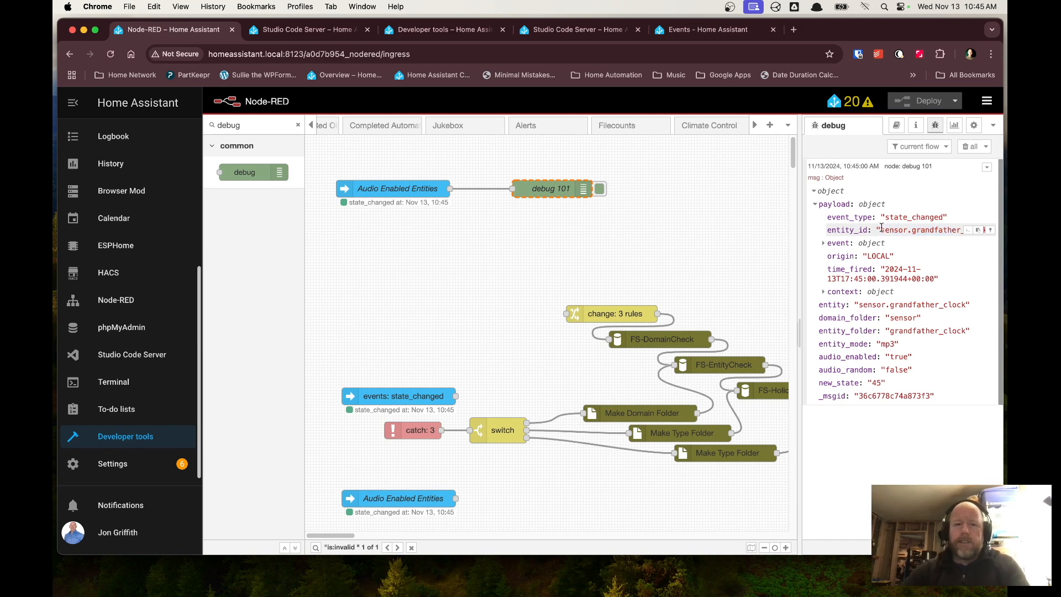
# Step: Review the event data JSON of the upper Audio Enabled Entities node and close its editor without changes
pyautogui.click(402, 190)
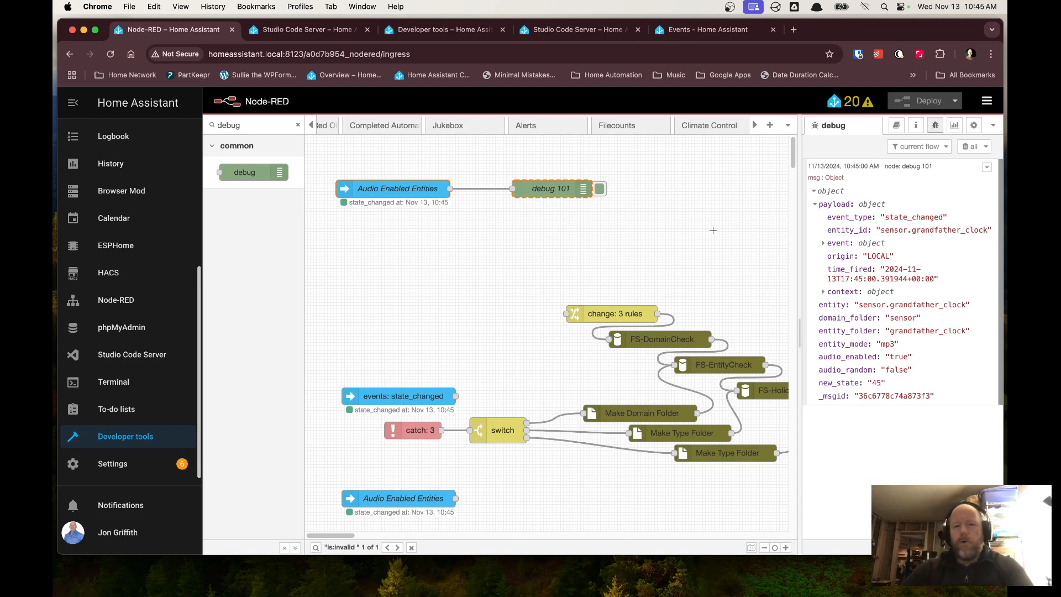
pyautogui.doubleClick(407, 190)
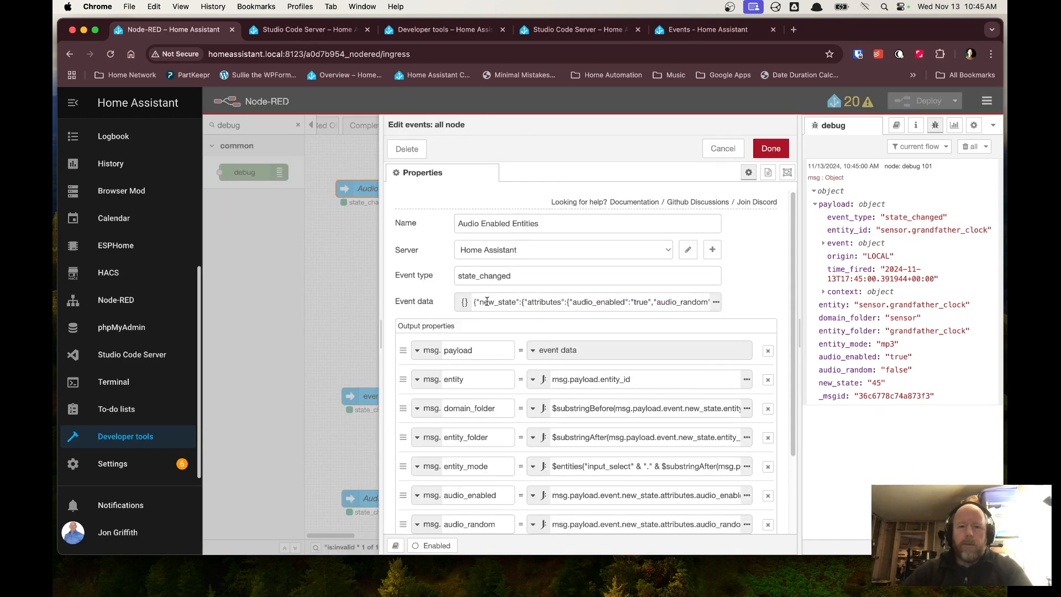
pyautogui.click(716, 302)
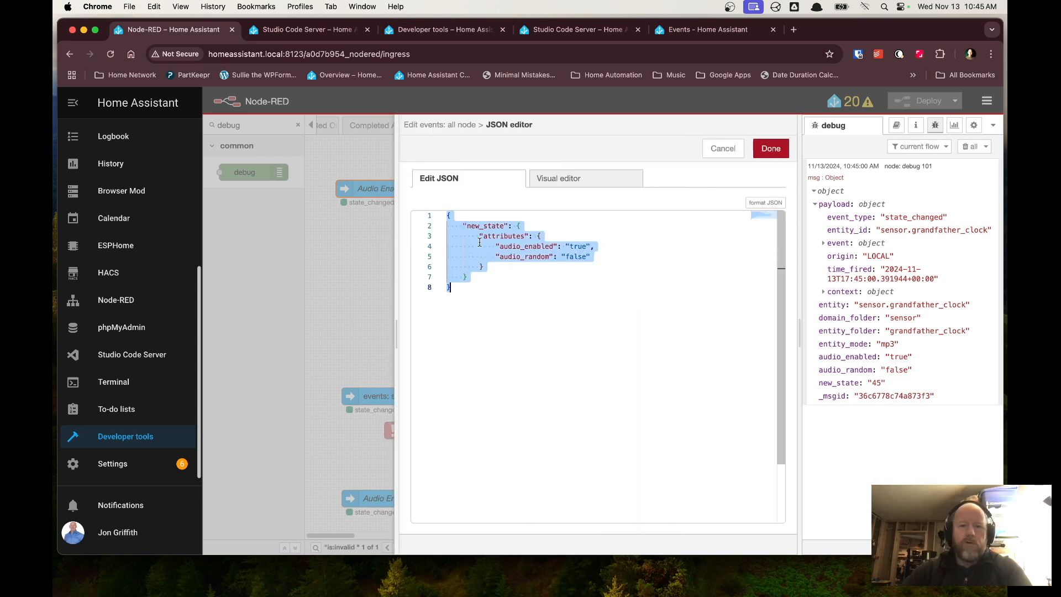
pyautogui.click(726, 151)
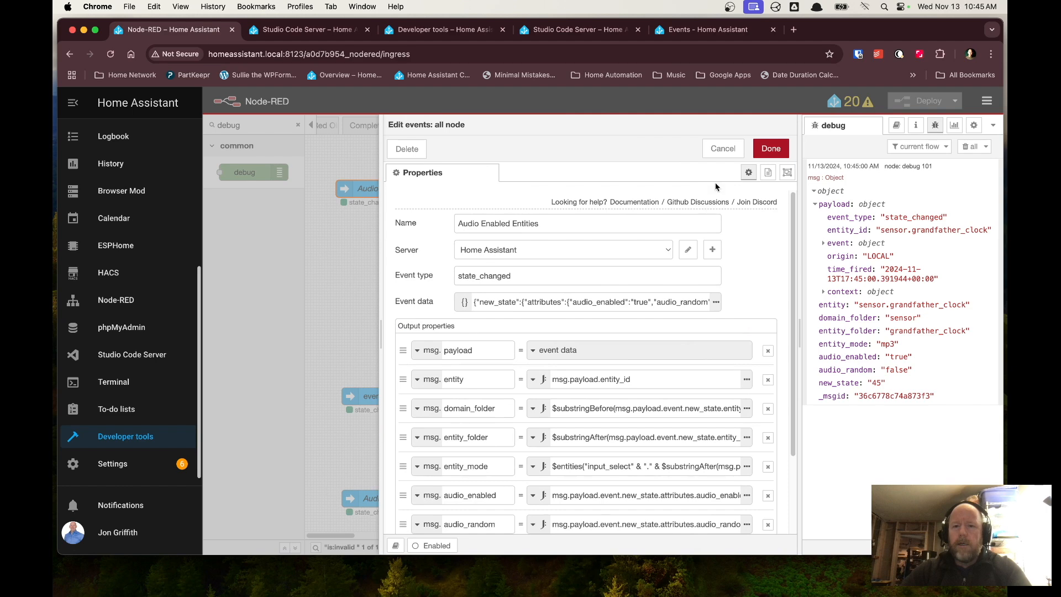
pyautogui.click(725, 147)
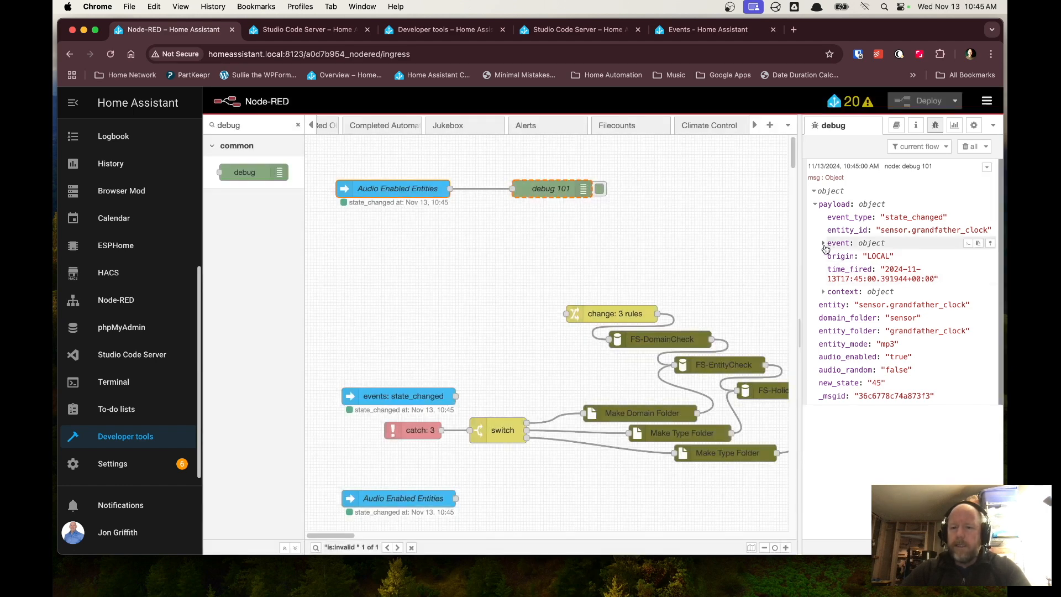
# Step: Expand the event object in the debug 101 message and compare it with the Audio Enabled Entities node's event data JSON
pyautogui.click(823, 243)
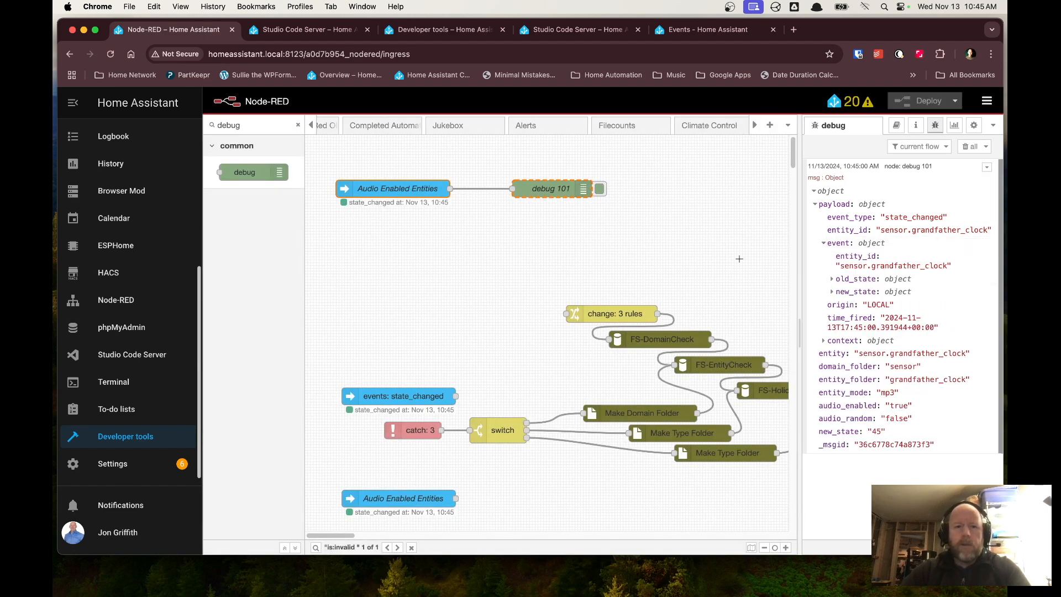
pyautogui.doubleClick(417, 186)
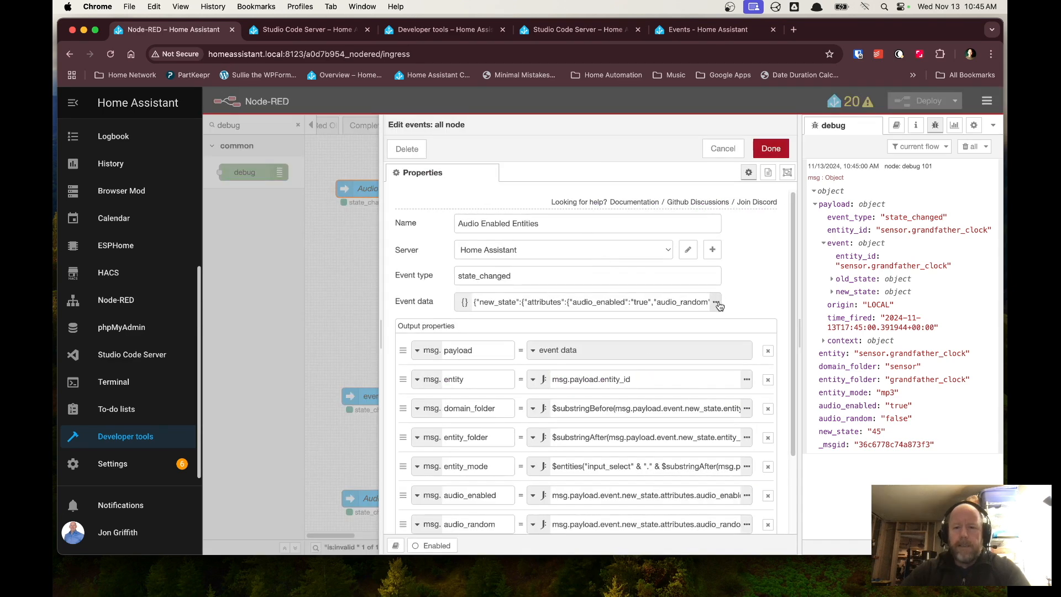
pyautogui.click(716, 305)
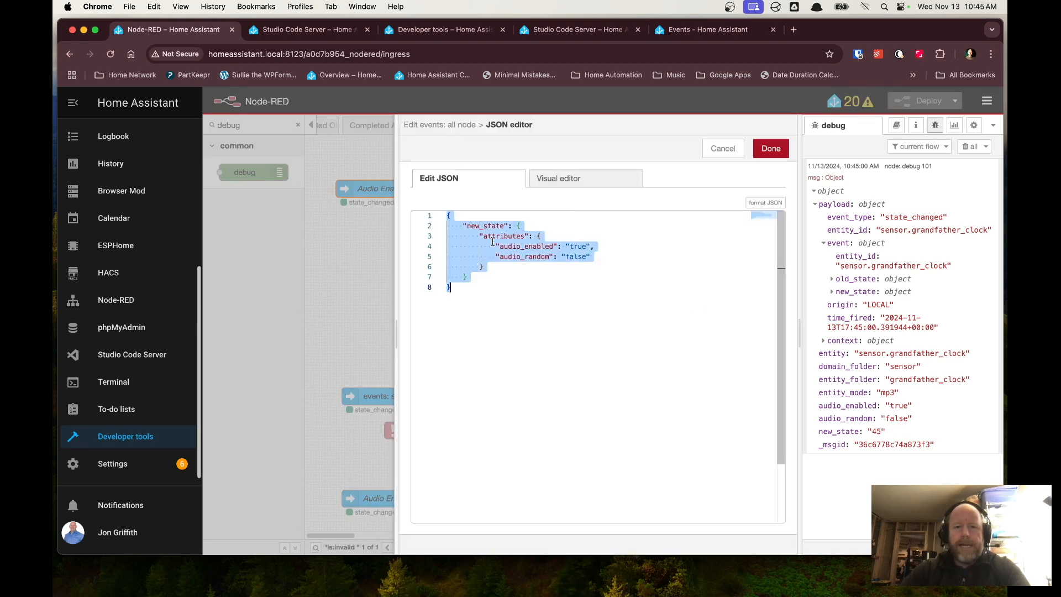
pyautogui.click(770, 150)
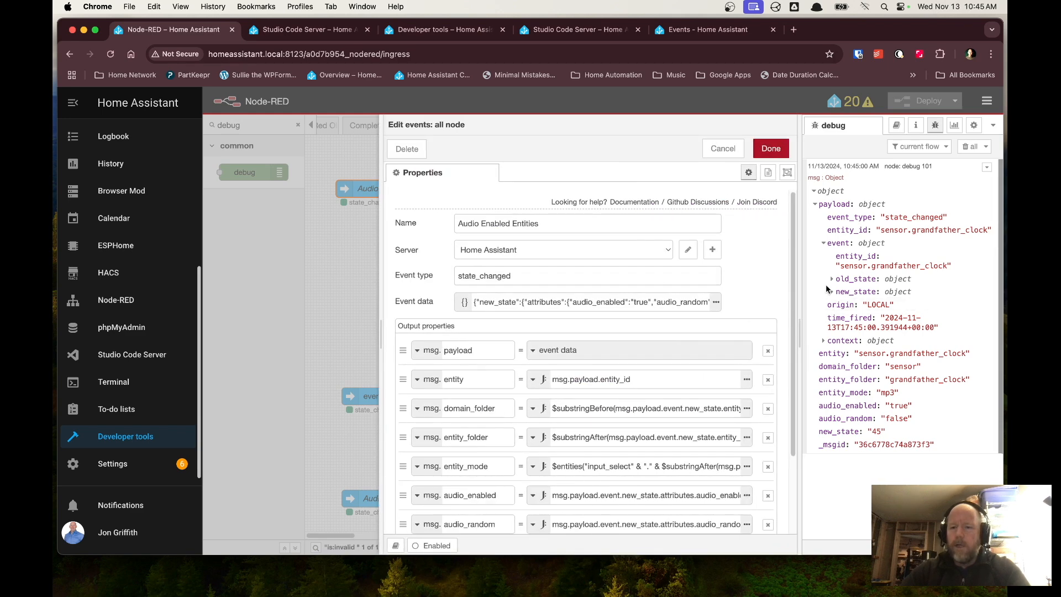
pyautogui.click(770, 148)
# Step: Expand new_state and its attributes in the debug message, examine audio_enabled and audio_random, and collapse the payload
pyautogui.click(832, 291)
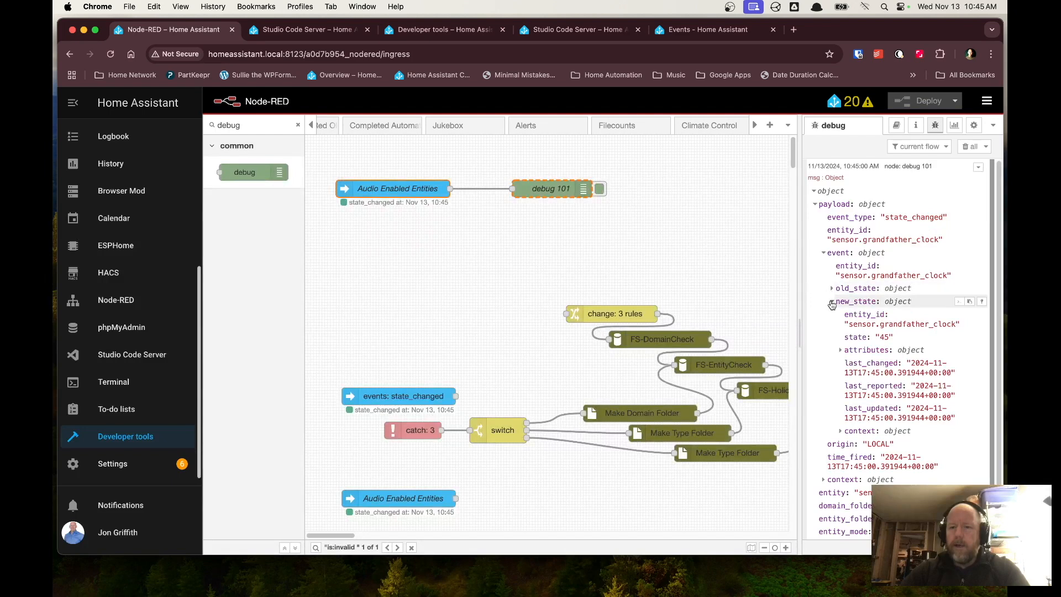
pyautogui.click(839, 351)
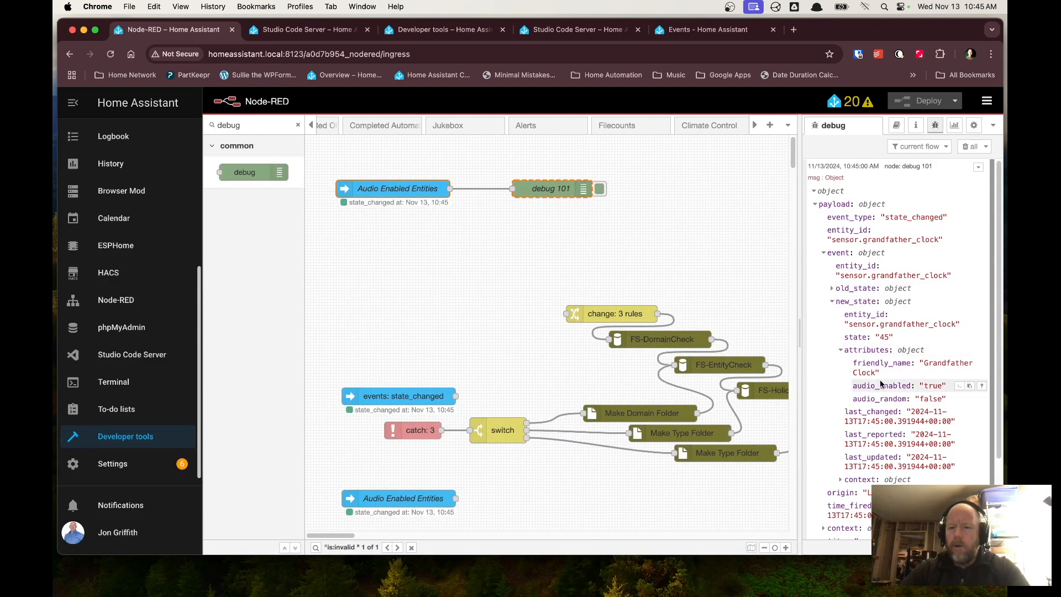
pyautogui.click(402, 231)
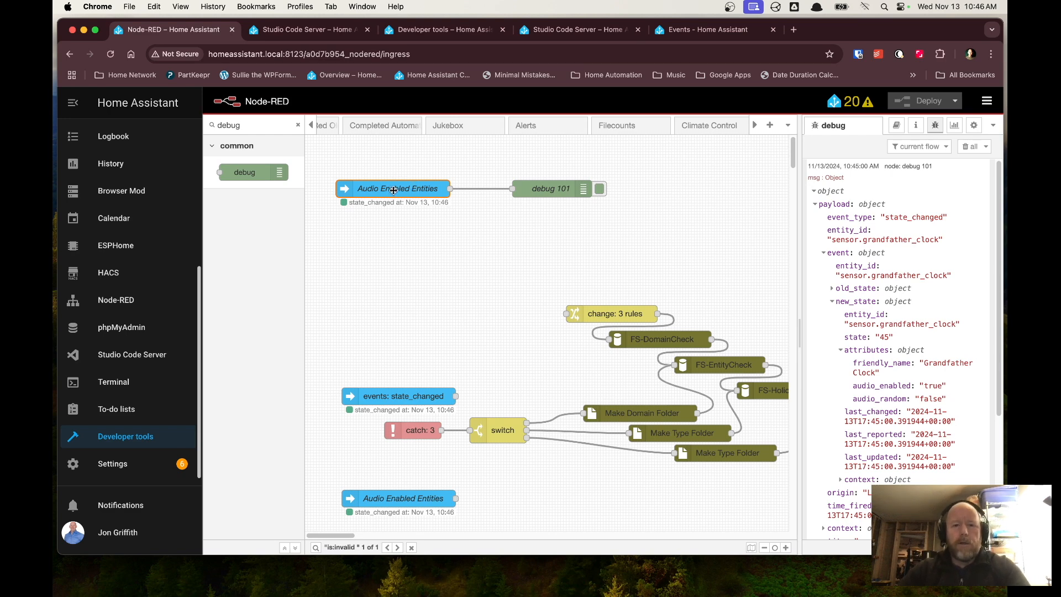
pyautogui.click(814, 205)
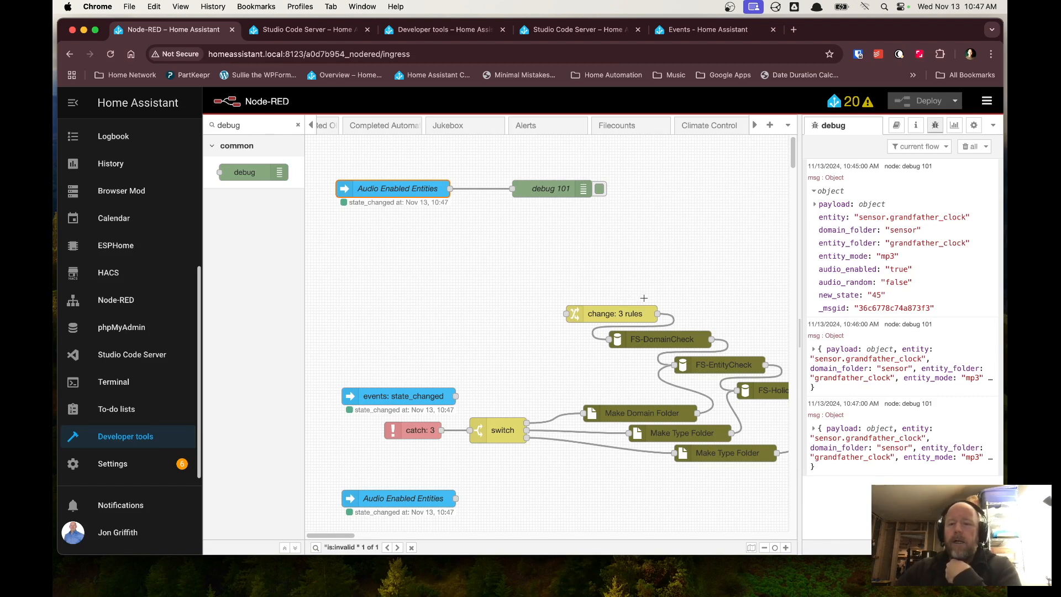
# Step: Search the node palette for "event" and place an events: all node below the upper Audio Enabled Entities node
pyautogui.doubleClick(382, 191)
pyautogui.click(723, 148)
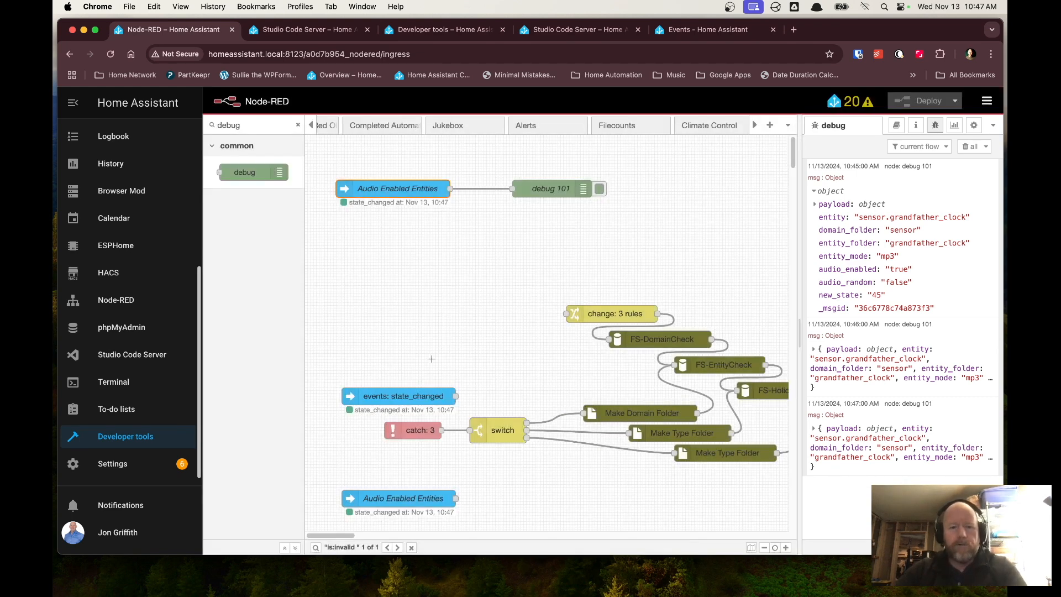
pyautogui.doubleClick(237, 124)
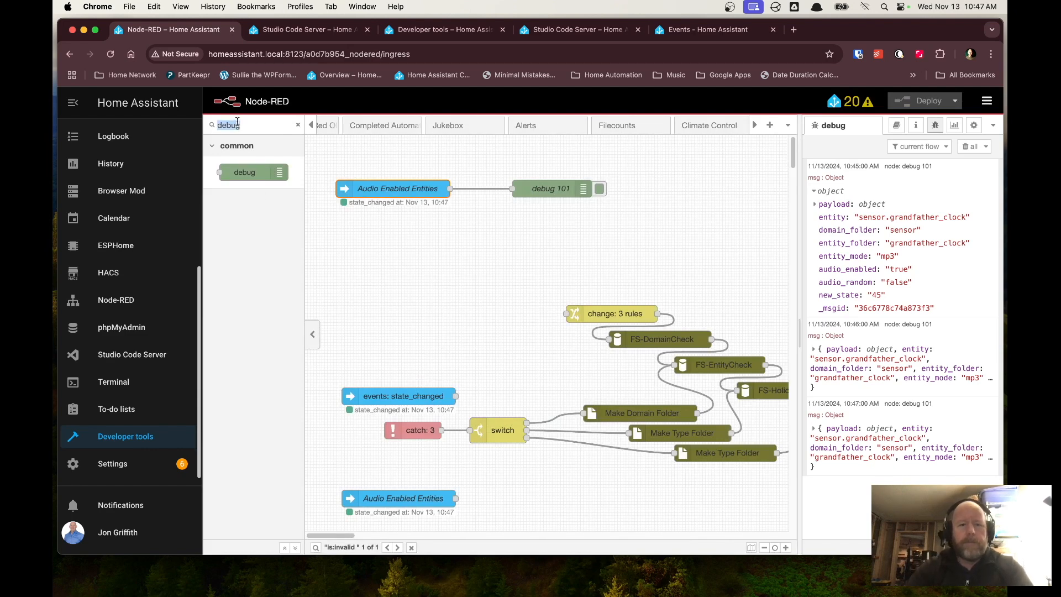
pyautogui.write('event')
pyautogui.moveTo(257, 173); pyautogui.dragTo(390, 238)
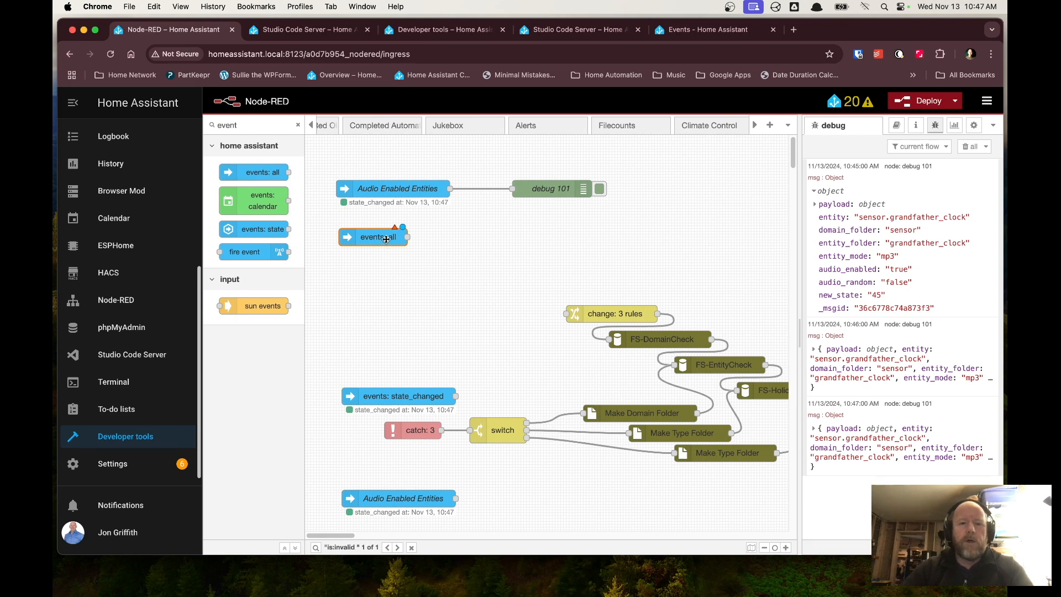
# Step: Examine the new events: all node's default msg.payload and msg.topic output properties alongside the expanded debug 101 payload
pyautogui.doubleClick(385, 238)
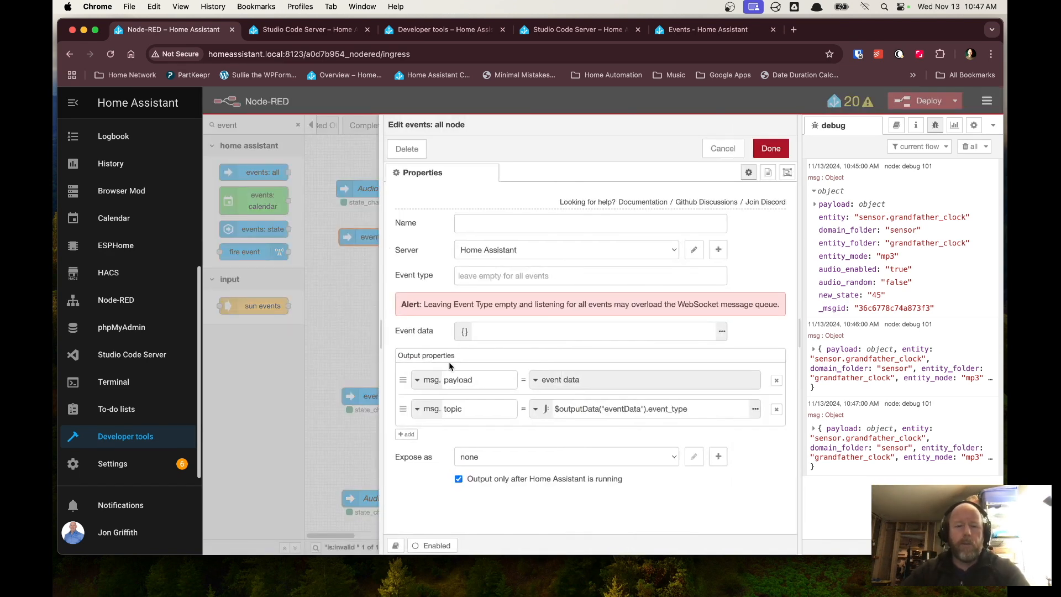
pyautogui.click(477, 381)
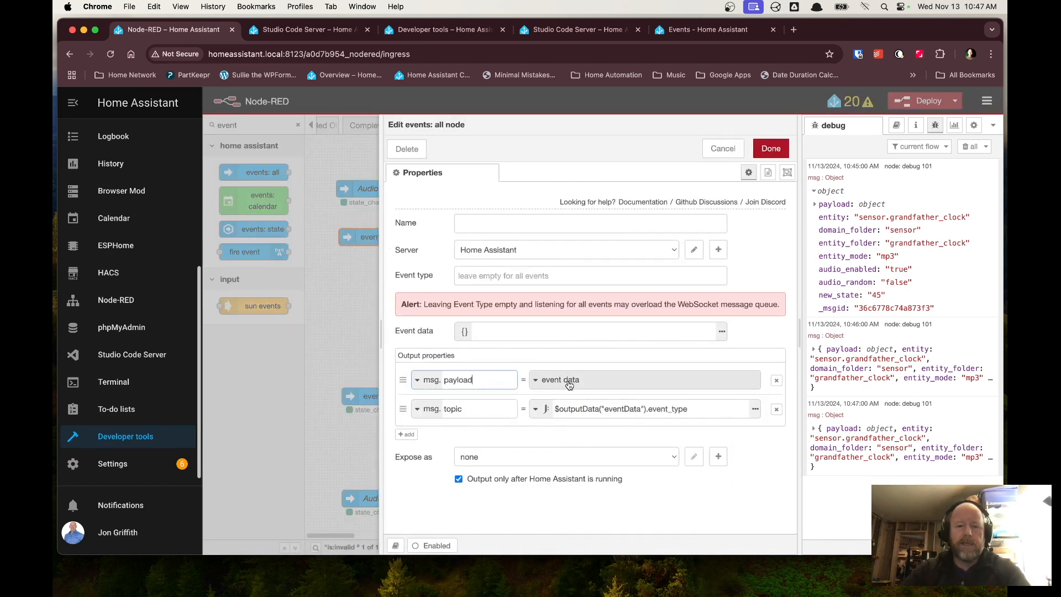
pyautogui.click(814, 206)
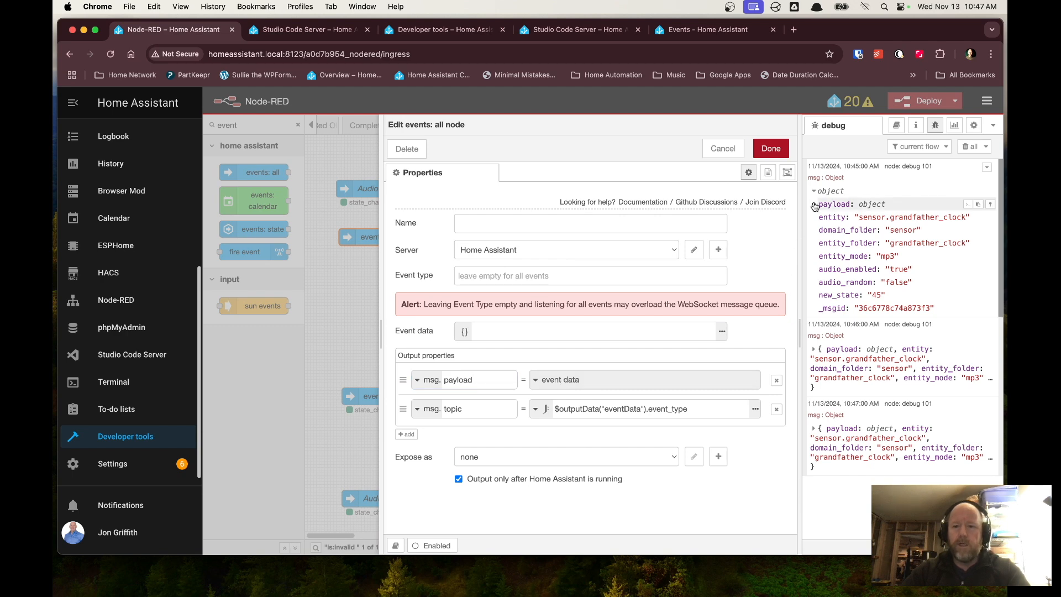
pyautogui.click(814, 205)
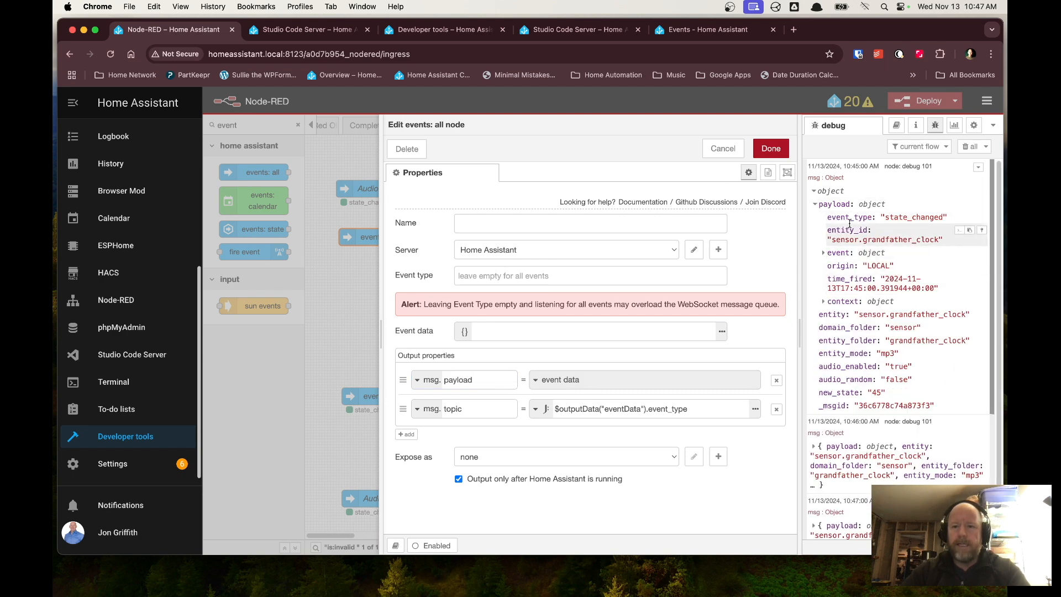
pyautogui.click(478, 408)
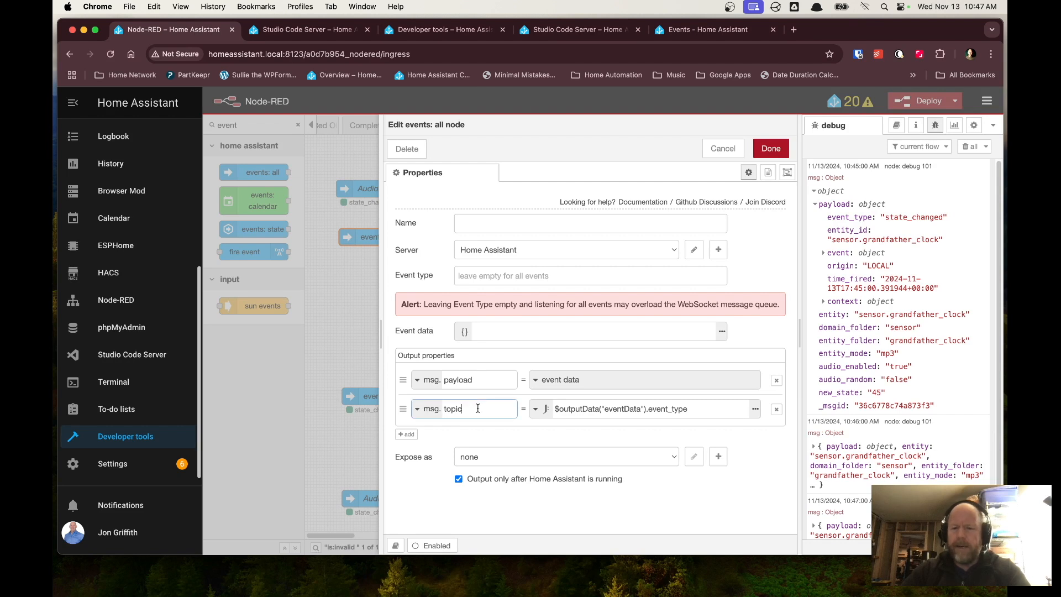
pyautogui.click(698, 408)
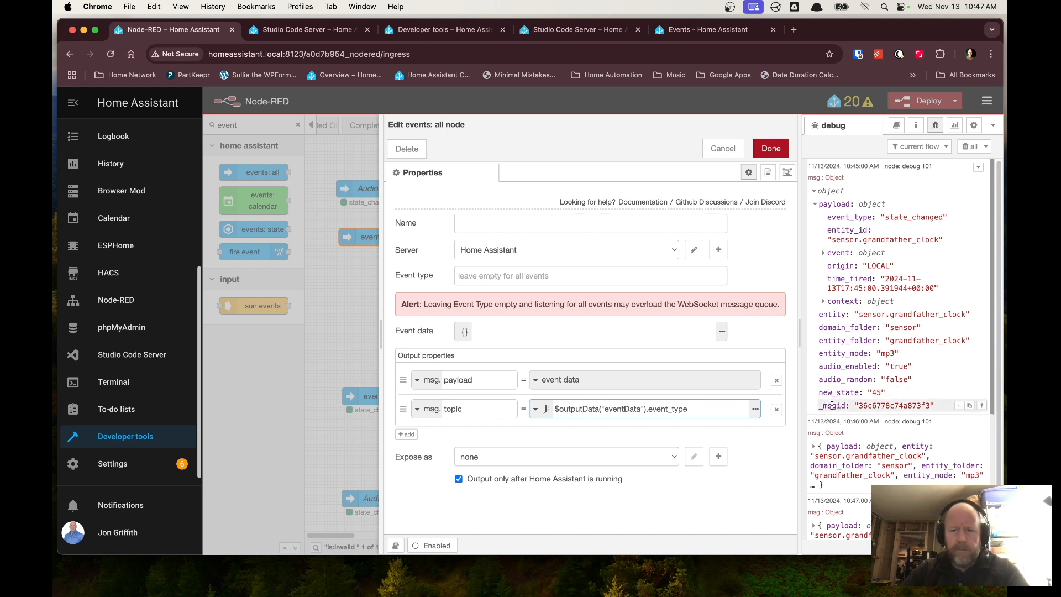
# Step: Expand the 10:46 and 10:47 debug 101 messages to check their properties, and close the events: all editor without changes
pyautogui.scroll(-1, 828, 409)
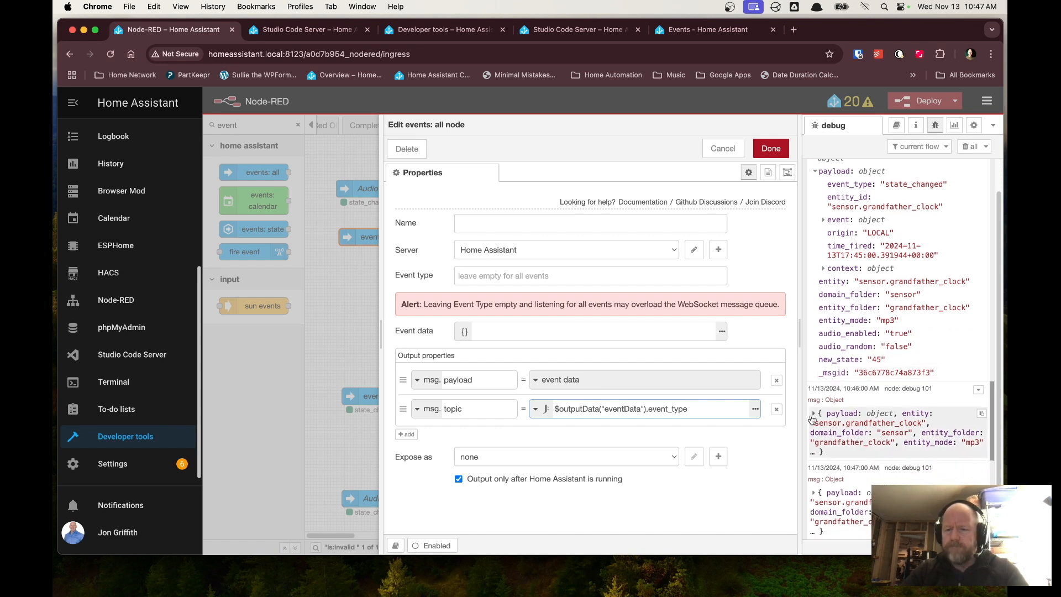
pyautogui.click(813, 414)
pyautogui.scroll(-2, 812, 418)
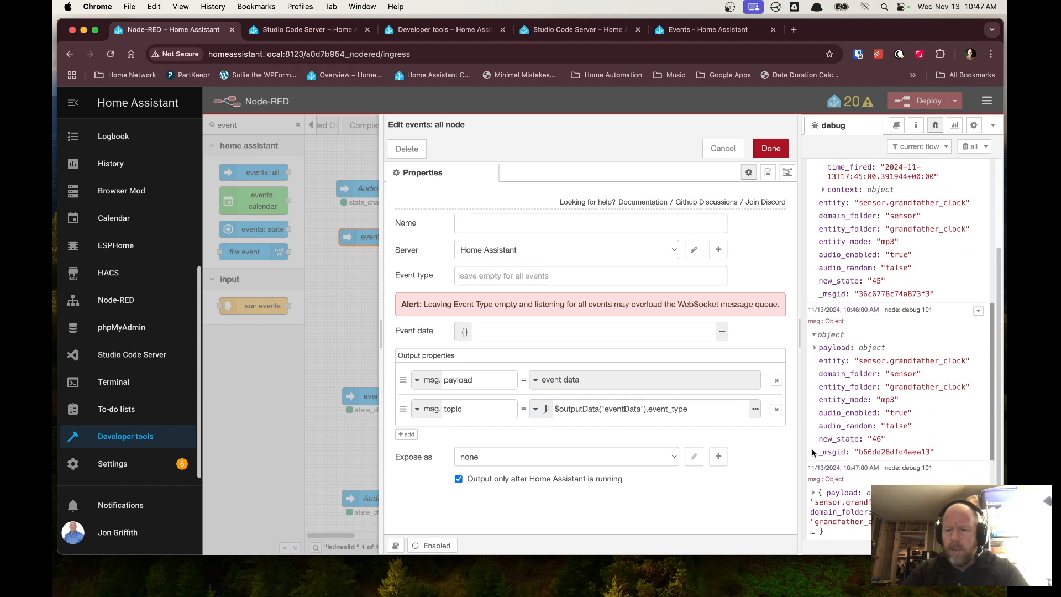
pyautogui.click(813, 491)
pyautogui.scroll(-2, 828, 442)
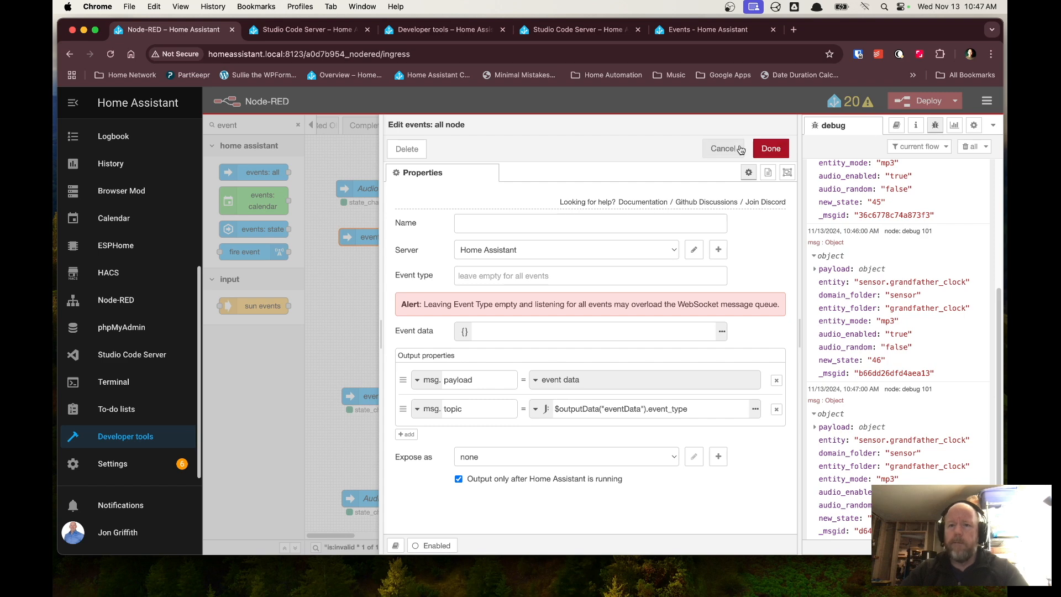
pyautogui.click(722, 148)
# Step: Compare the output properties of the upper Audio Enabled Entities node with those of the events: all node, and close both editors
pyautogui.doubleClick(397, 188)
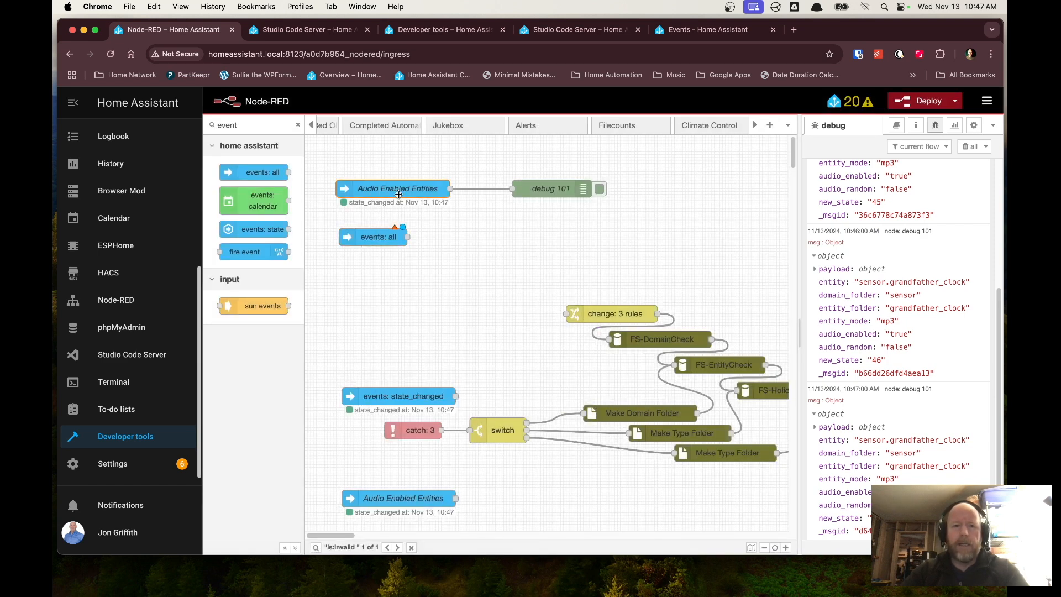
pyautogui.scroll(-2, 525, 425)
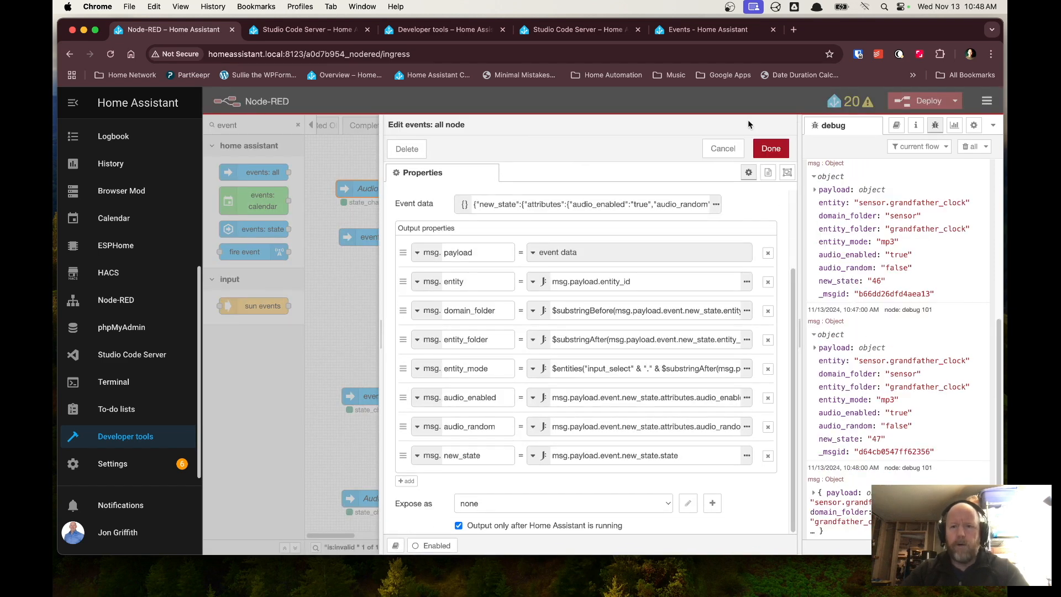
pyautogui.click(722, 148)
pyautogui.click(374, 239)
pyautogui.doubleClick(374, 239)
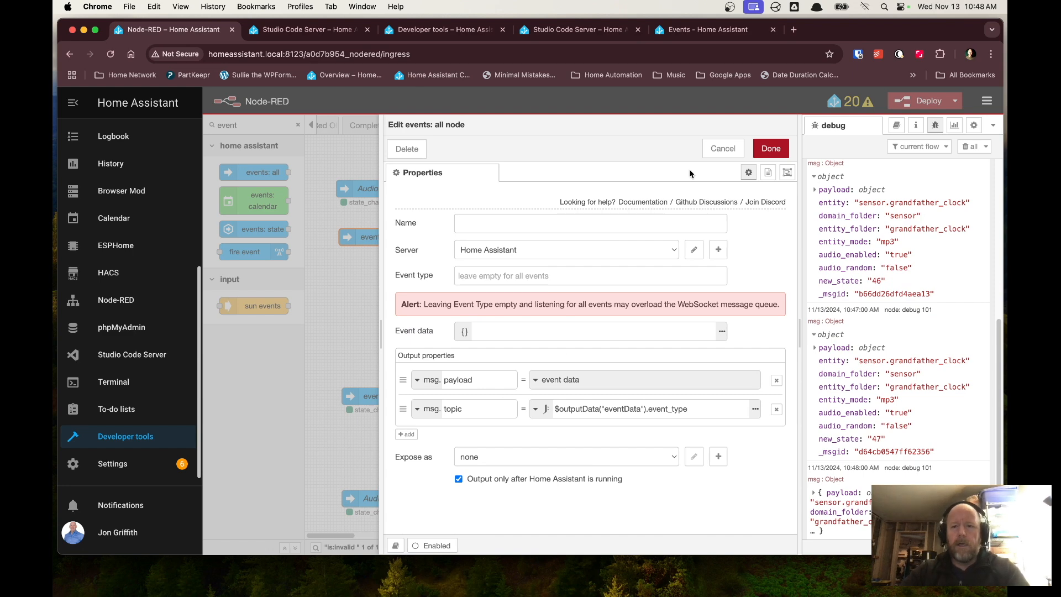
pyautogui.click(721, 148)
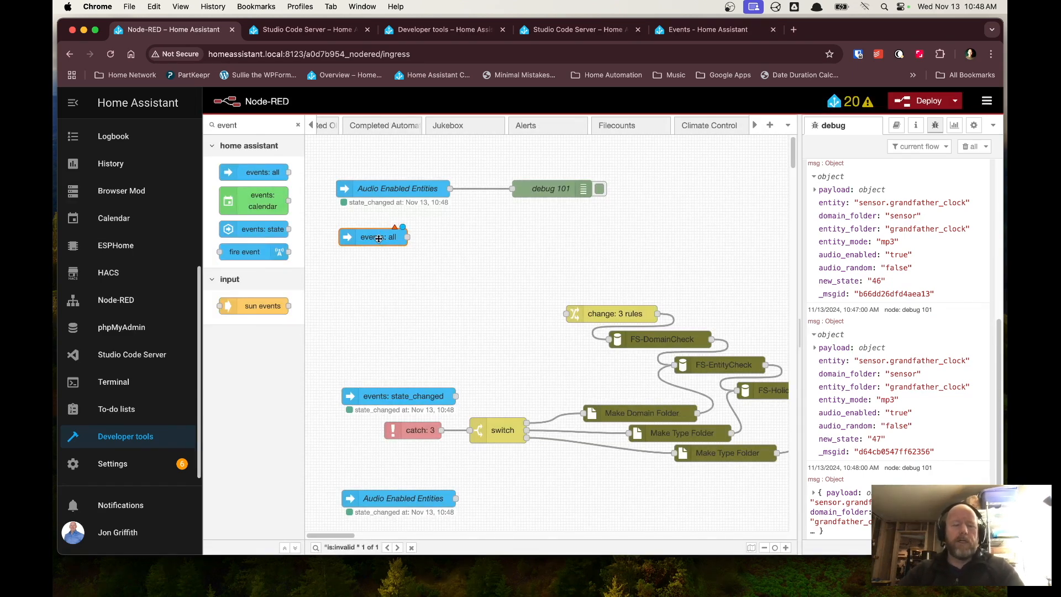
# Step: Open the upper Audio Enabled Entities node and compare its entity, domain_folder and entity_folder output properties with the 10:47 debug message
pyautogui.doubleClick(384, 189)
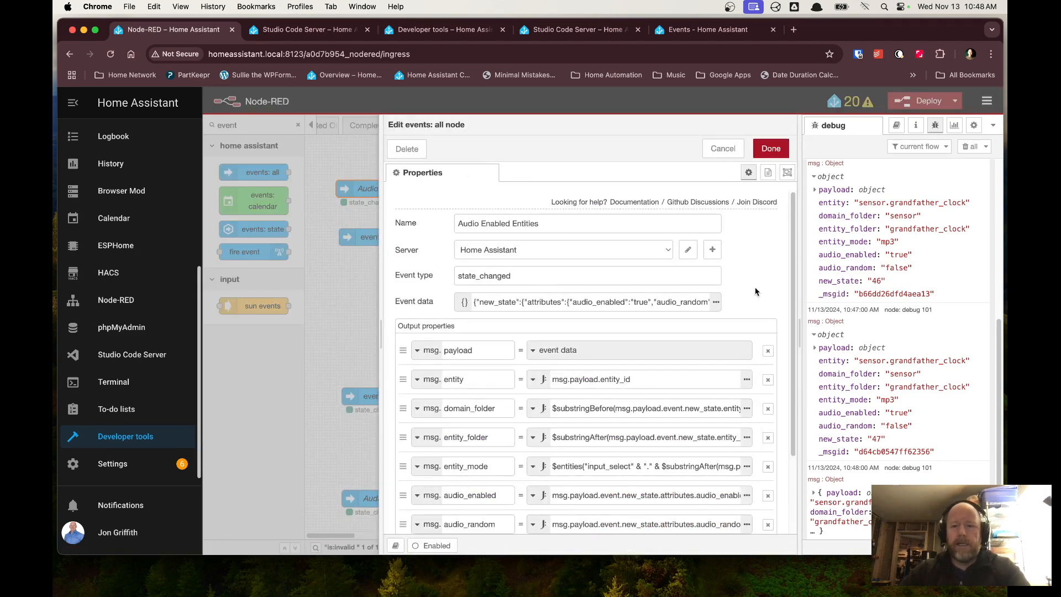
pyautogui.scroll(-3, 758, 288)
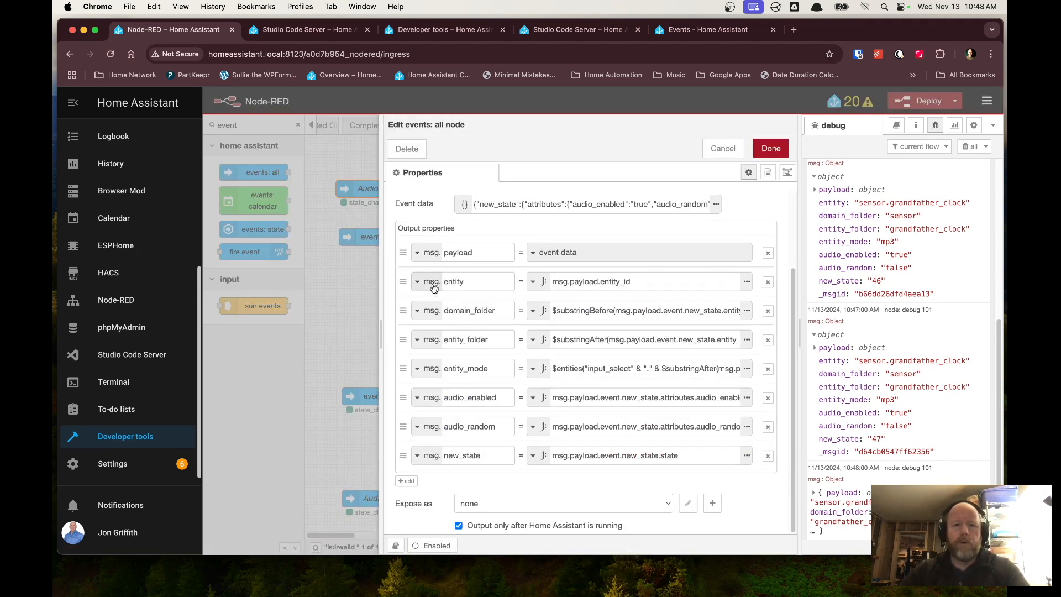
pyautogui.click(475, 282)
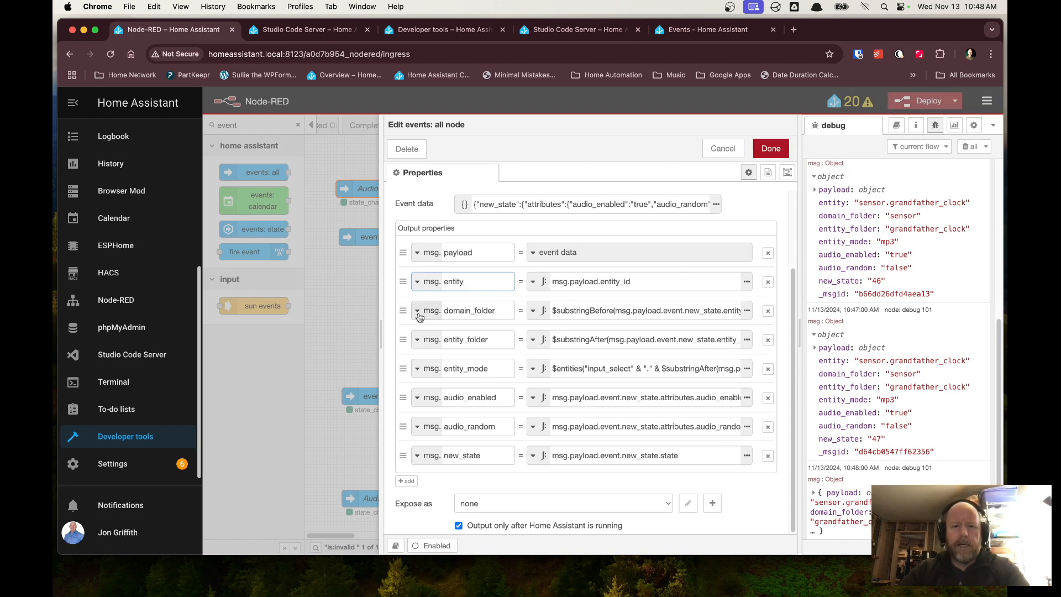
pyautogui.click(499, 312)
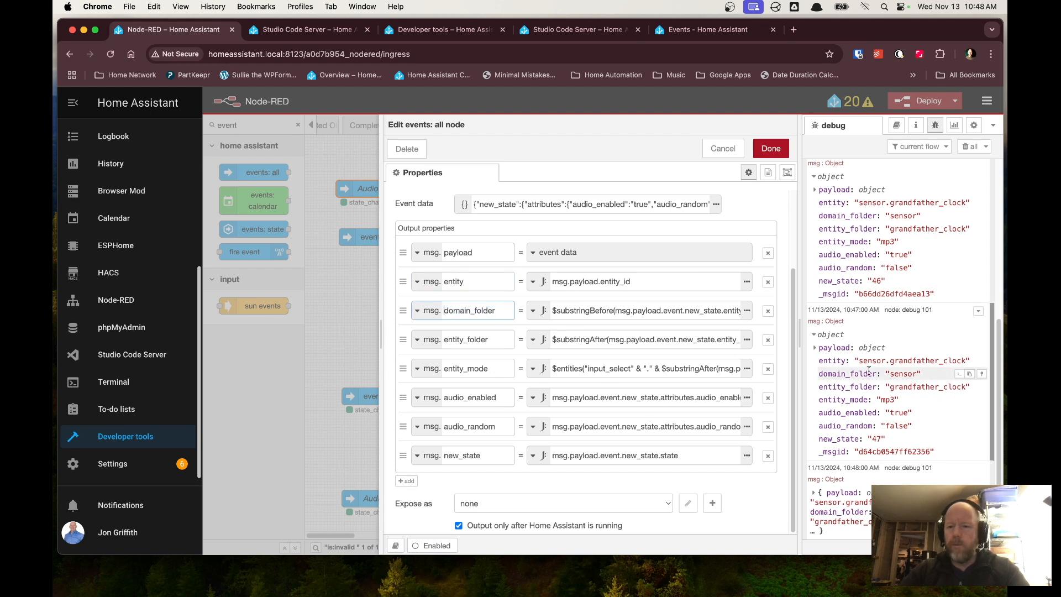
pyautogui.doubleClick(896, 374)
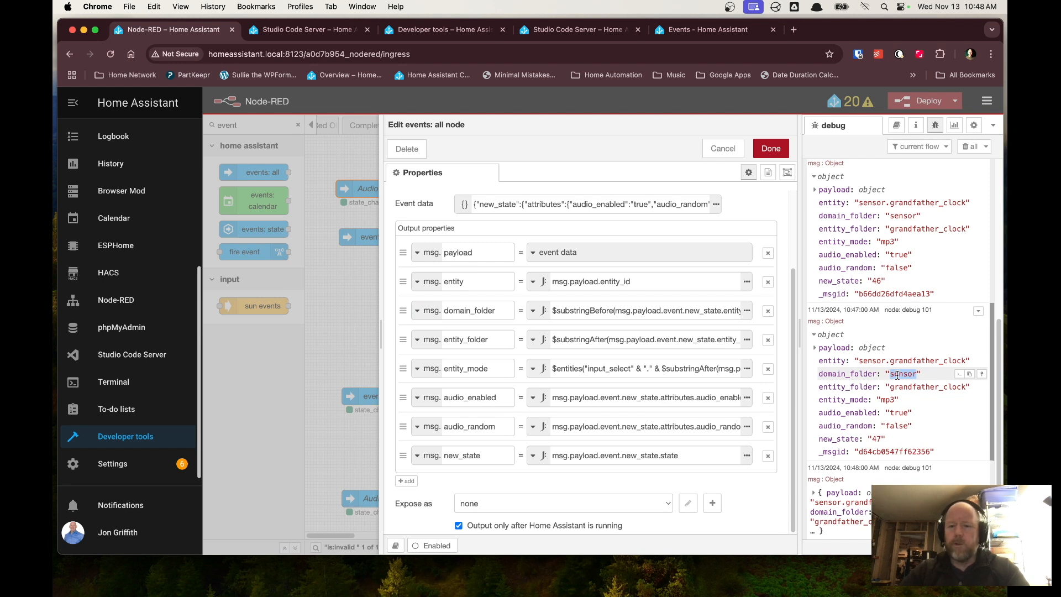
pyautogui.moveTo(888, 387); pyautogui.dragTo(939, 387)
pyautogui.click(865, 389)
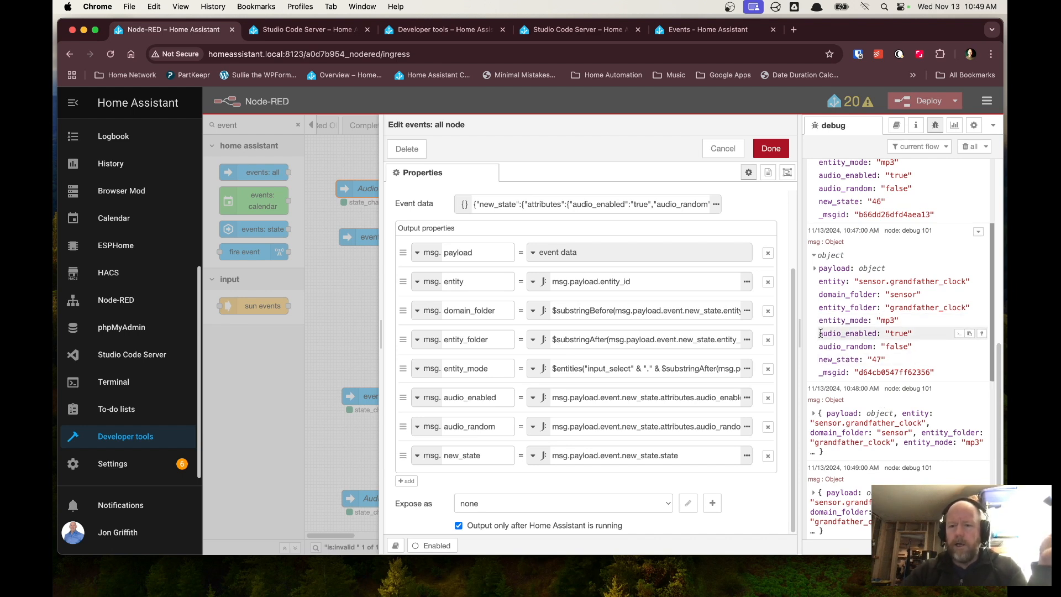
# Step: Check the audio_enabled and new_state properties in the 10:47 debug 101 message and briefly expand its payload object
pyautogui.moveTo(820, 334); pyautogui.dragTo(920, 337)
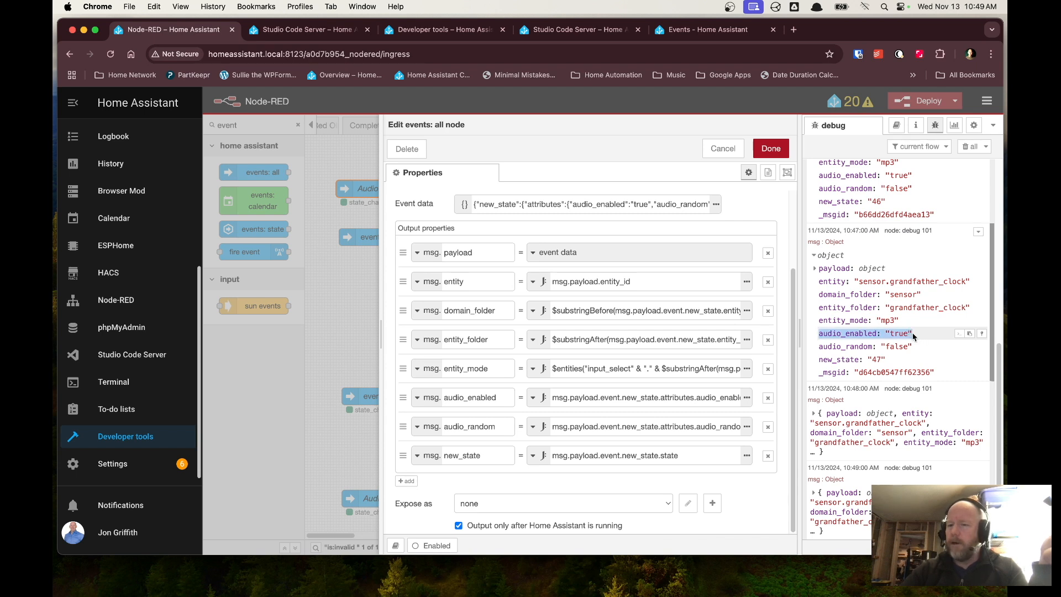
pyautogui.moveTo(819, 359); pyautogui.dragTo(893, 360)
pyautogui.click(894, 361)
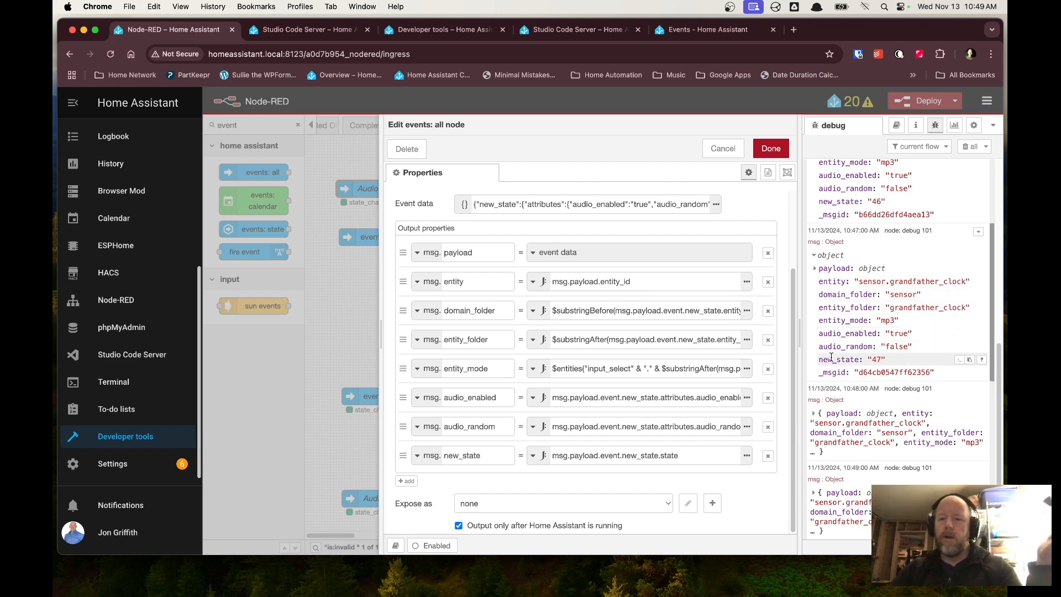
pyautogui.click(816, 269)
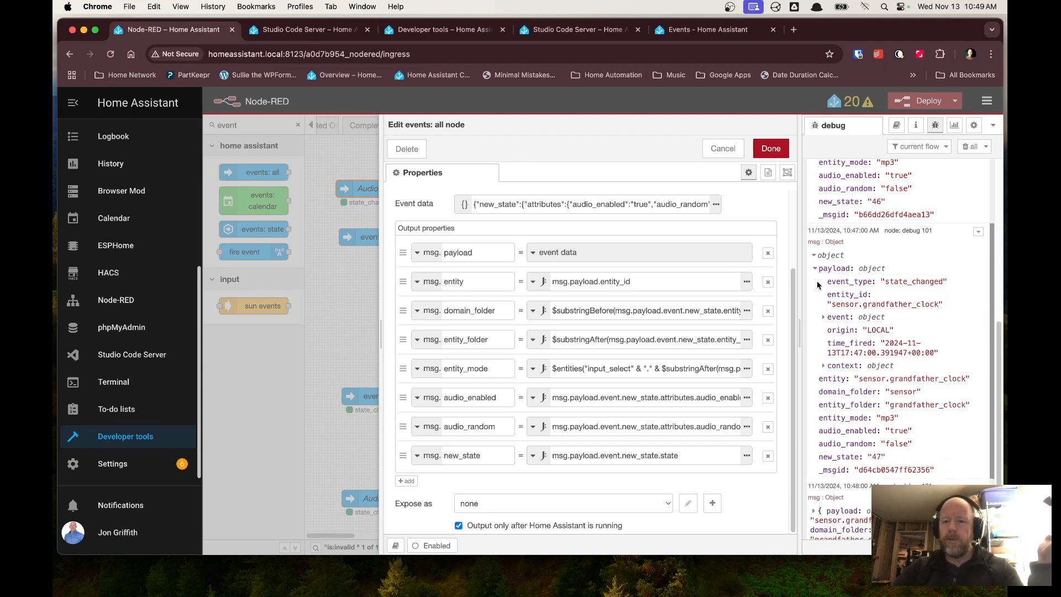
pyautogui.click(816, 269)
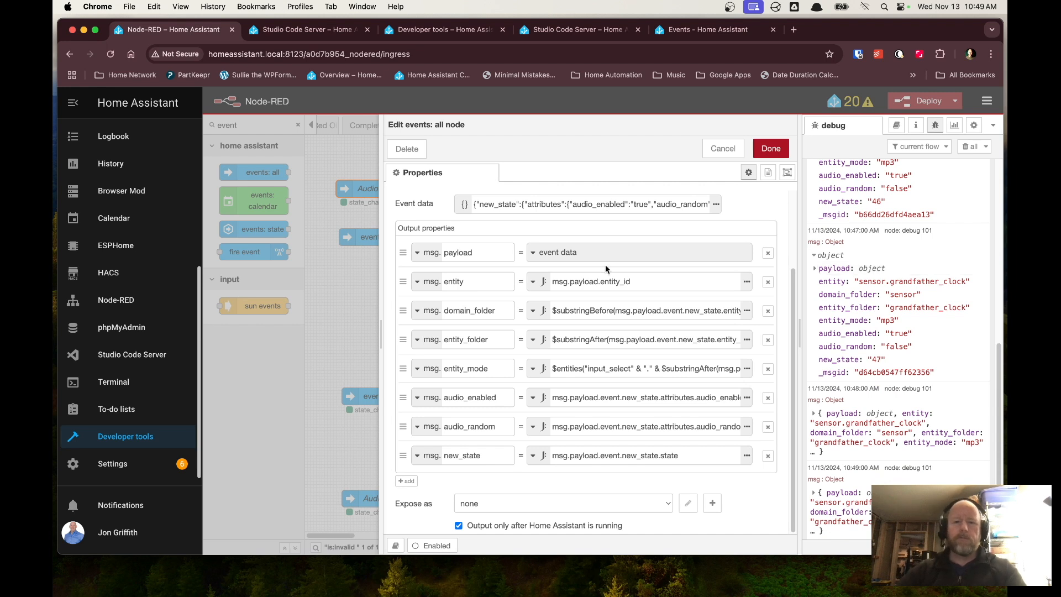
# Step: Compare the entity output property's msg.payload.entity_id expression with the expanded 10:47 payload and view its available value types
pyautogui.click(482, 281)
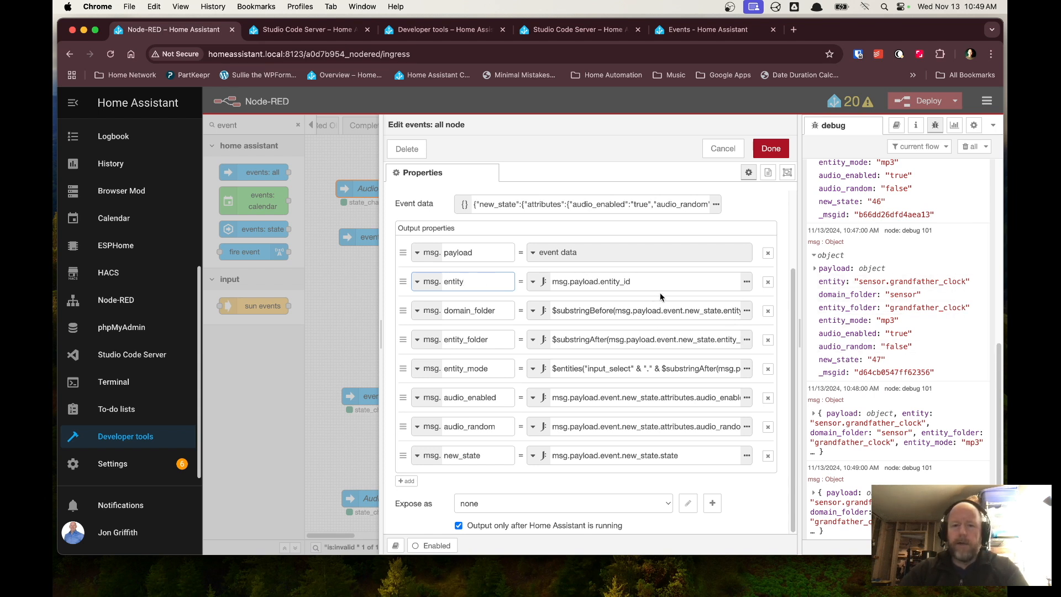
pyautogui.click(647, 281)
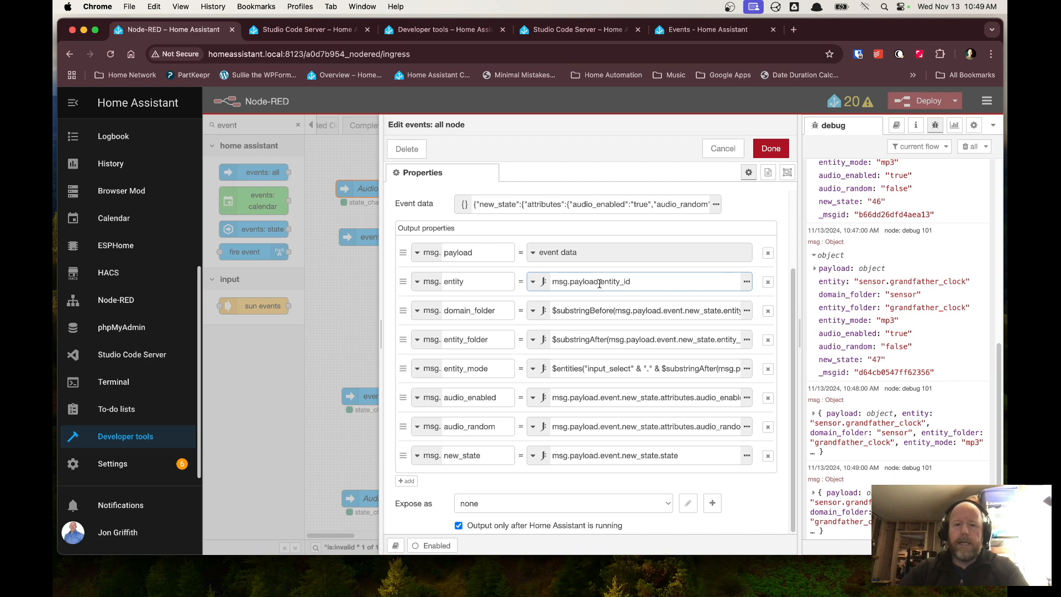
pyautogui.click(814, 269)
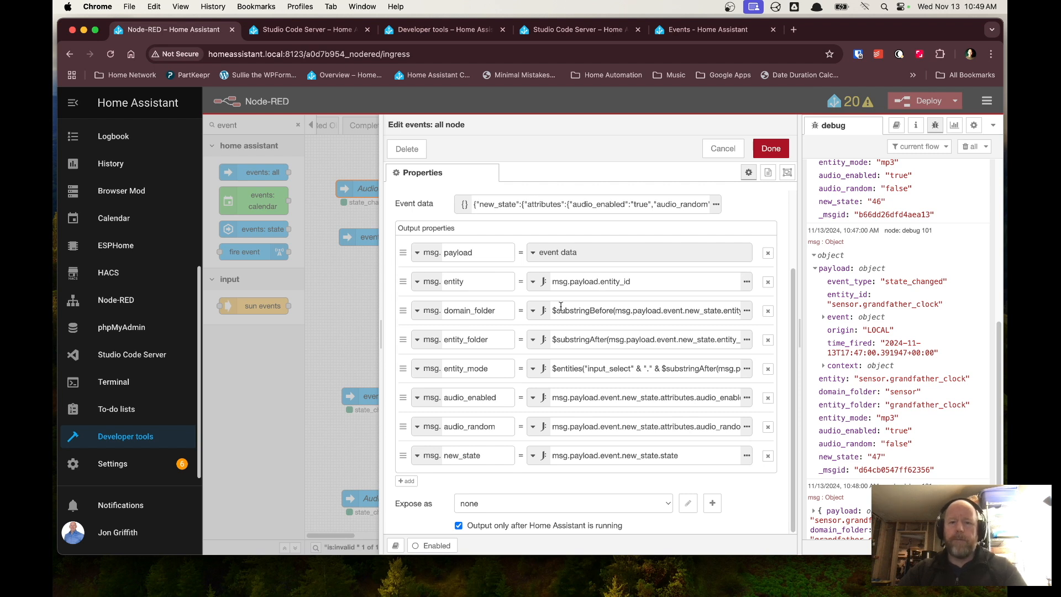
pyautogui.click(541, 281)
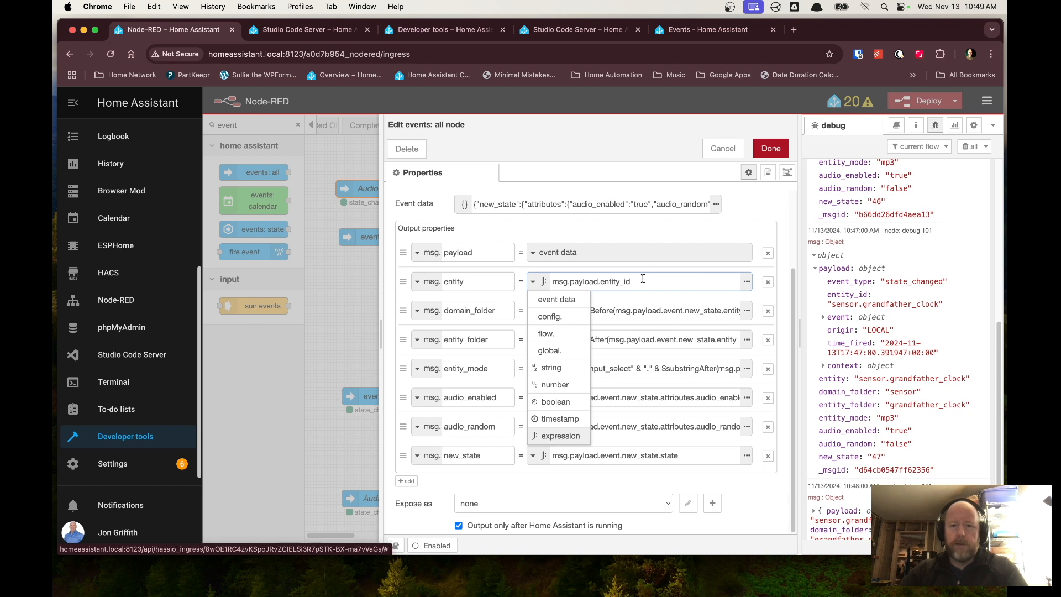
pyautogui.click(658, 231)
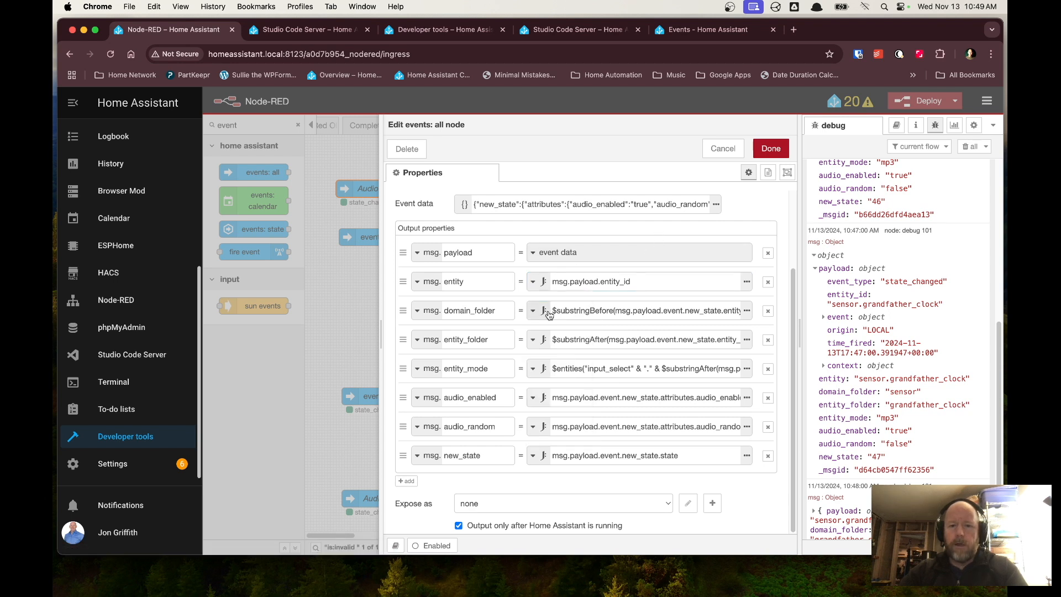
# Step: Open the domain_folder expression in a widened editor and trace its path to event.new_state.entity_id in the 10:47 debug message
pyautogui.click(746, 311)
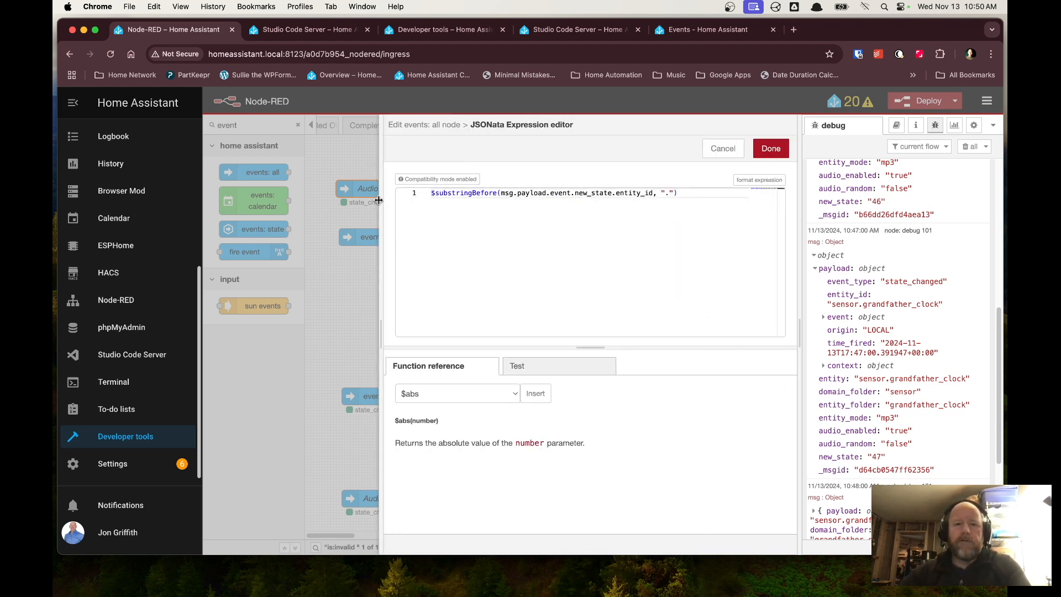
pyautogui.moveTo(381, 201); pyautogui.dragTo(275, 202)
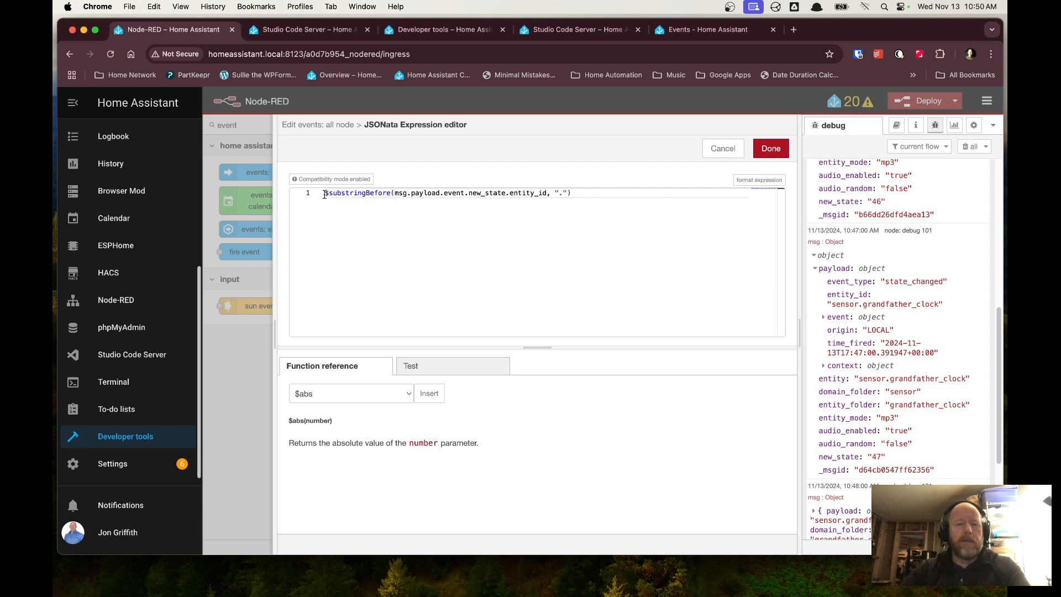
pyautogui.moveTo(394, 193)
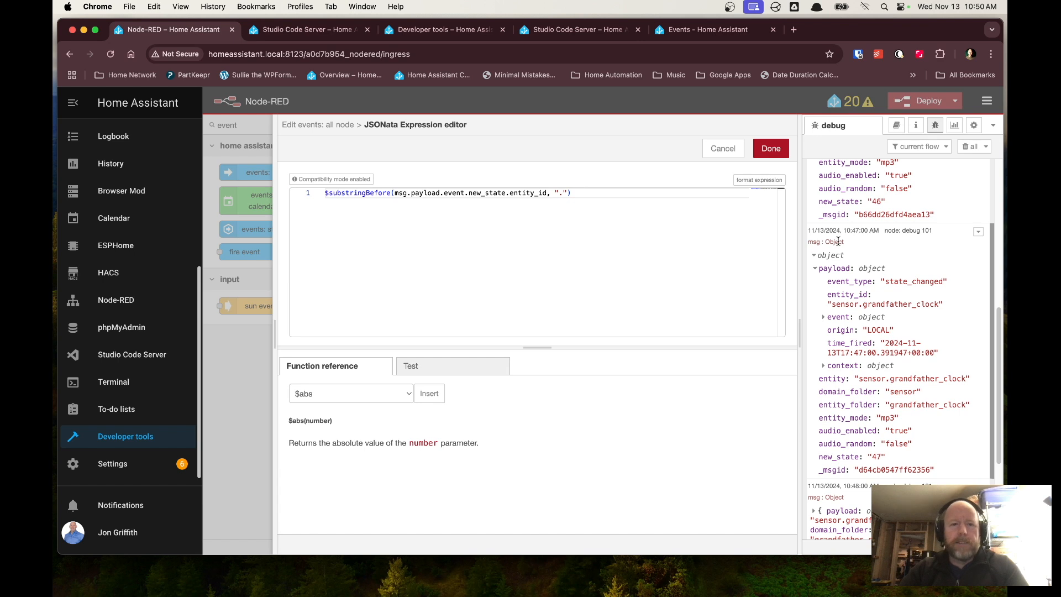
pyautogui.click(839, 318)
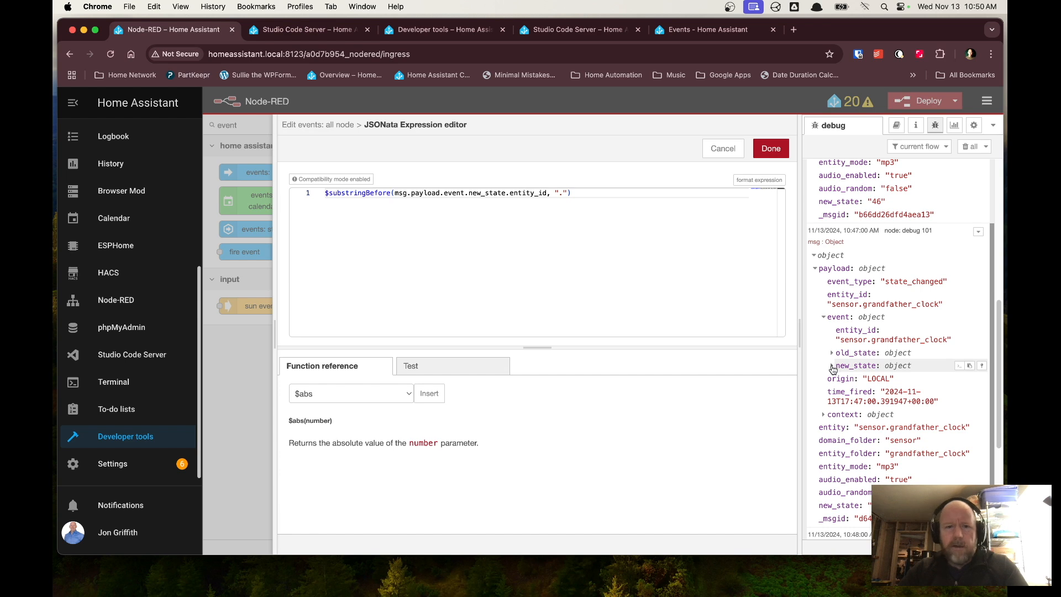
pyautogui.click(833, 367)
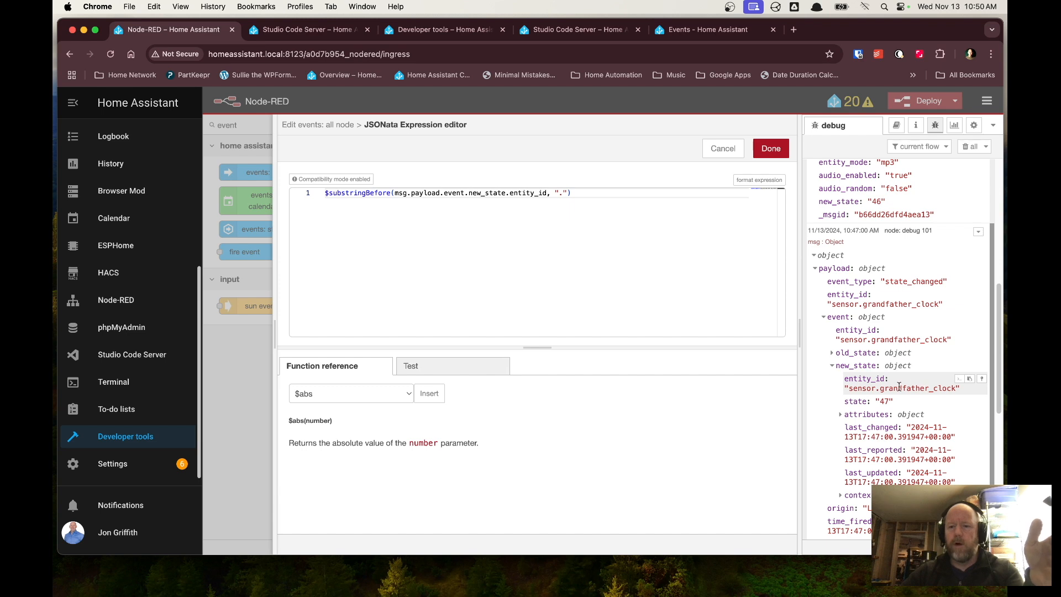
pyautogui.moveTo(874, 387); pyautogui.dragTo(851, 388)
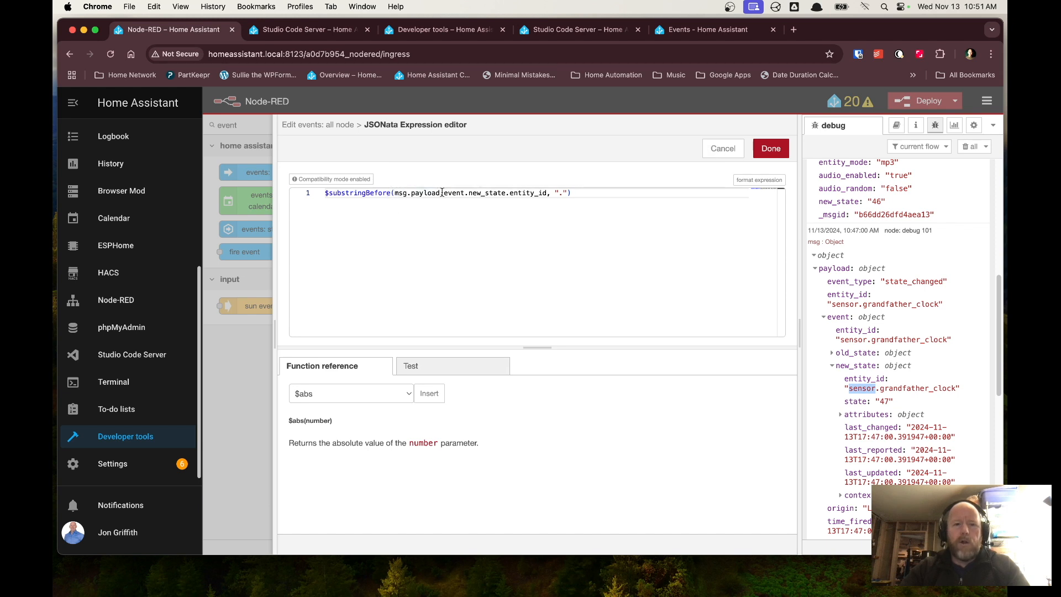
# Step: Examine the "." delimiter in the domain_folder $substringBefore expression and close the expression editor without changes
pyautogui.click(568, 195)
pyautogui.write('.')
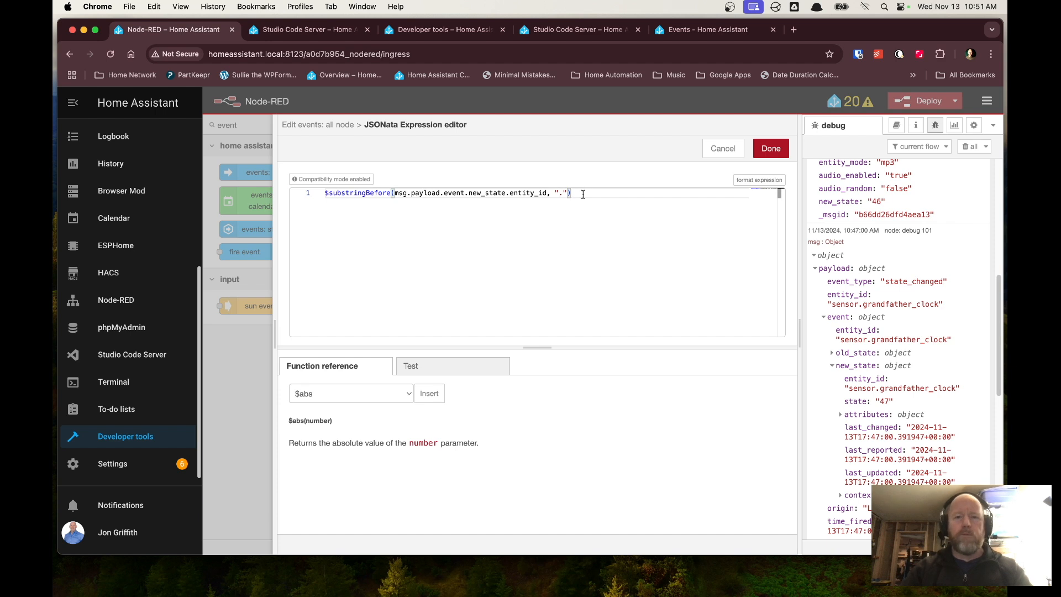
pyautogui.click(563, 193)
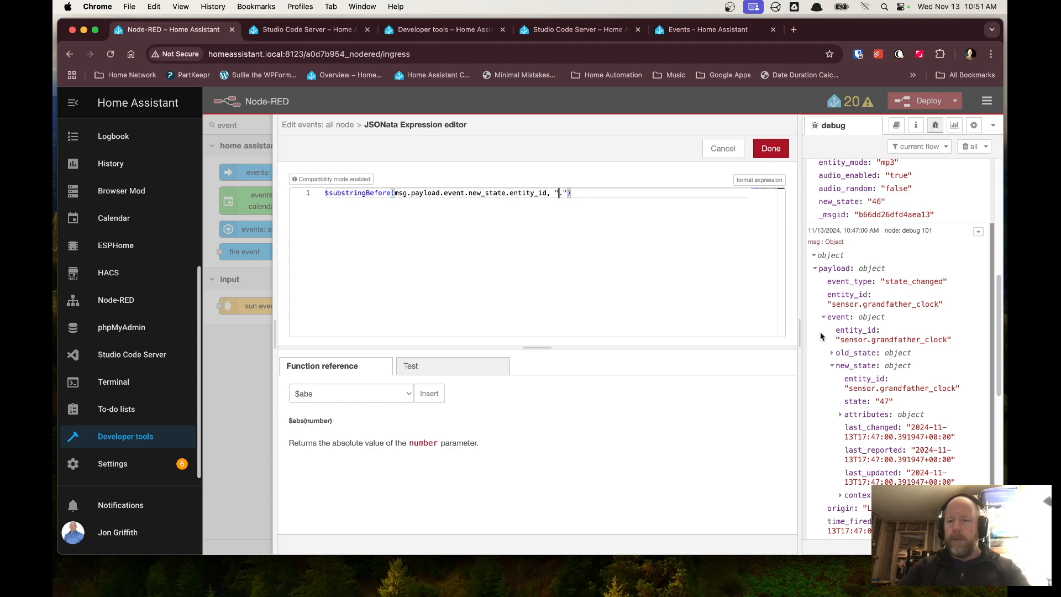
pyautogui.scroll(-3, 818, 321)
pyautogui.scroll(6, 814, 276)
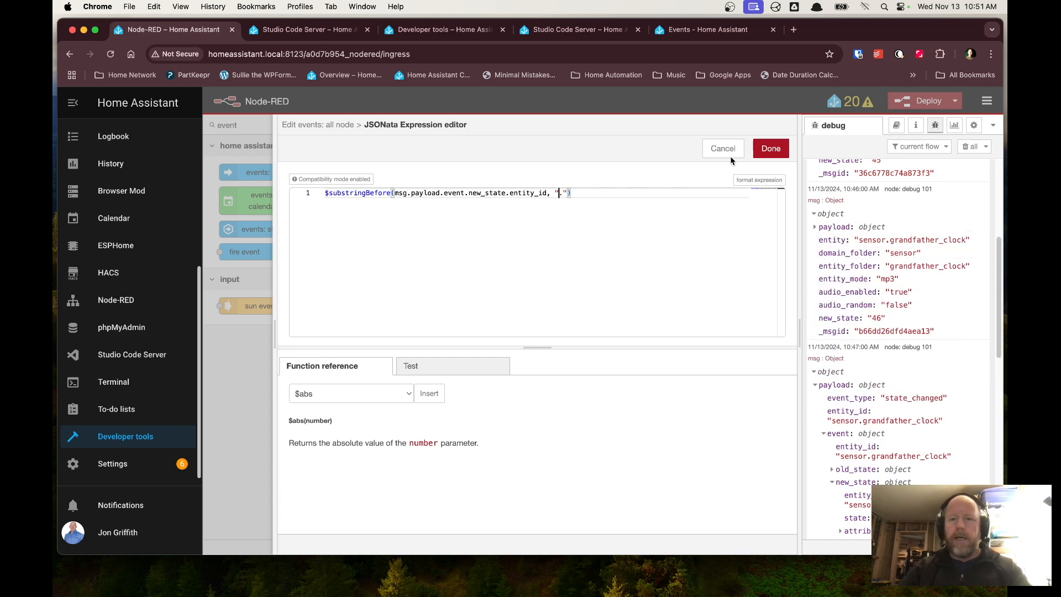
pyautogui.click(719, 148)
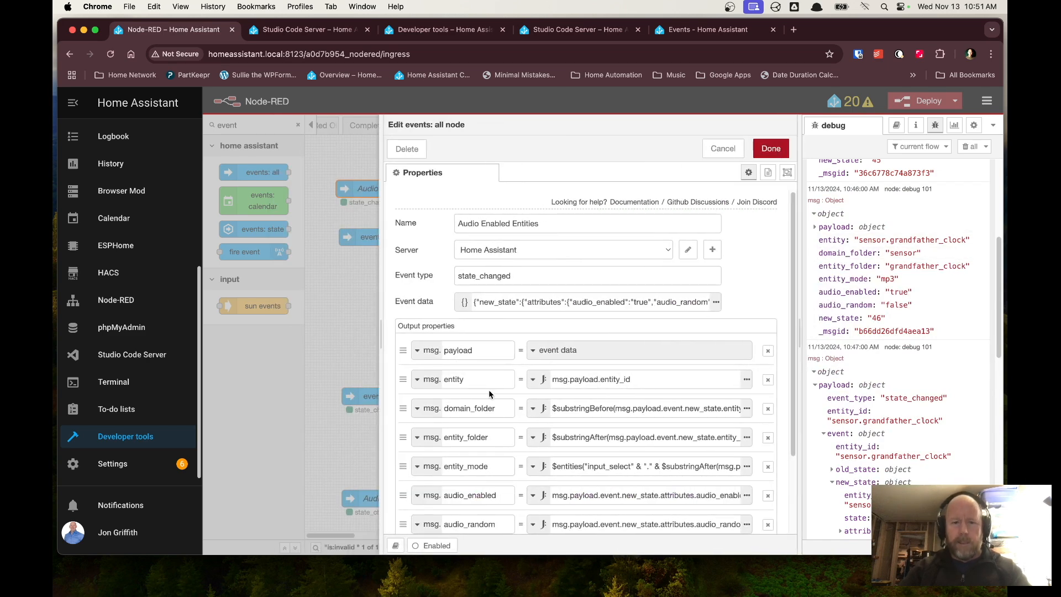
# Step: Open the entity_folder $substringAfter expression, compare it with the expanded 10:46 debug message payload, and close it without changes
pyautogui.scroll(-3, 488, 390)
pyautogui.click(492, 373)
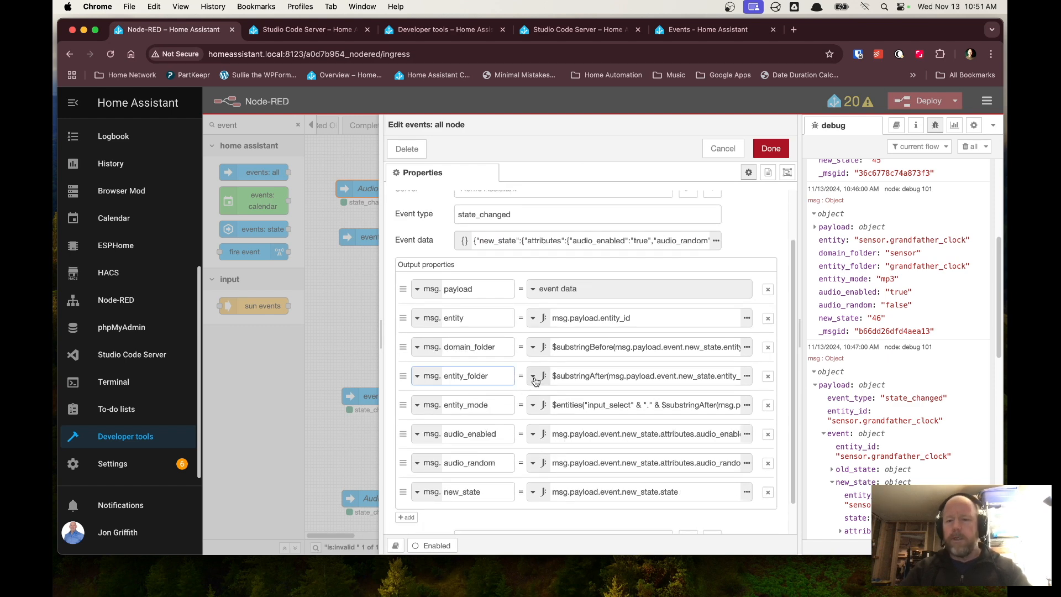
pyautogui.click(747, 376)
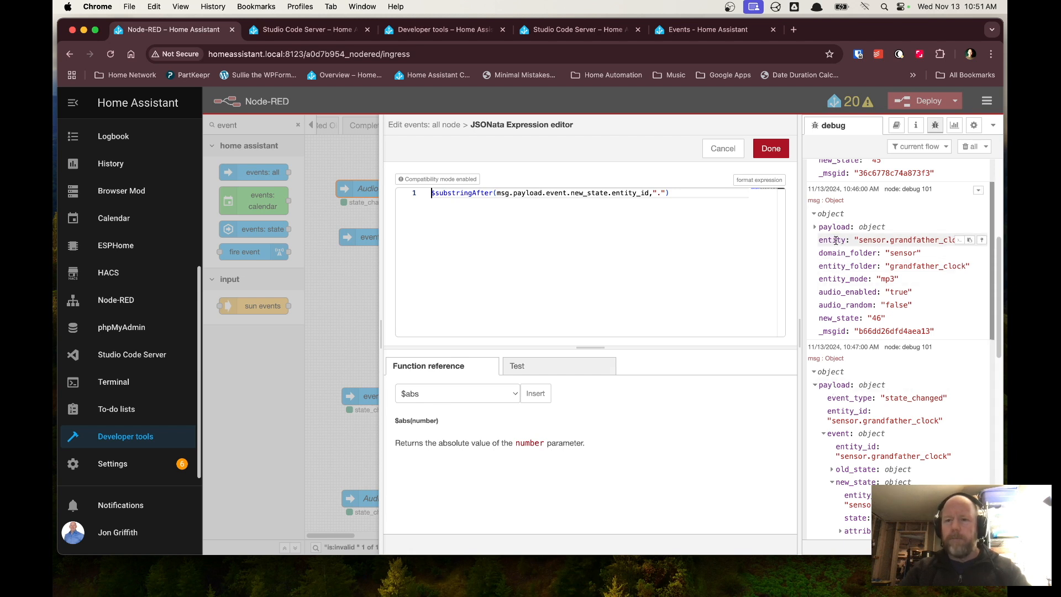
pyautogui.moveTo(819, 240); pyautogui.dragTo(851, 243)
pyautogui.click(856, 240)
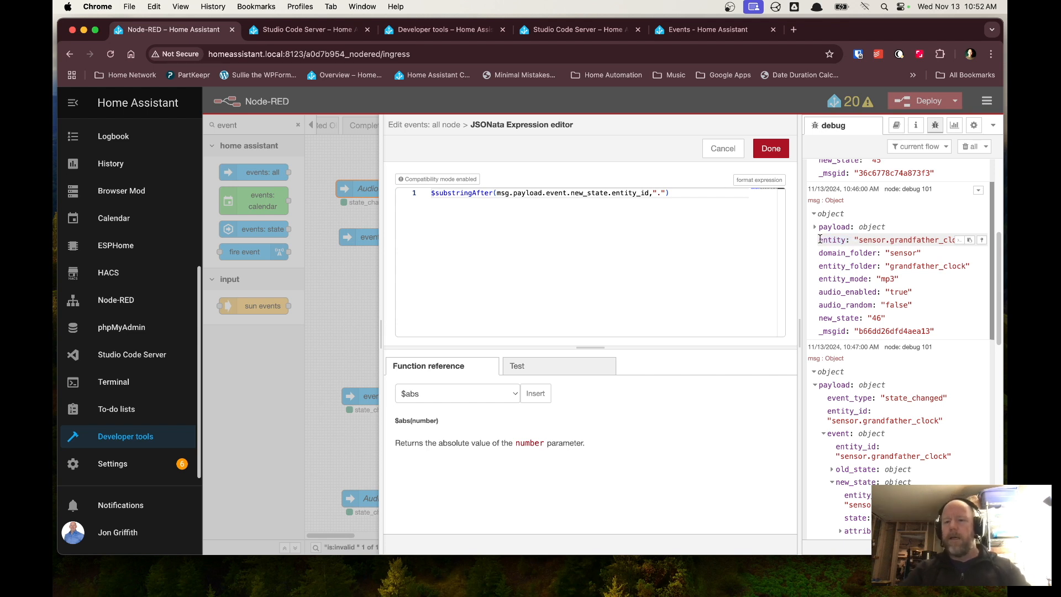
pyautogui.click(817, 227)
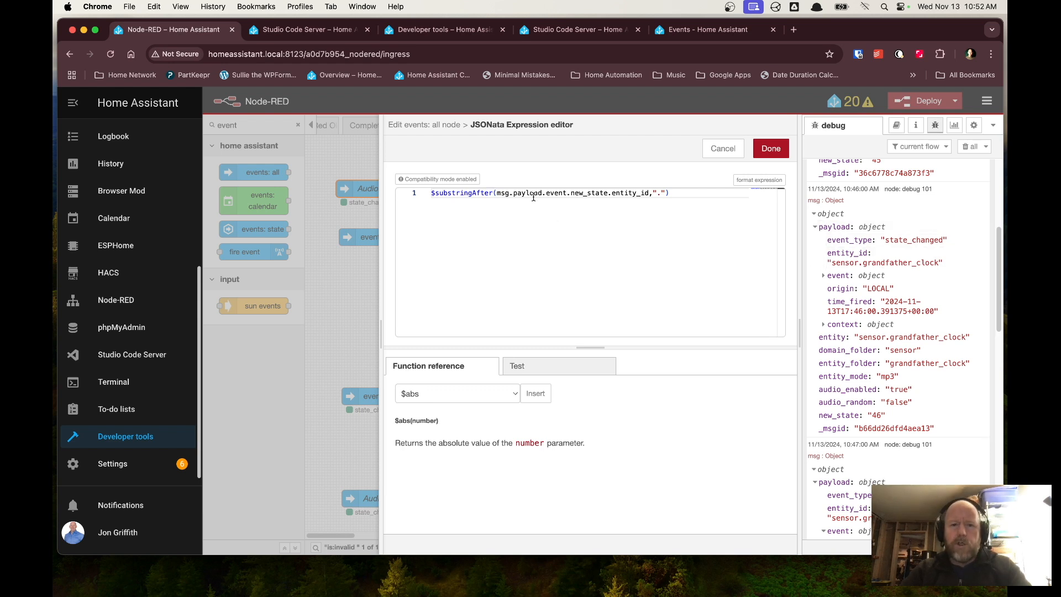
pyautogui.moveTo(546, 194)
pyautogui.mouseDown()
pyautogui.moveTo(635, 193)
pyautogui.moveTo(547, 193)
pyautogui.mouseUp()
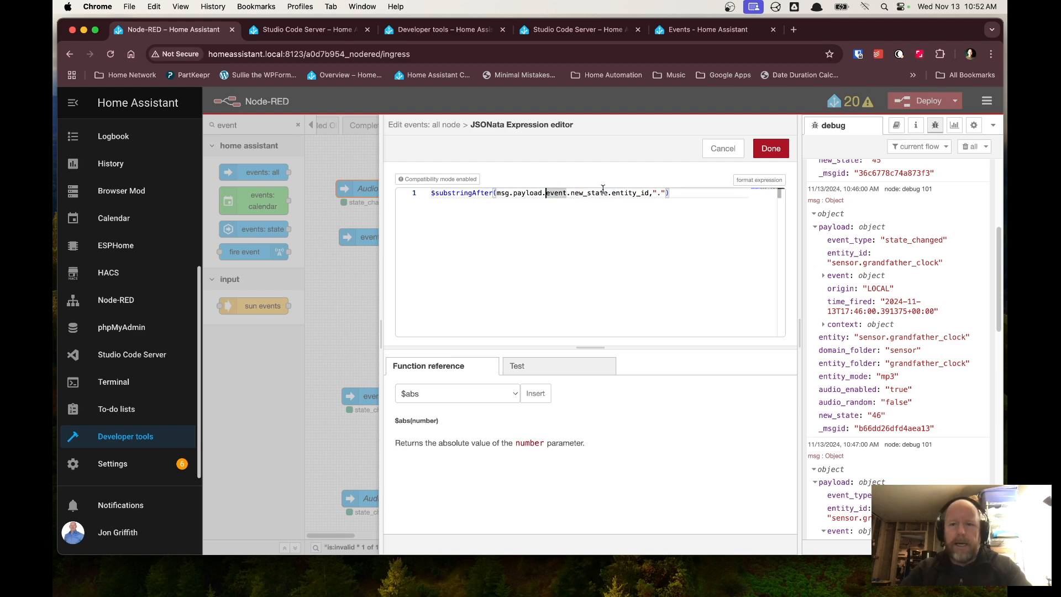
pyautogui.click(724, 148)
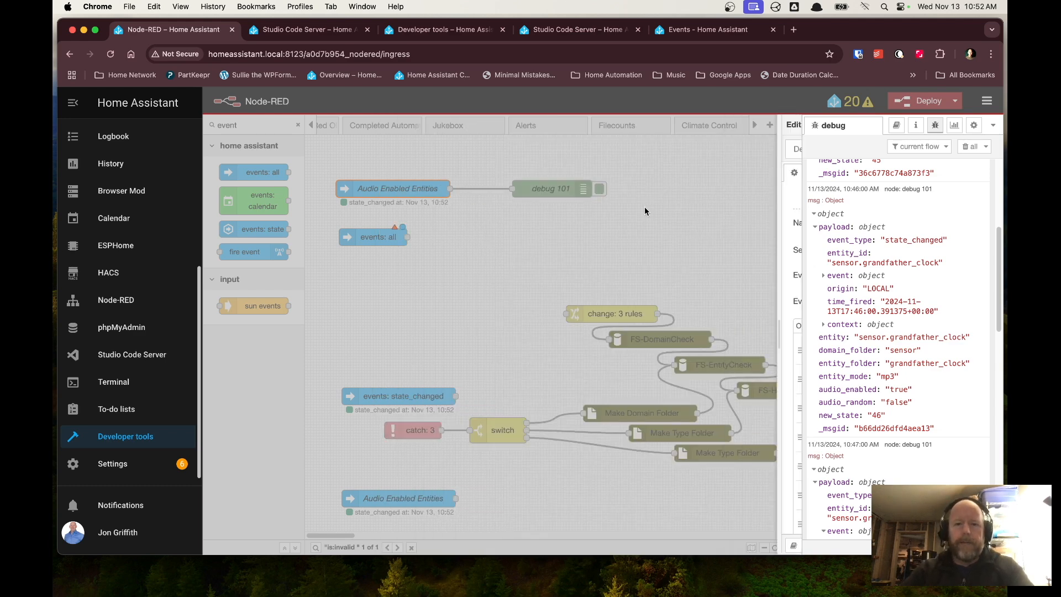
# Step: Open the JSONata expression of the entity_mode output property and widen the editor to show it in full
pyautogui.scroll(-3, 564, 397)
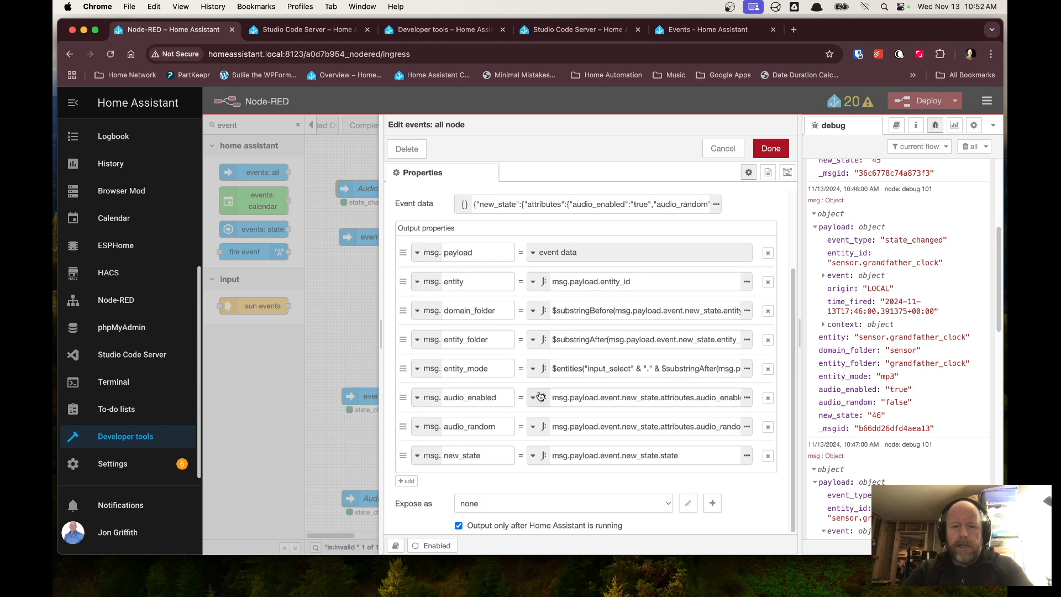
pyautogui.click(494, 366)
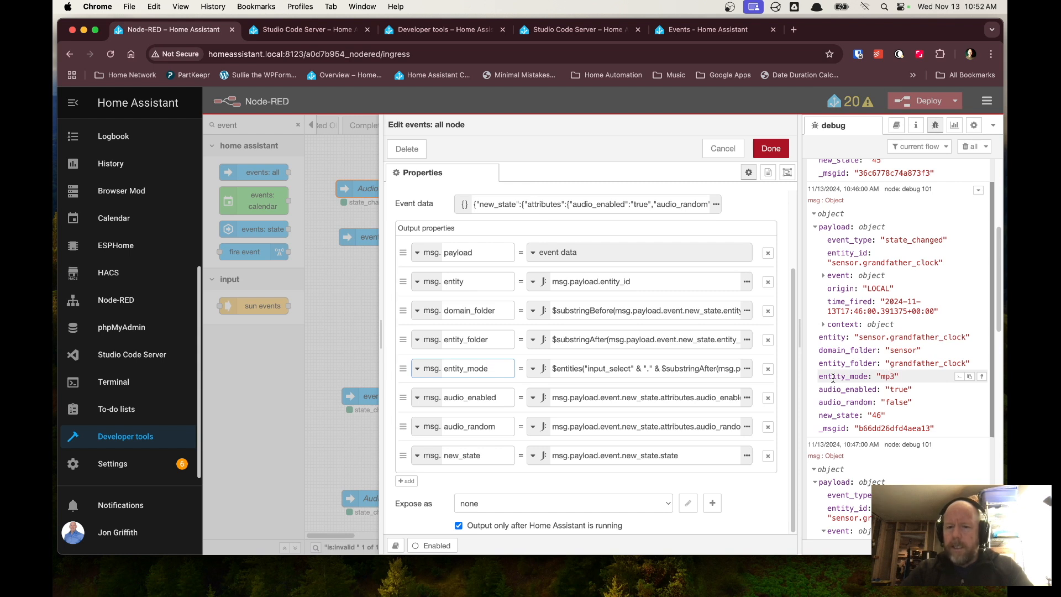
pyautogui.click(749, 370)
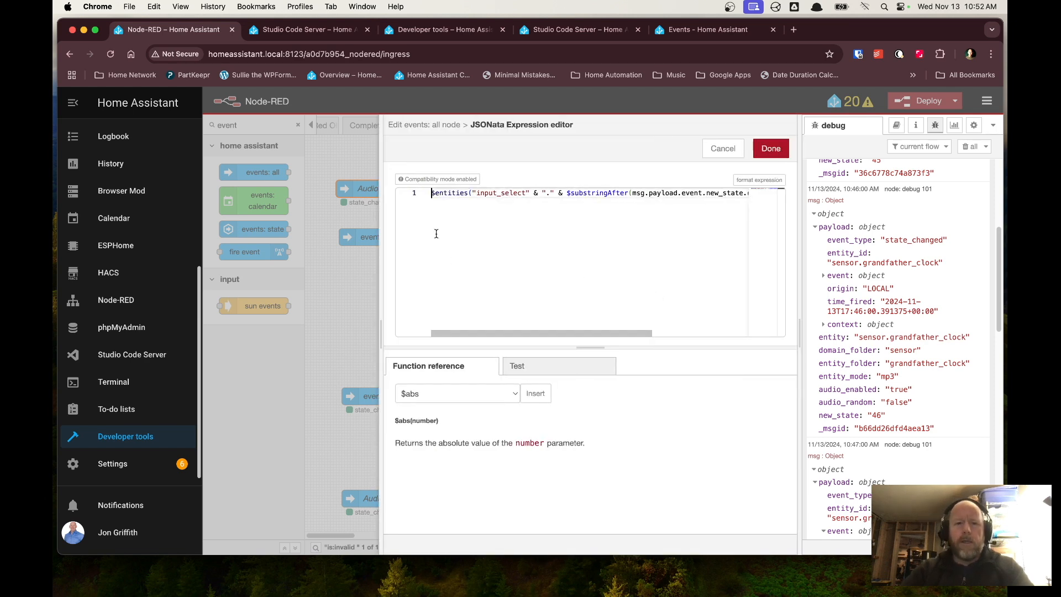
pyautogui.moveTo(382, 220); pyautogui.dragTo(220, 222)
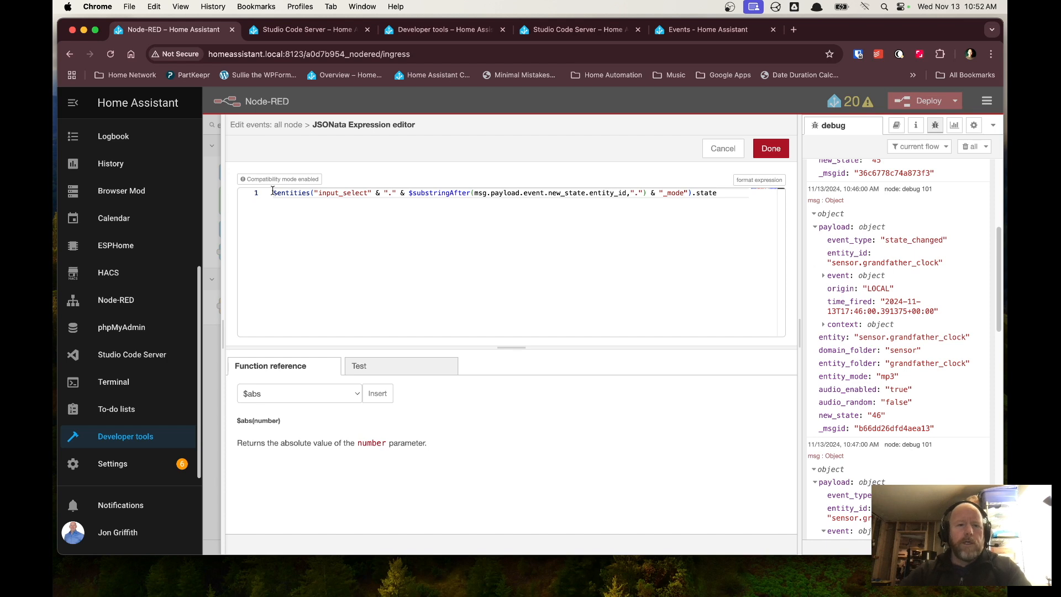
# Step: Examine how the entity_mode $entities lookup combines "input_select", $substringAfter and "_mode", and return to the node's output properties
pyautogui.moveTo(272, 191); pyautogui.dragTo(314, 194)
pyautogui.click(320, 195)
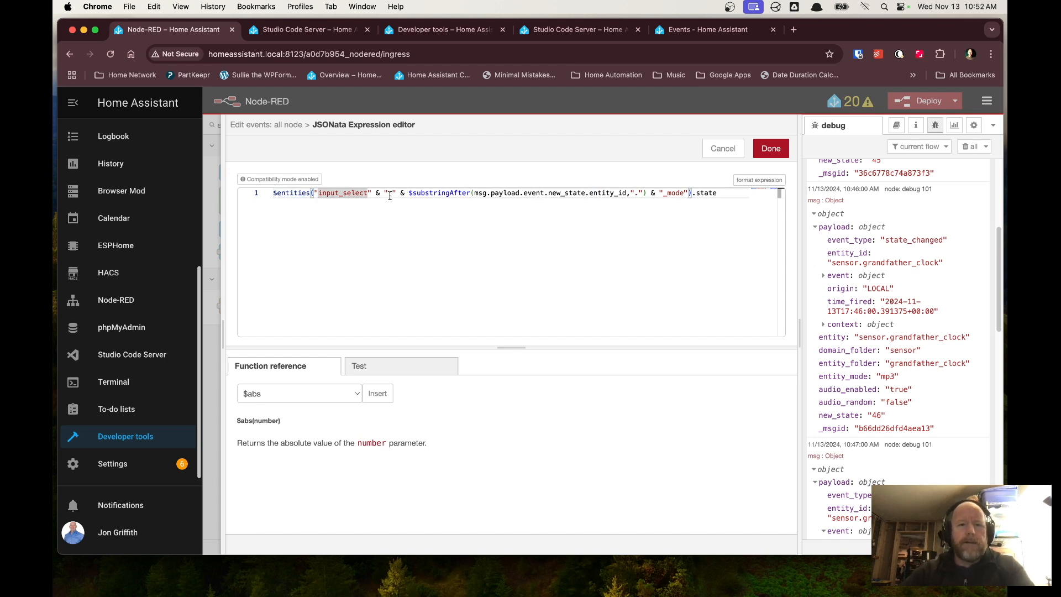
pyautogui.click(297, 211)
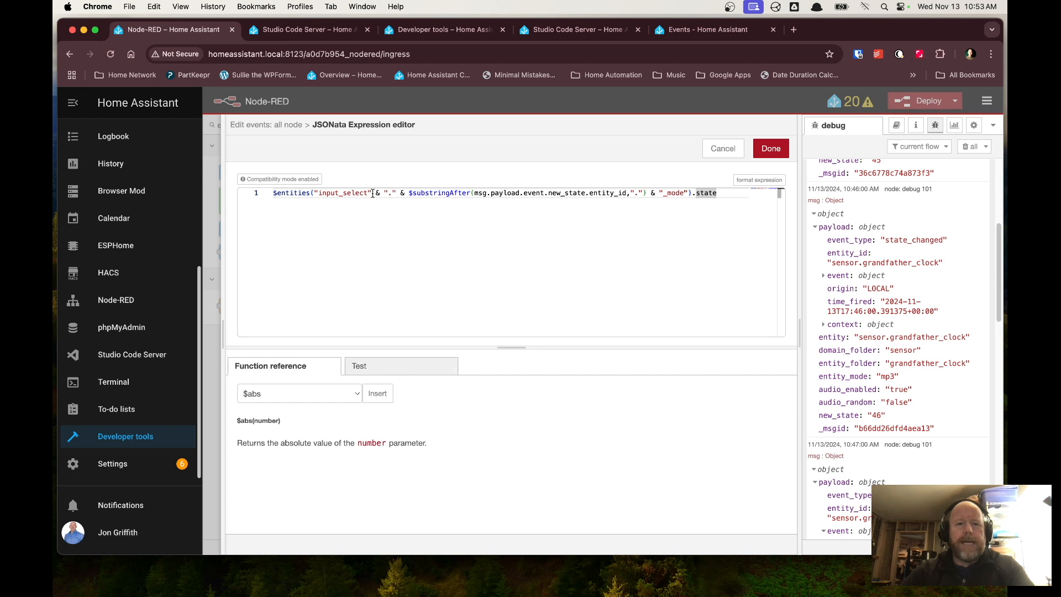
pyautogui.click(410, 193)
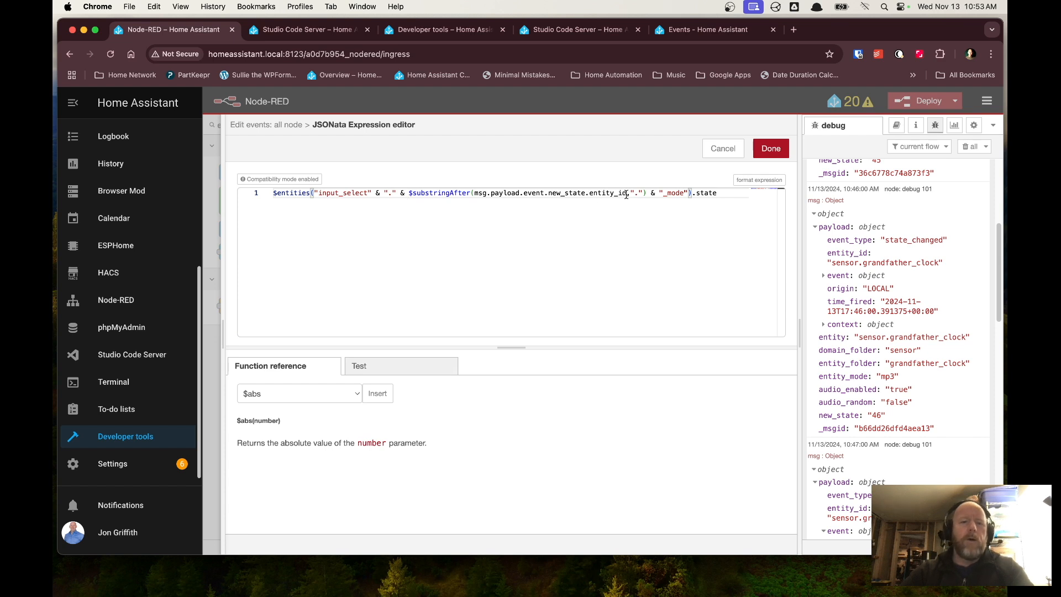
pyautogui.doubleClick(318, 193)
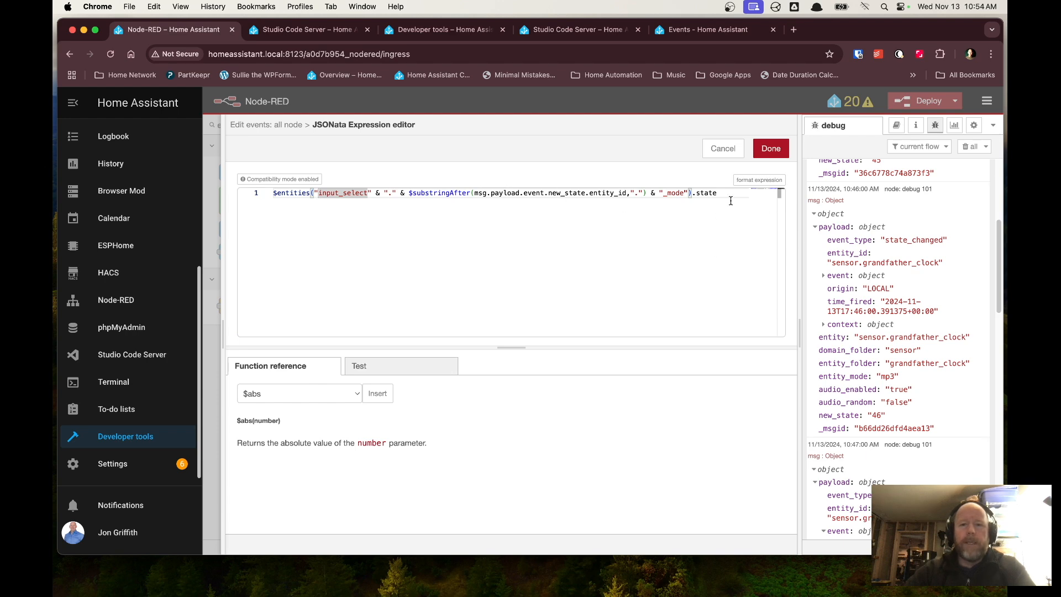
pyautogui.click(771, 148)
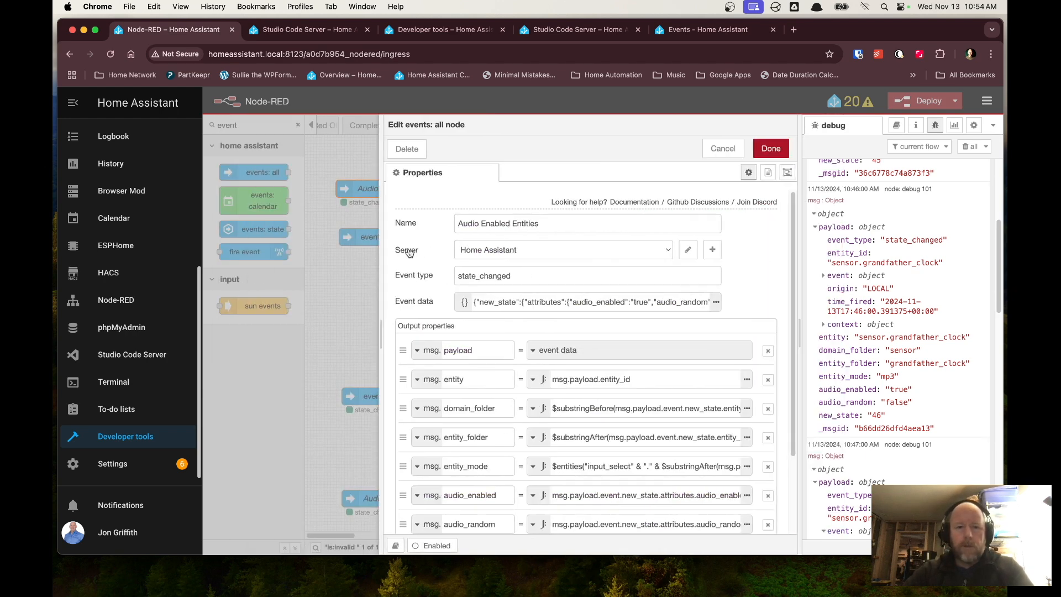
pyautogui.scroll(-4, 504, 356)
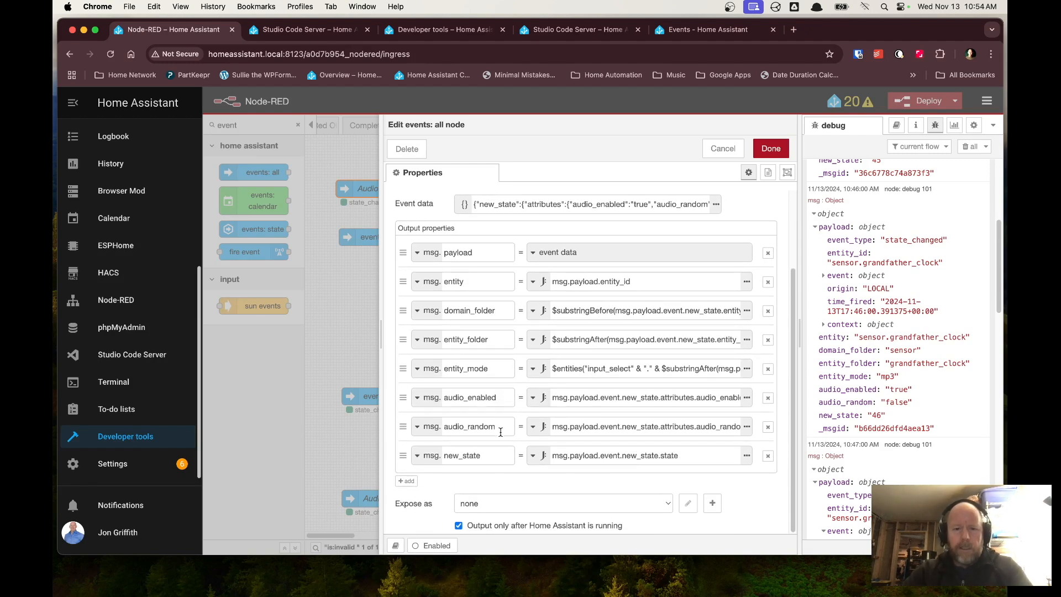
# Step: Expand the 10:54 debug message and compare its new_state value with the msg.payload.event.new_state.state expression of the new_state output property
pyautogui.click(497, 457)
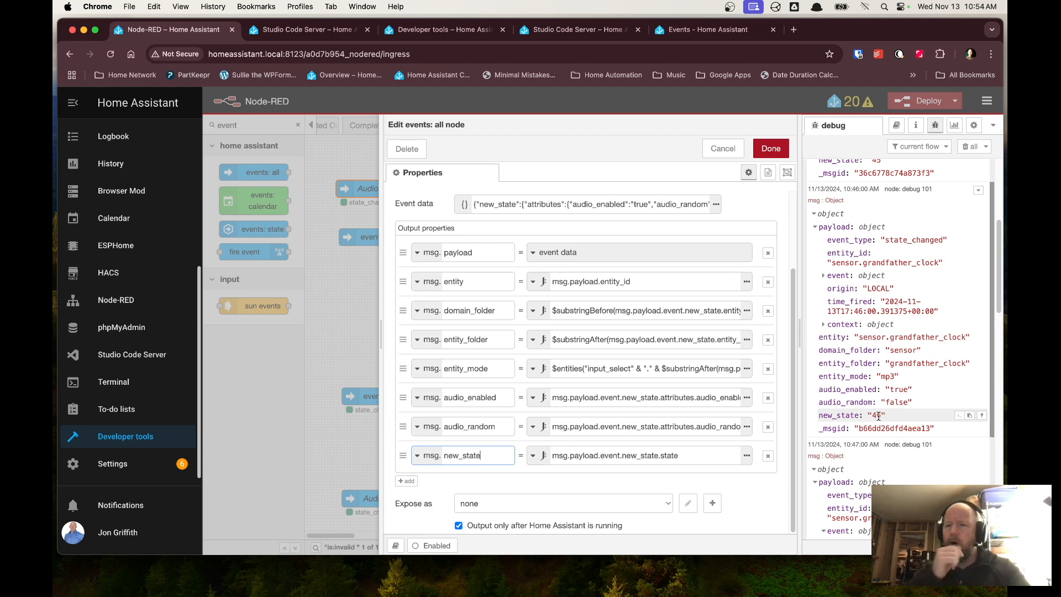
pyautogui.scroll(-10, 879, 415)
pyautogui.scroll(-3, 879, 417)
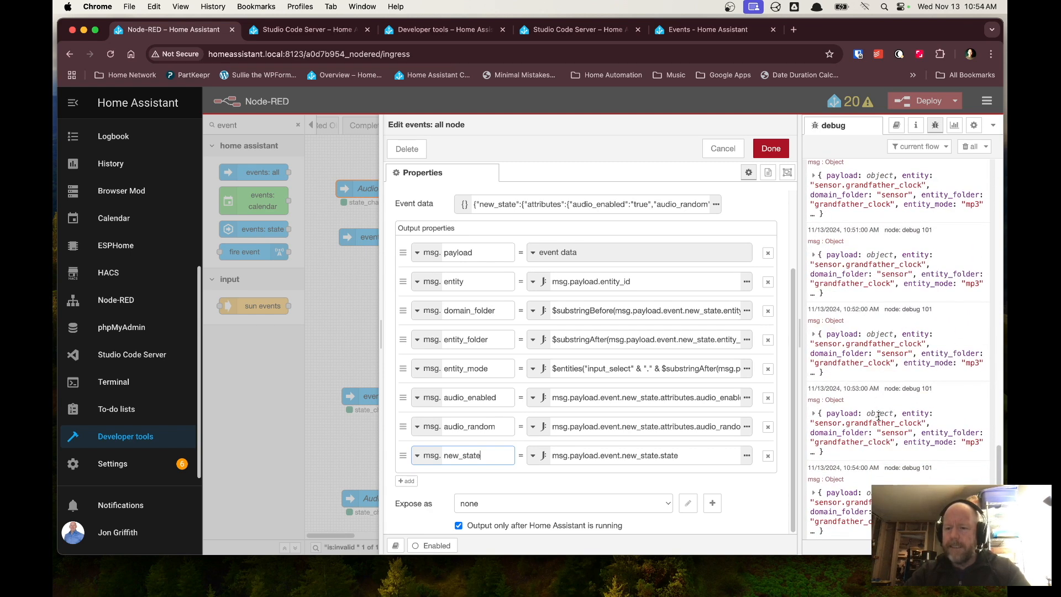
pyautogui.click(816, 493)
pyautogui.click(816, 493)
pyautogui.scroll(-2, 846, 497)
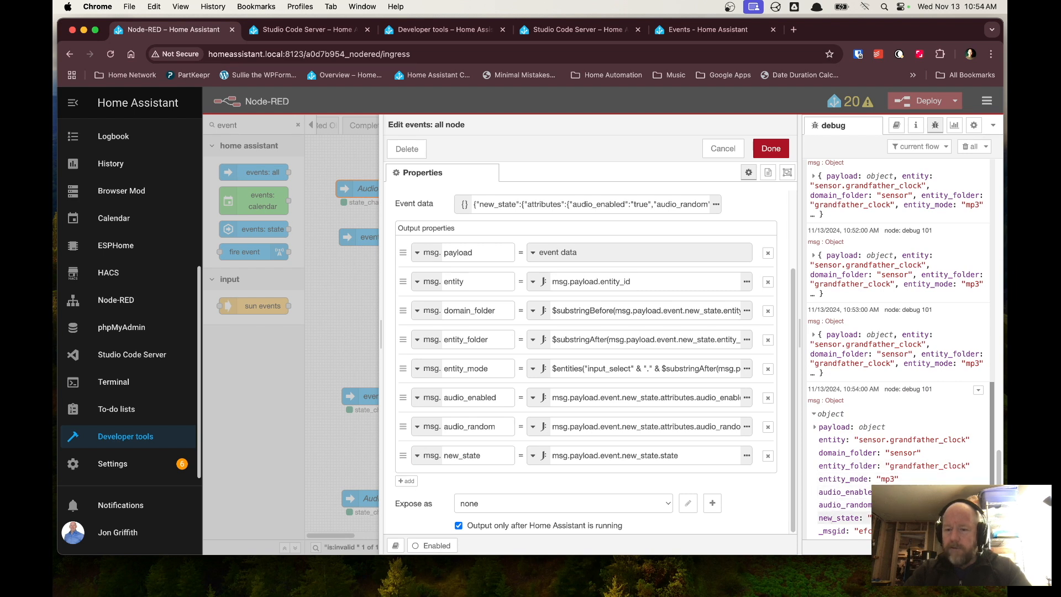
pyautogui.click(718, 453)
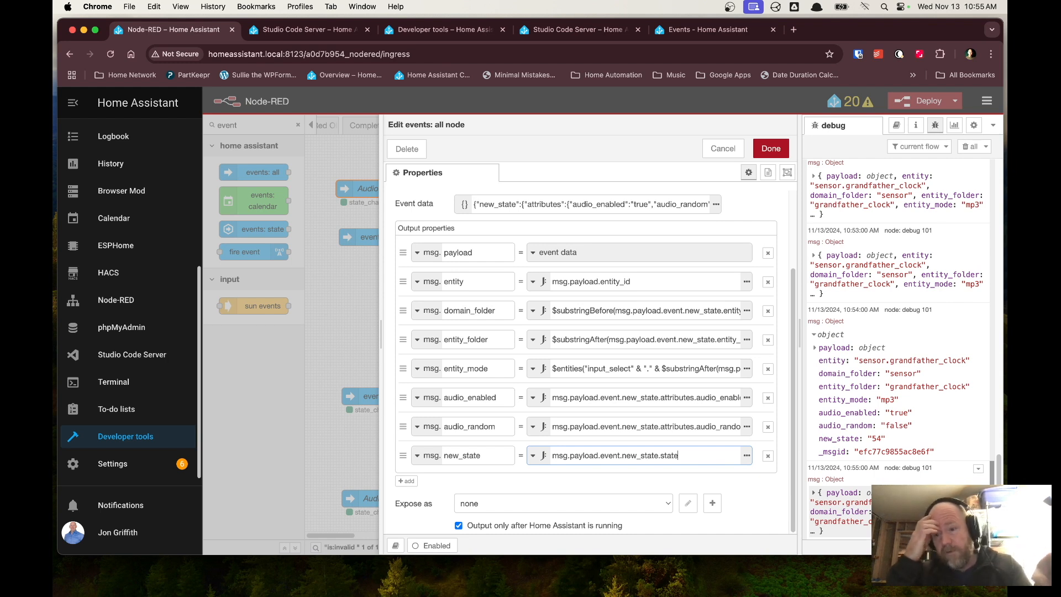
pyautogui.click(871, 438)
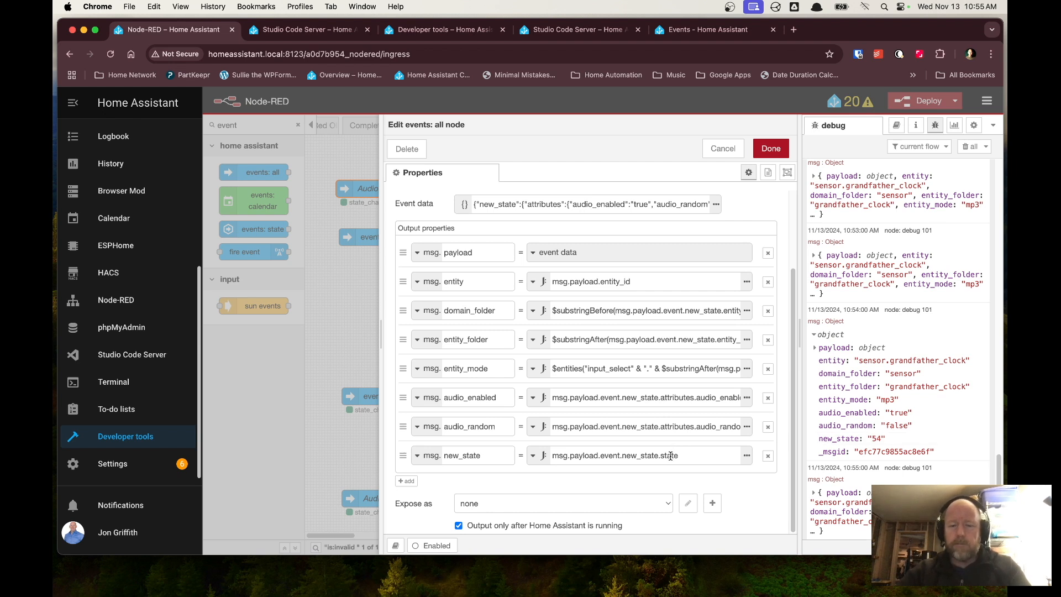
pyautogui.click(695, 454)
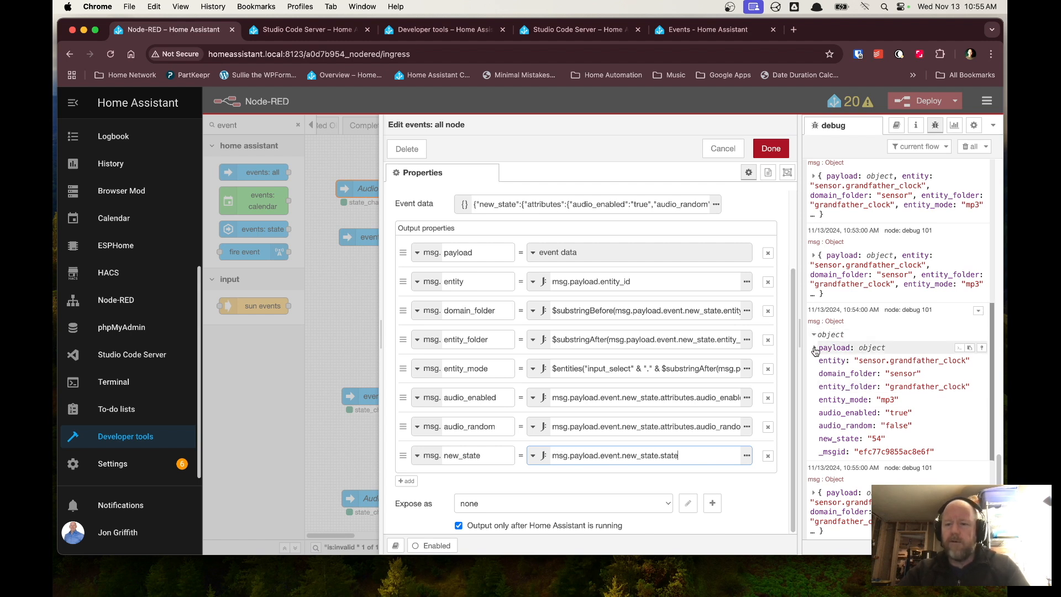
# Step: Trace the path payload, event, new_state, state in the 10:54 debug message and close the events: all node editor
pyautogui.click(837, 350)
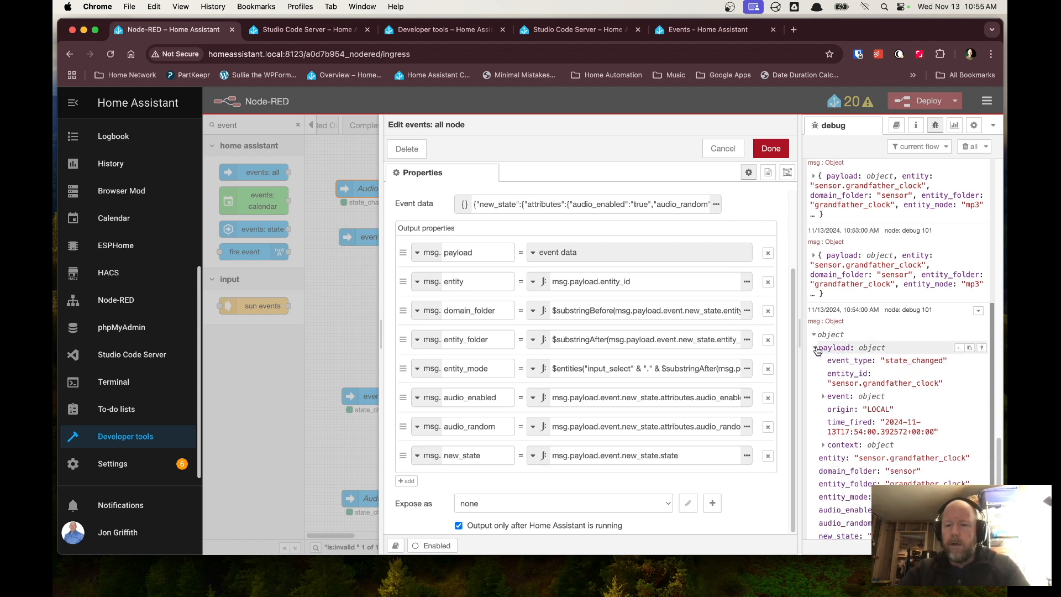
pyautogui.click(822, 396)
pyautogui.click(836, 444)
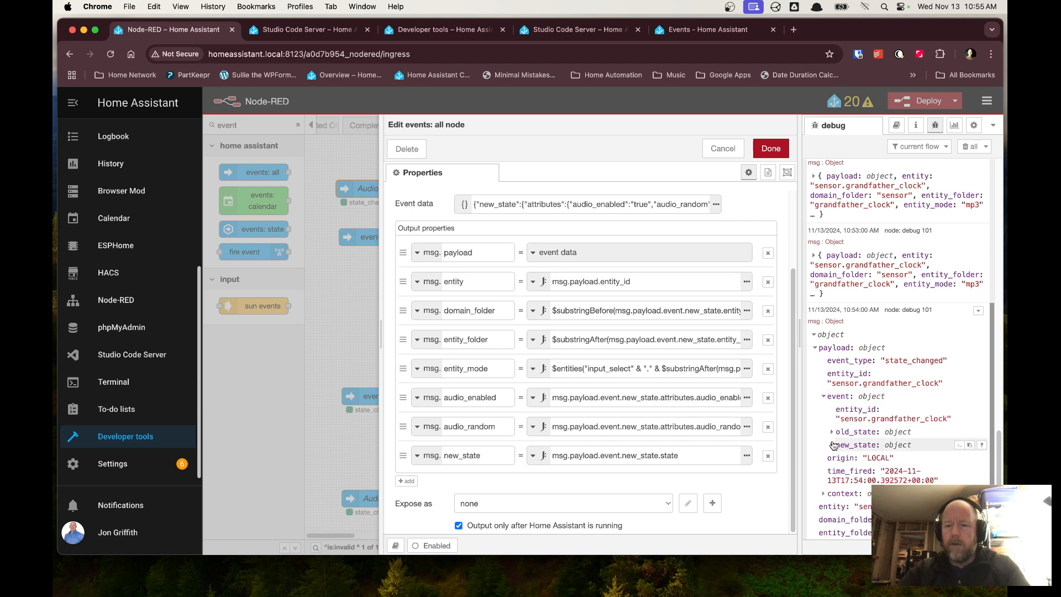
pyautogui.scroll(-3, 837, 442)
pyautogui.scroll(-1, 837, 442)
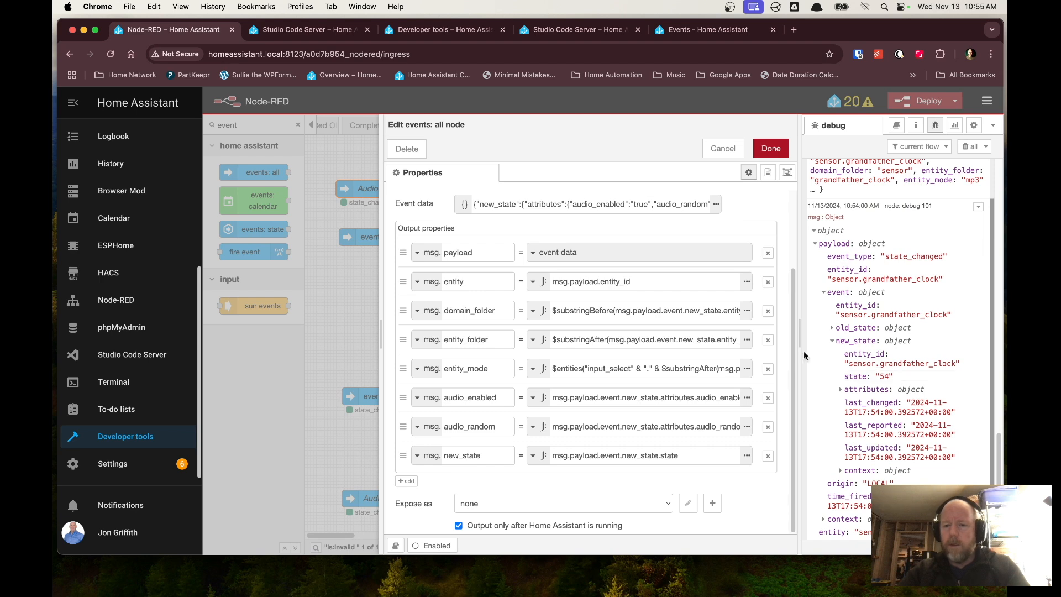
pyautogui.click(770, 149)
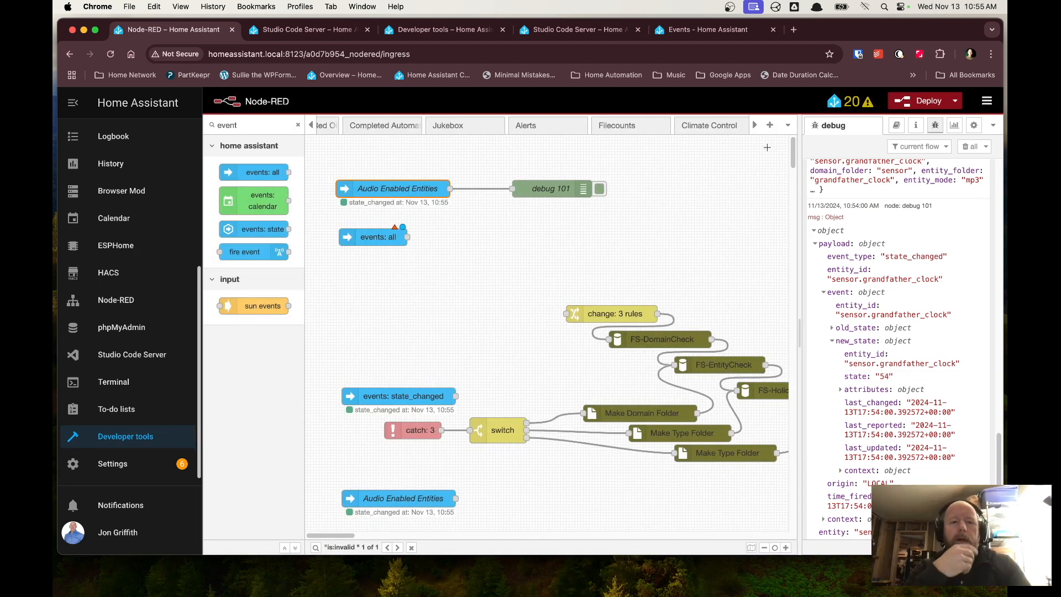
# Step: Reopen the Audio Enabled Entities node, review its event data filter and output properties, and close it
pyautogui.doubleClick(368, 191)
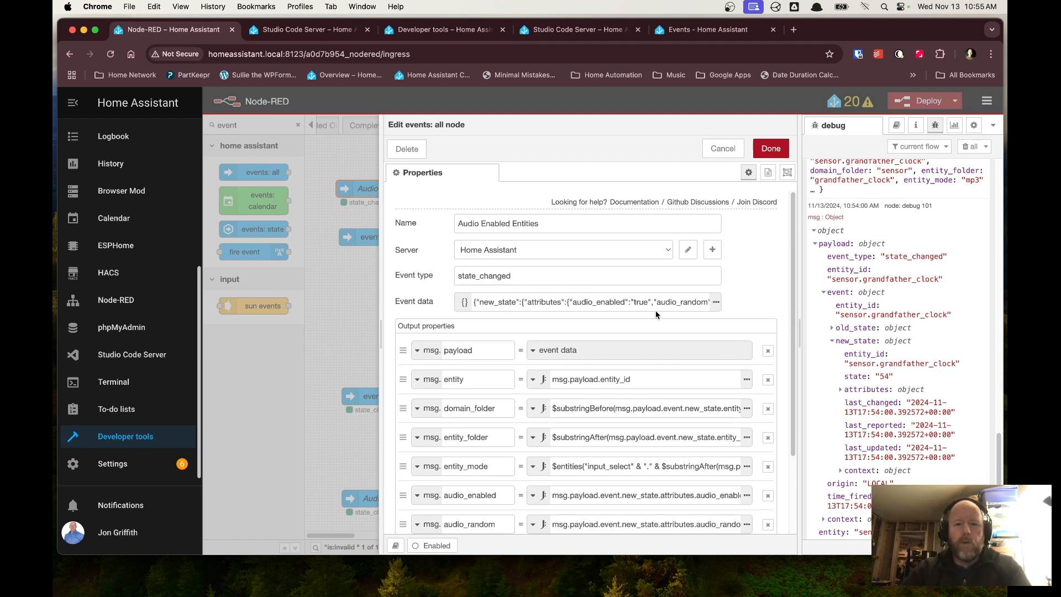
pyautogui.scroll(-5, 745, 298)
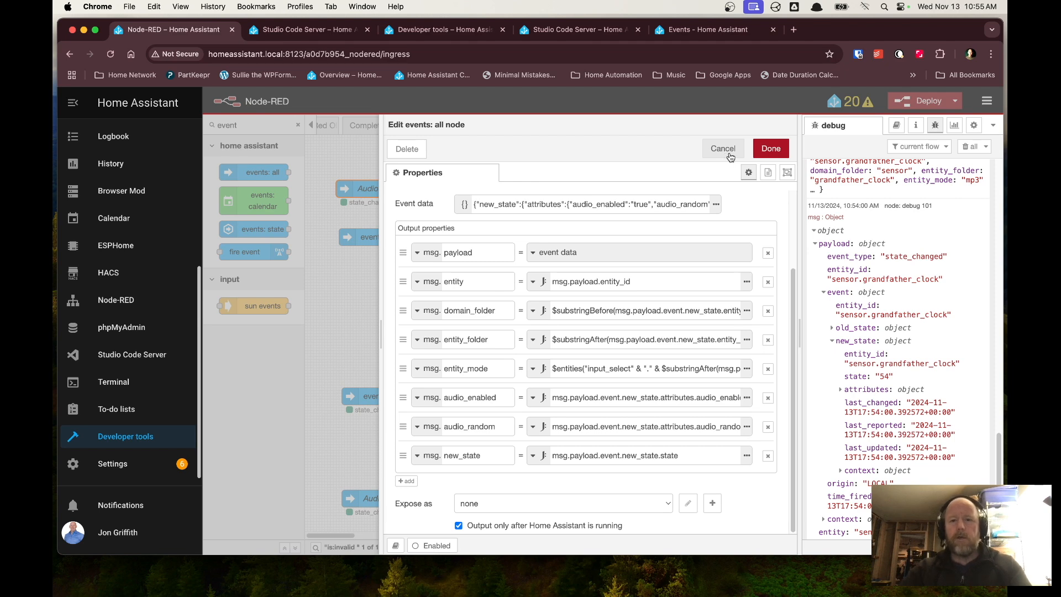
pyautogui.click(765, 148)
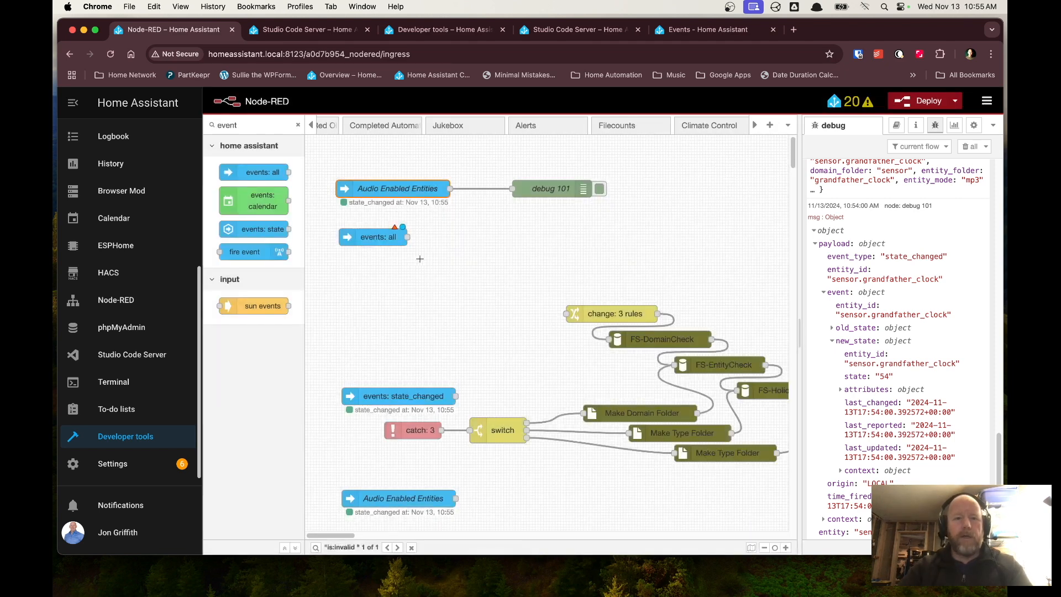
# Step: Add a change node below debug 101 and wire the Audio Enabled Entities output to it
pyautogui.doubleClick(267, 119)
pyautogui.write('change')
pyautogui.moveTo(267, 225); pyautogui.dragTo(511, 225)
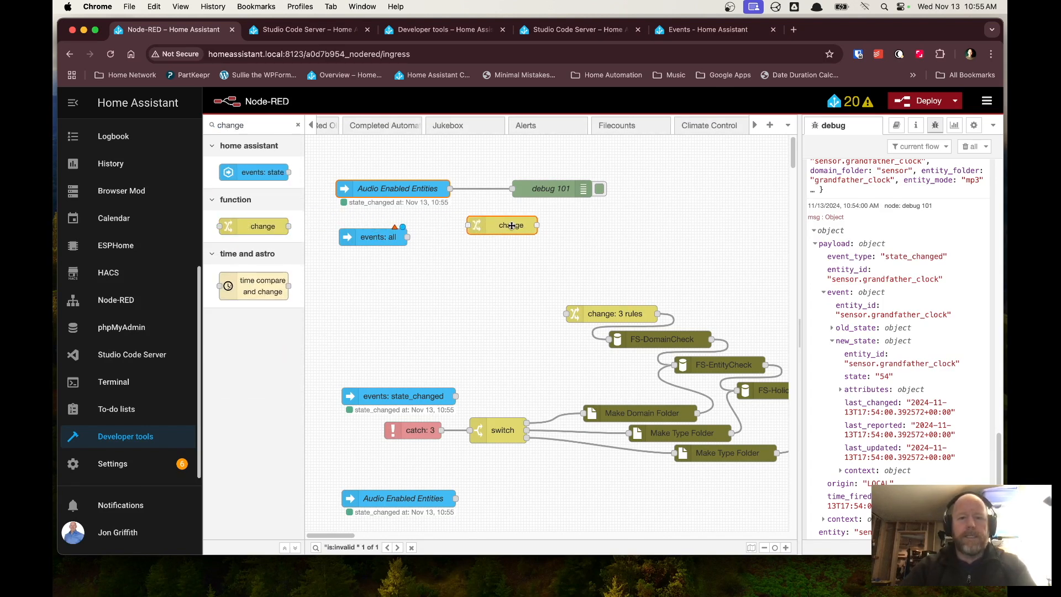
pyautogui.moveTo(450, 189); pyautogui.dragTo(511, 227)
# Step: Look over the list of custom output properties in the Audio Enabled Entities node and close its editor
pyautogui.doubleClick(423, 191)
pyautogui.scroll(-3, 647, 512)
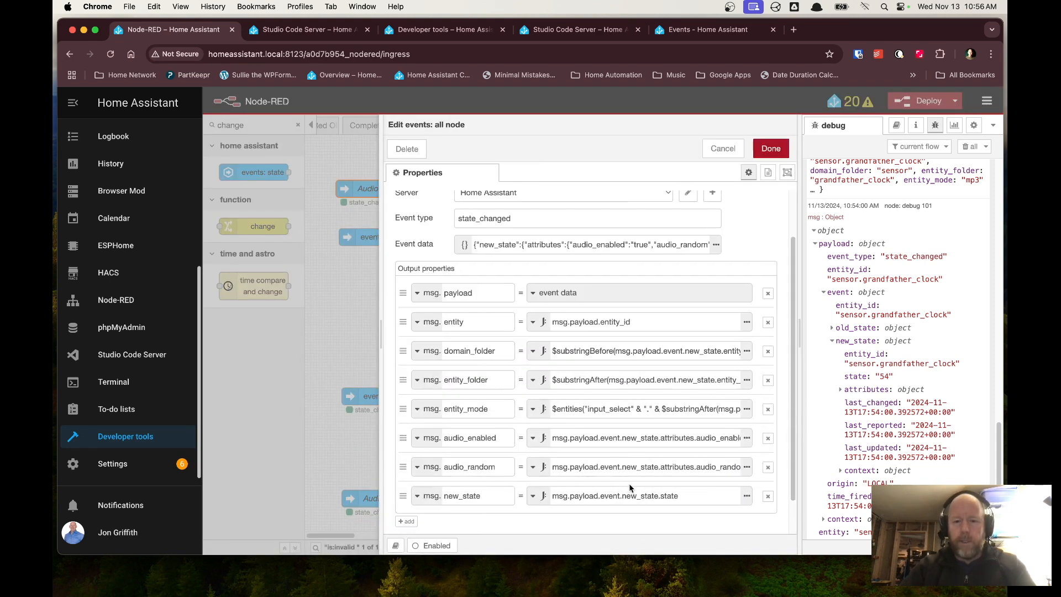
pyautogui.click(771, 148)
pyautogui.doubleClick(547, 227)
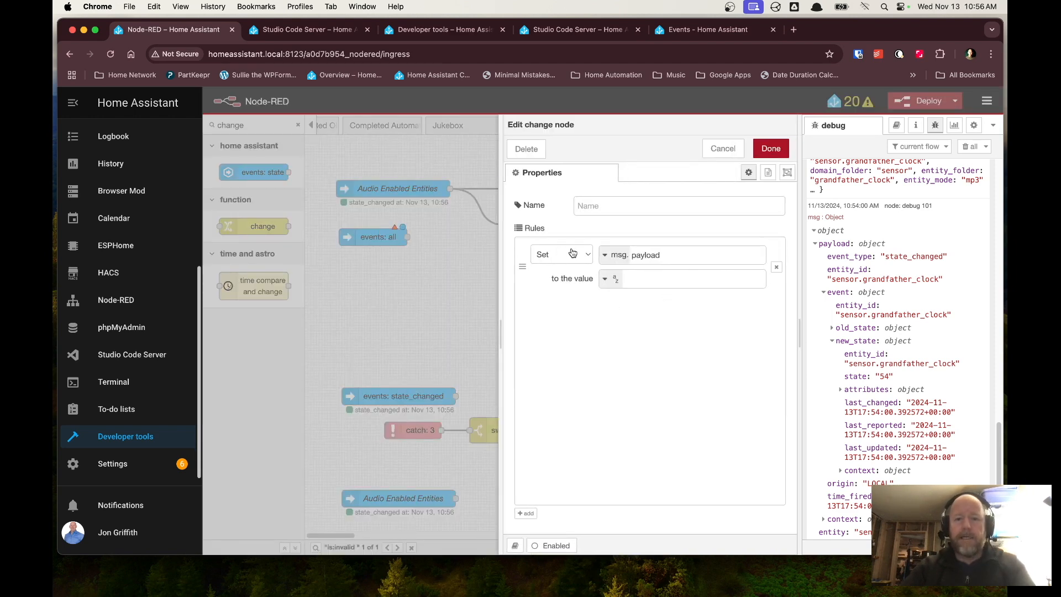
pyautogui.click(680, 251)
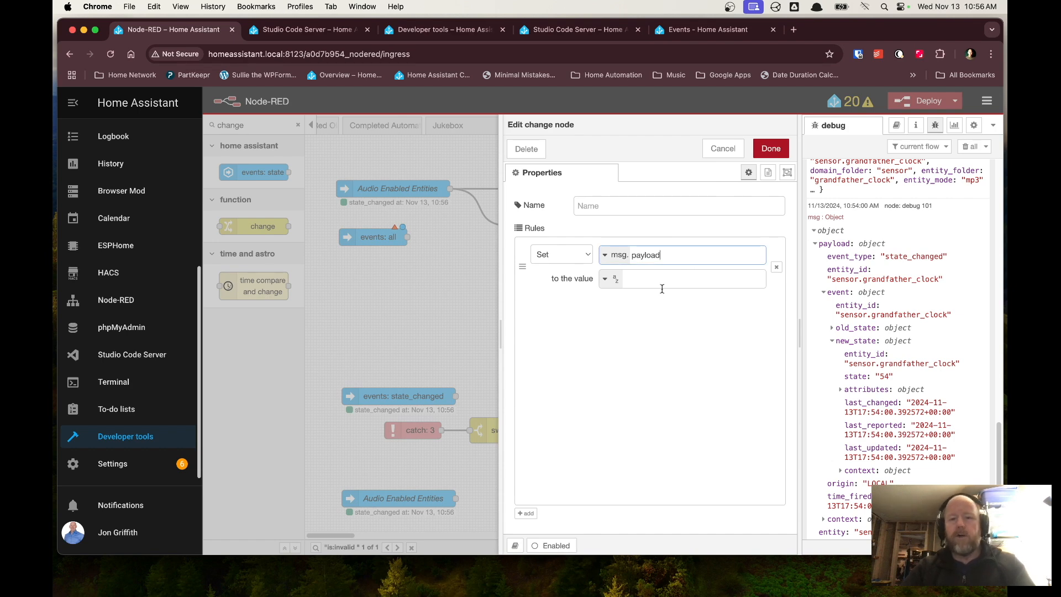
pyautogui.click(611, 279)
pyautogui.click(623, 449)
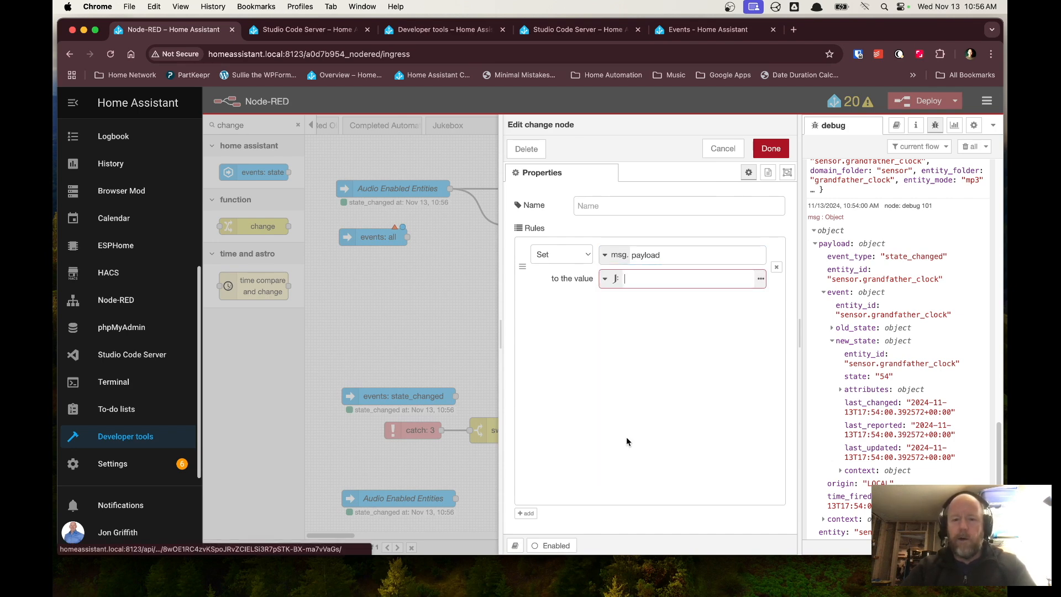
pyautogui.click(719, 149)
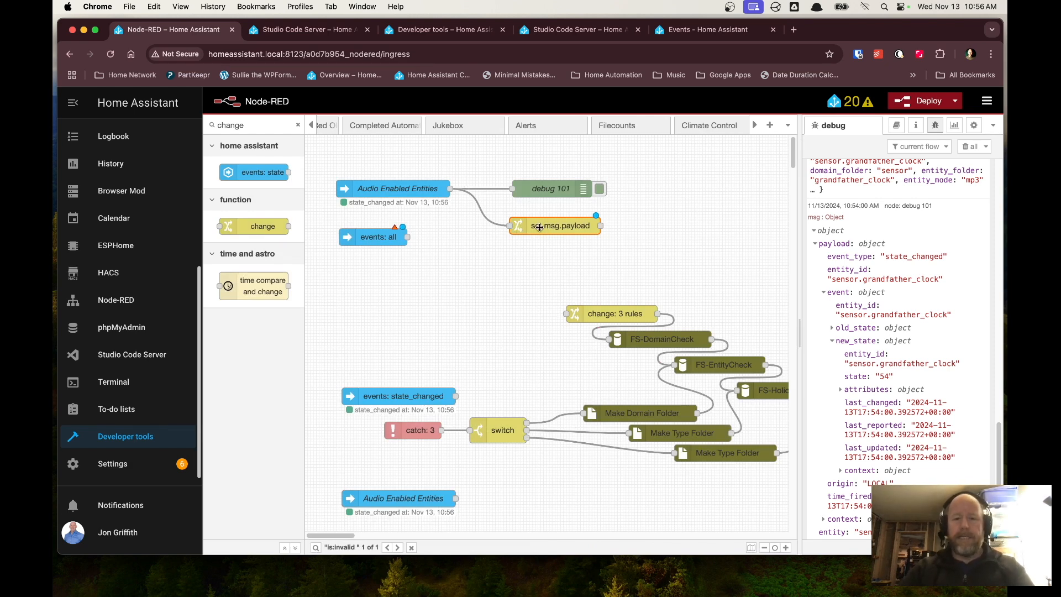
# Step: Open the Audio Enabled Entities node to view its configuration and close it without changes
pyautogui.click(419, 188)
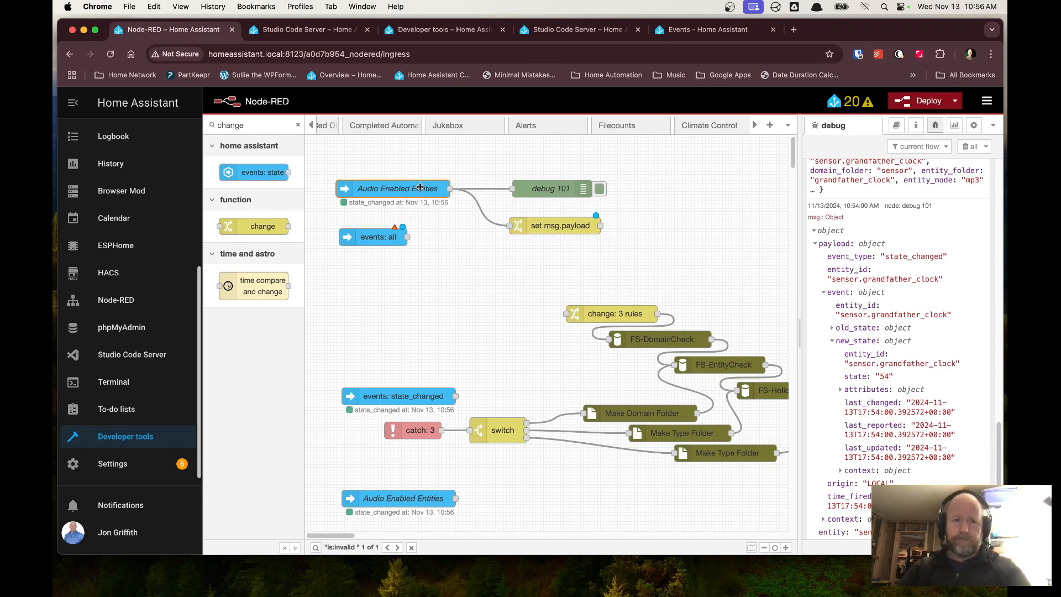
pyautogui.doubleClick(411, 189)
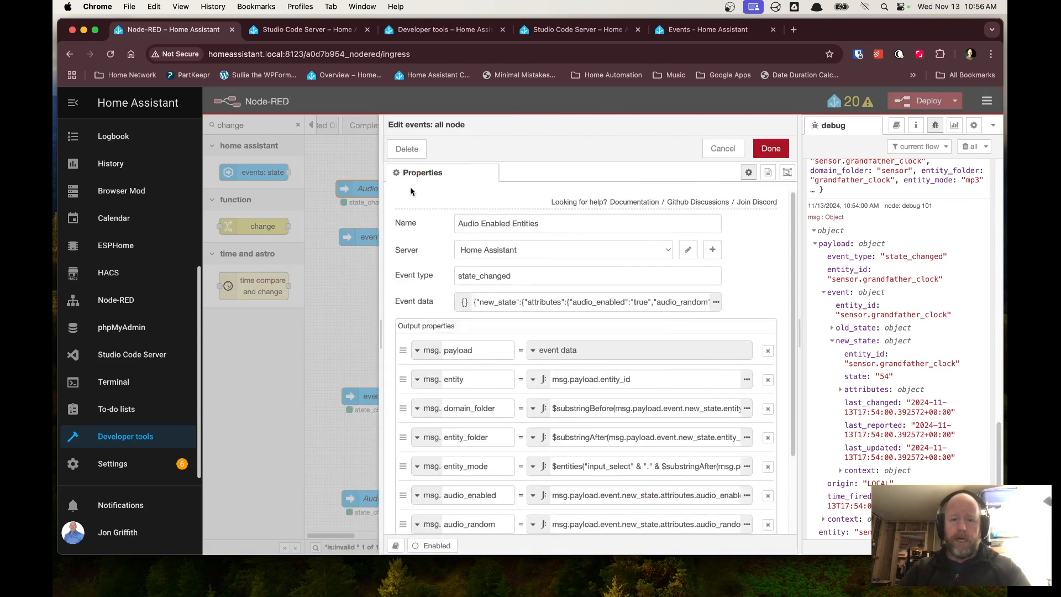
pyautogui.click(720, 153)
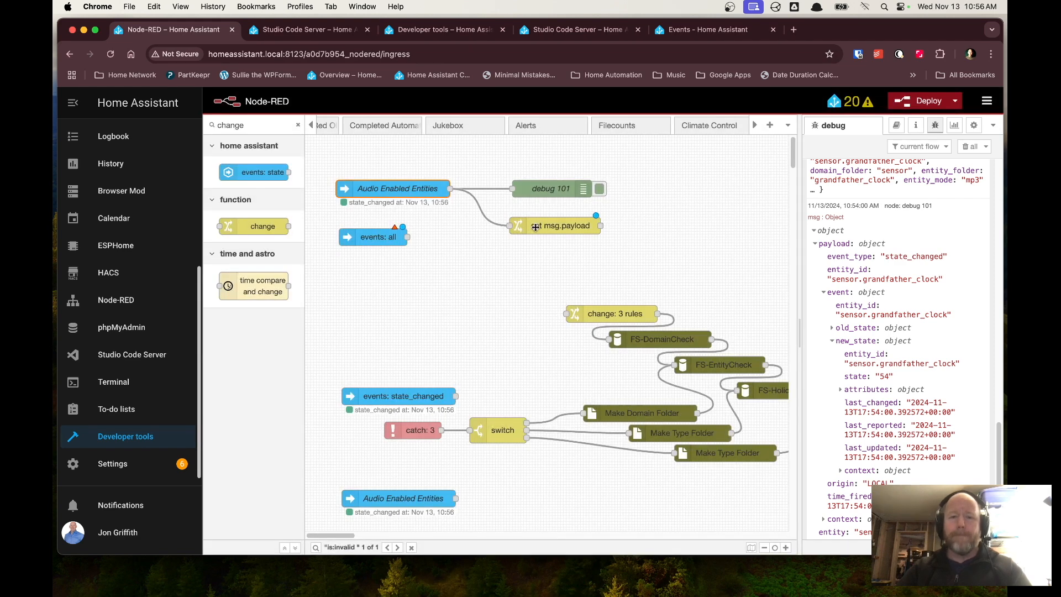
# Step: Place the change node in line between Audio Enabled Entities and debug 101 and name it "Add things"
pyautogui.moveTo(535, 227); pyautogui.dragTo(532, 189)
pyautogui.moveTo(663, 188); pyautogui.dragTo(623, 190)
pyautogui.click(543, 190)
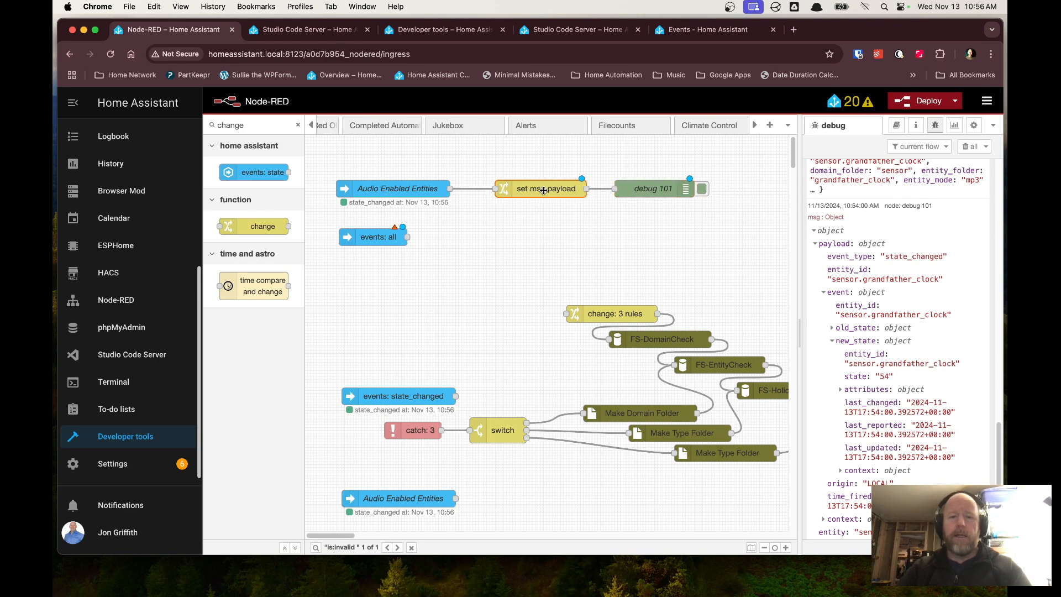
pyautogui.doubleClick(543, 190)
pyautogui.click(612, 205)
pyautogui.write('Add things')
pyautogui.click(769, 149)
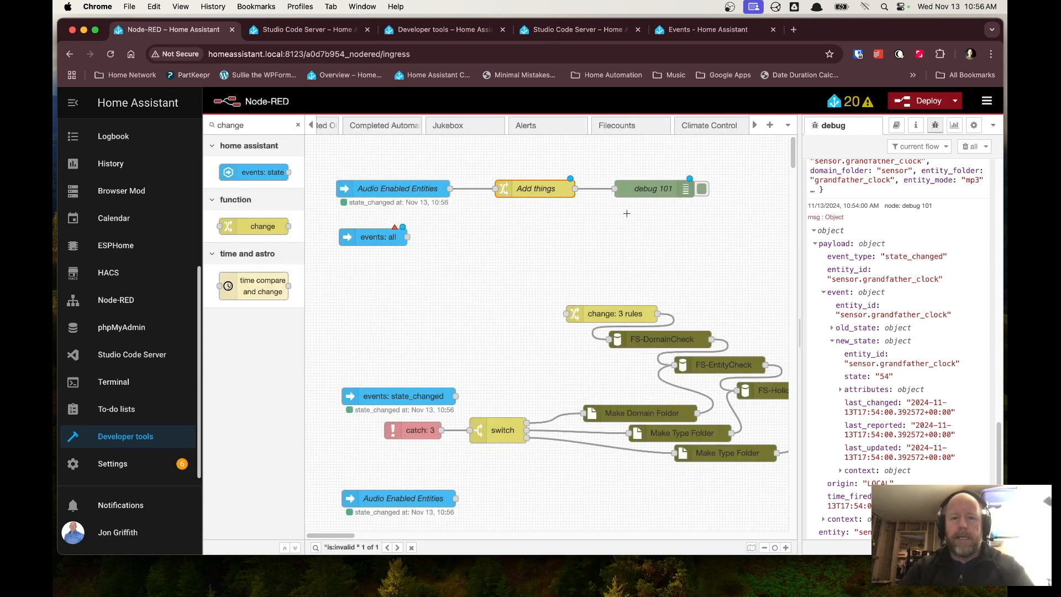
# Step: Add a comment node directly above the Add things node, open its editor, and close it without entering text
pyautogui.doubleClick(234, 125)
pyautogui.write('comm')
pyautogui.moveTo(238, 173); pyautogui.dragTo(526, 167)
pyautogui.doubleClick(526, 168)
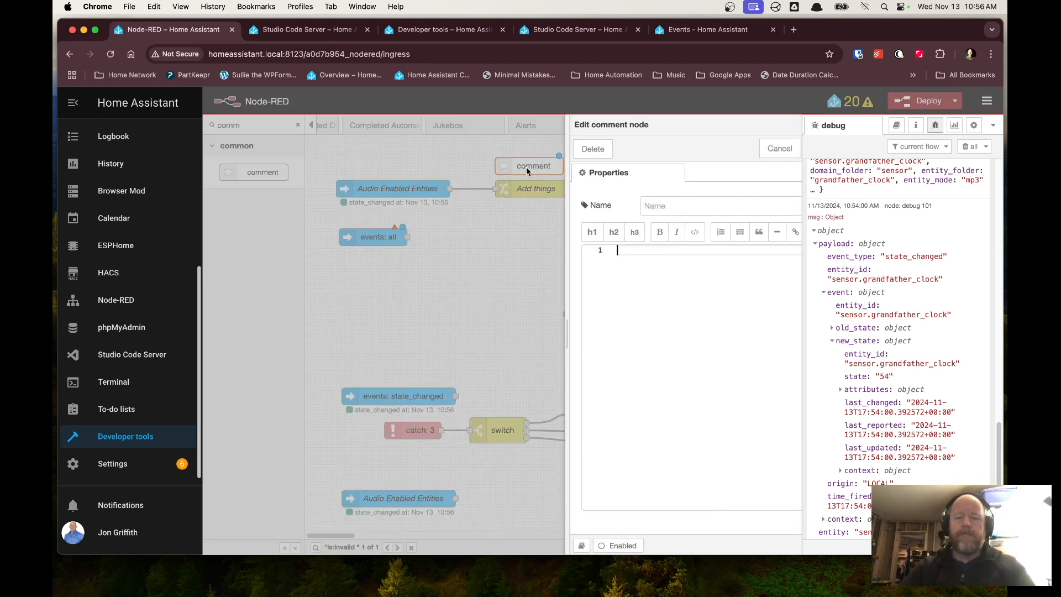
pyautogui.click(722, 148)
# Step: View the Add things node's description editor without changing it, and delete the comment and Add things nodes from the flow
pyautogui.doubleClick(540, 184)
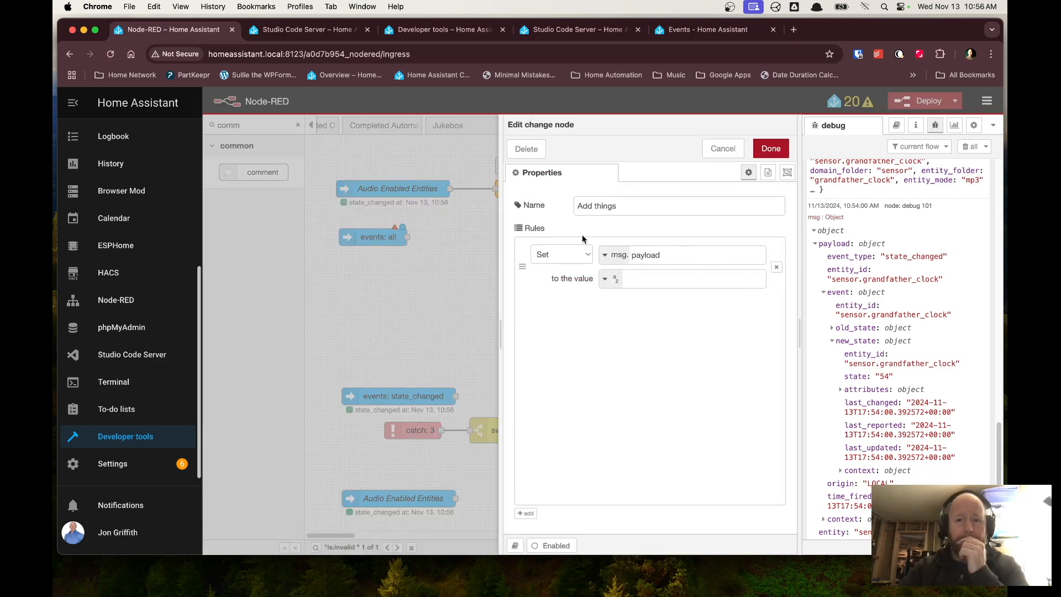
pyautogui.click(767, 172)
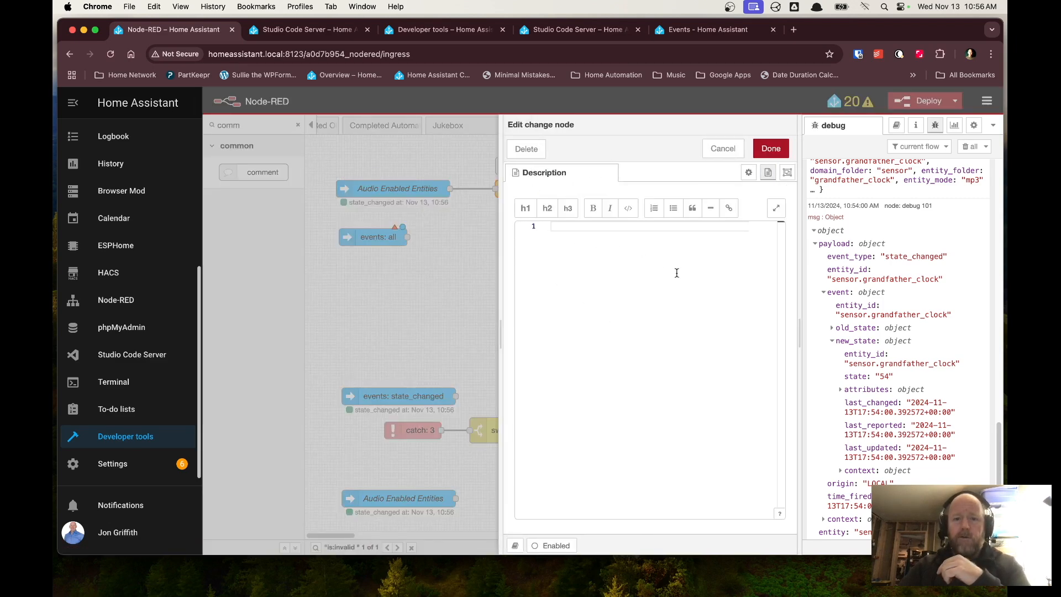
pyautogui.click(733, 147)
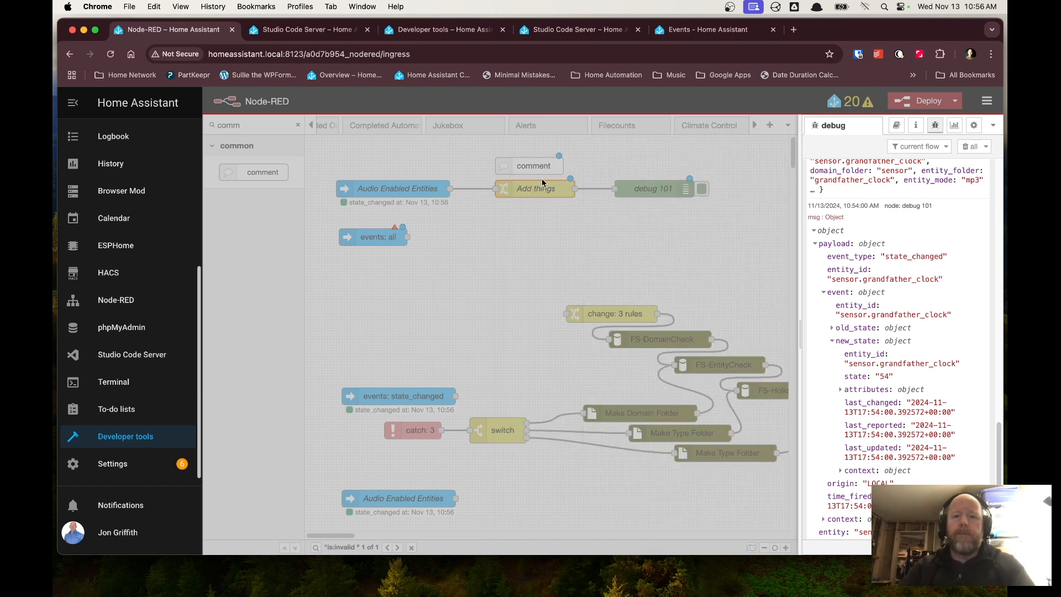
pyautogui.click(528, 168)
pyautogui.press('Delete')
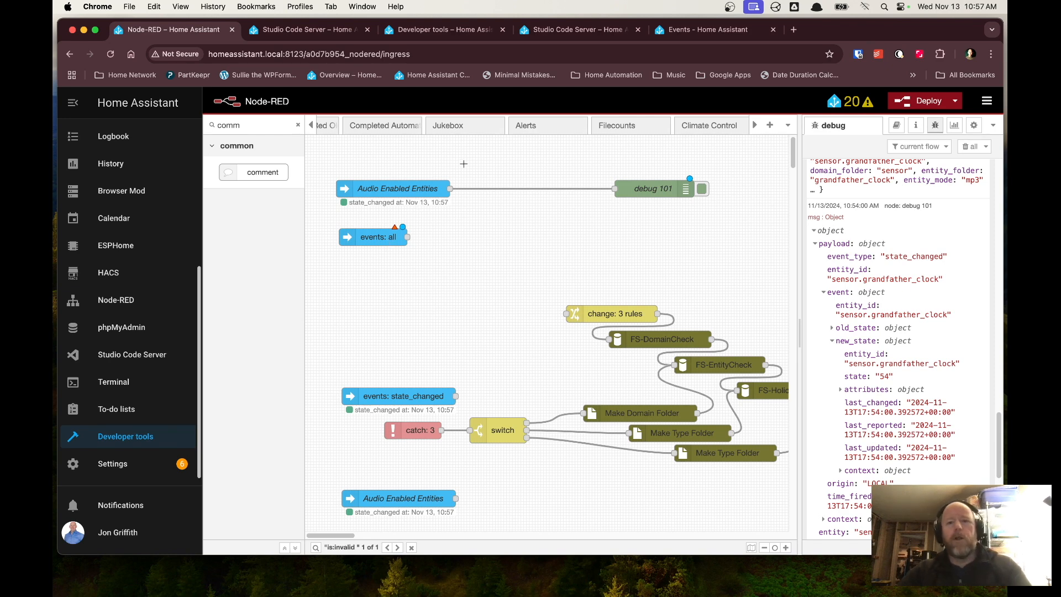
# Step: Clear all debug messages, hide the debug sidebar, and collapse the Home Assistant navigation menu to enlarge the flow workspace
pyautogui.scroll(5, 497, 131)
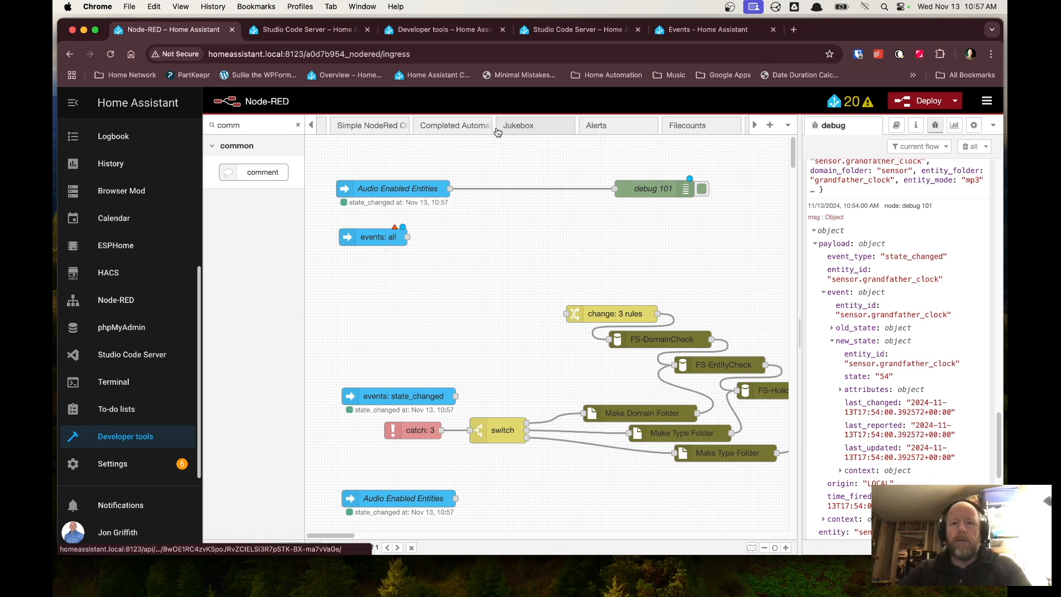
pyautogui.scroll(8, 497, 131)
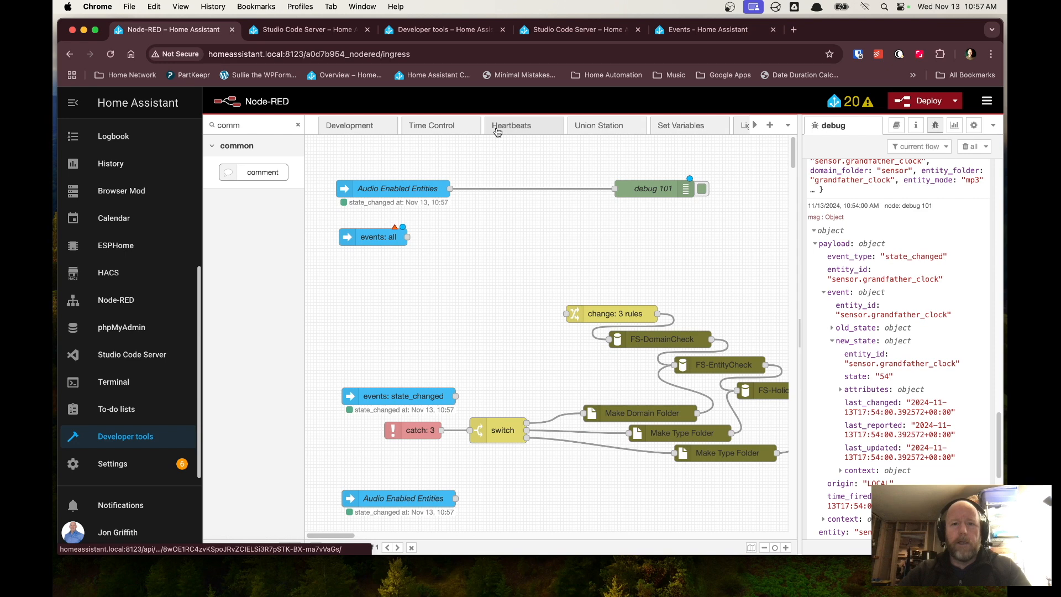
pyautogui.scroll(-6, 497, 131)
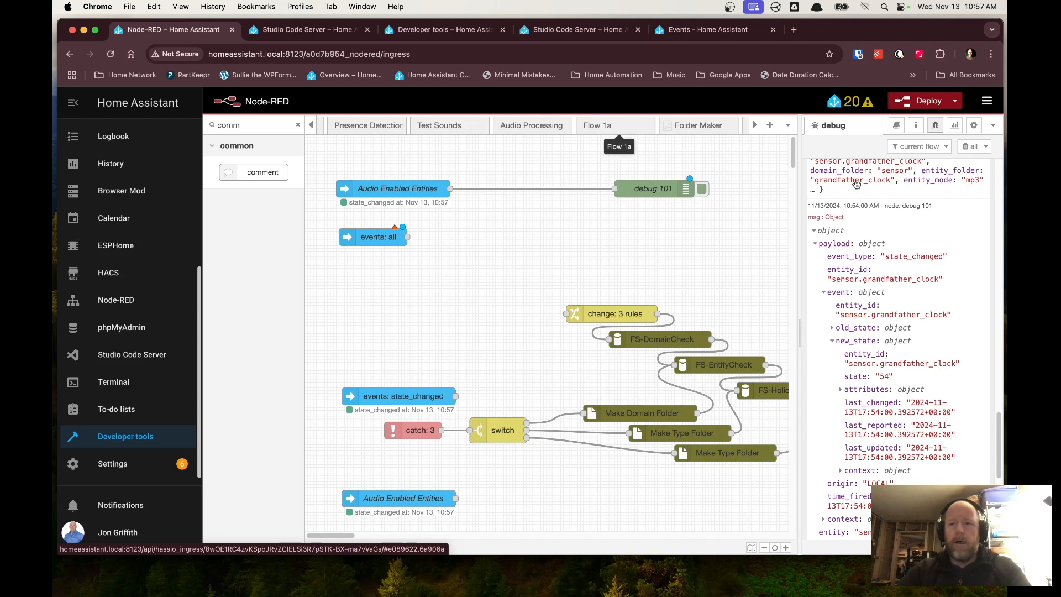
pyautogui.click(970, 147)
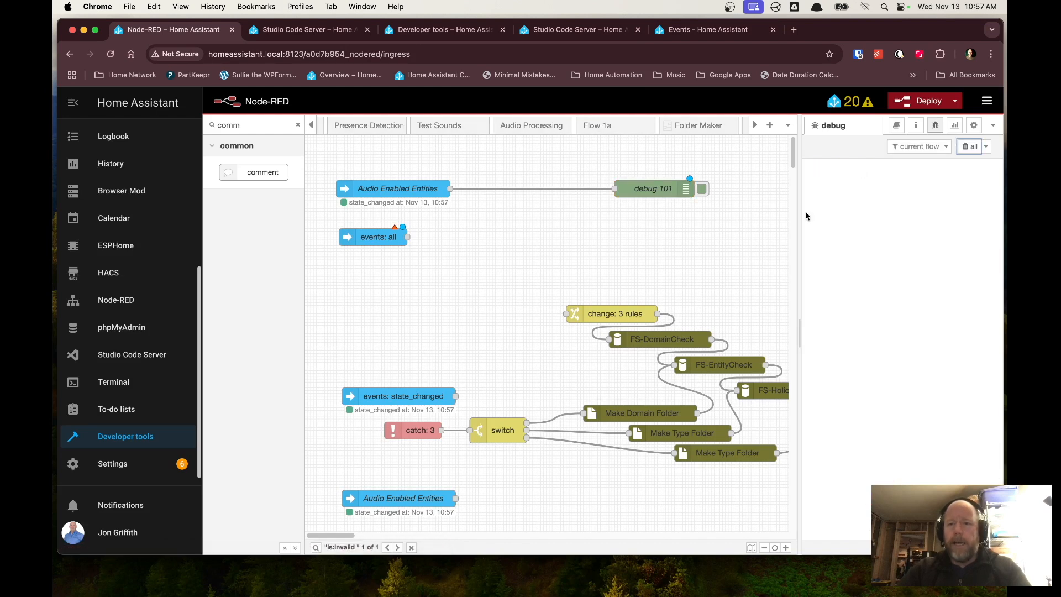
pyautogui.click(790, 333)
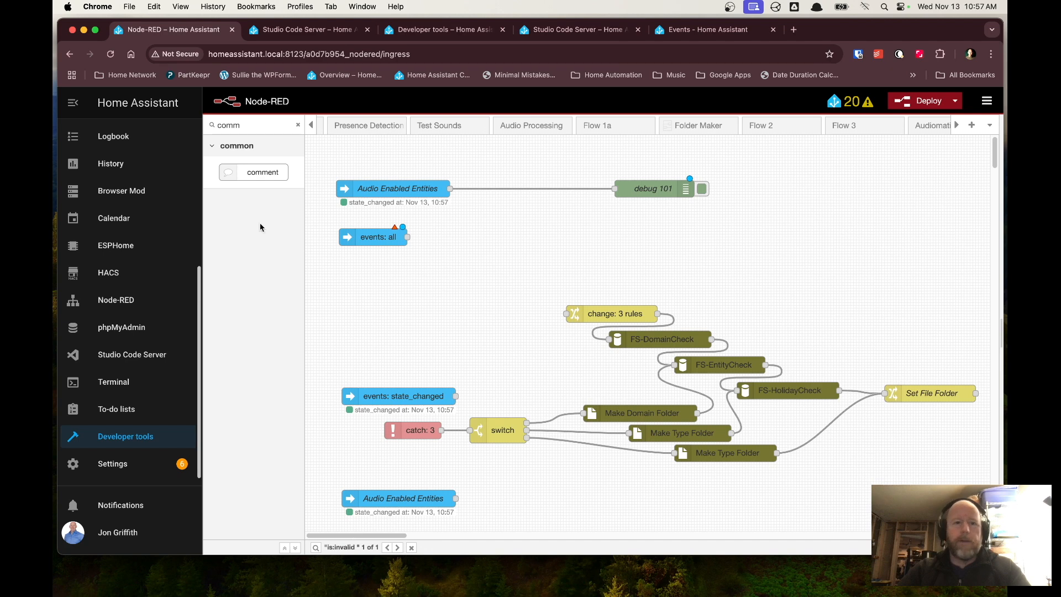
pyautogui.click(72, 103)
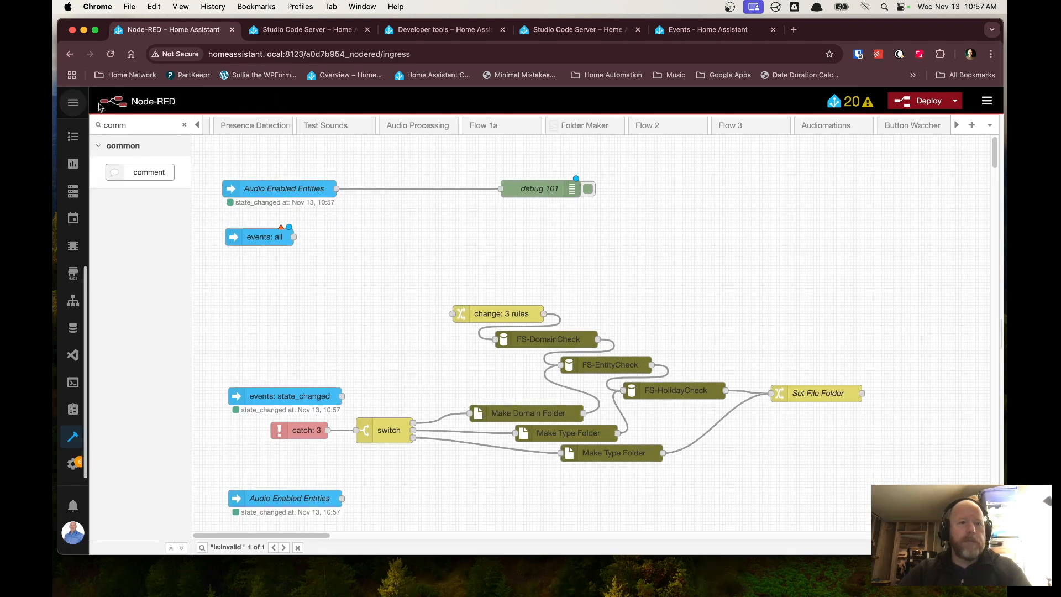
# Step: Clear the node palette's search filter and switch to Flow 1a
pyautogui.click(184, 126)
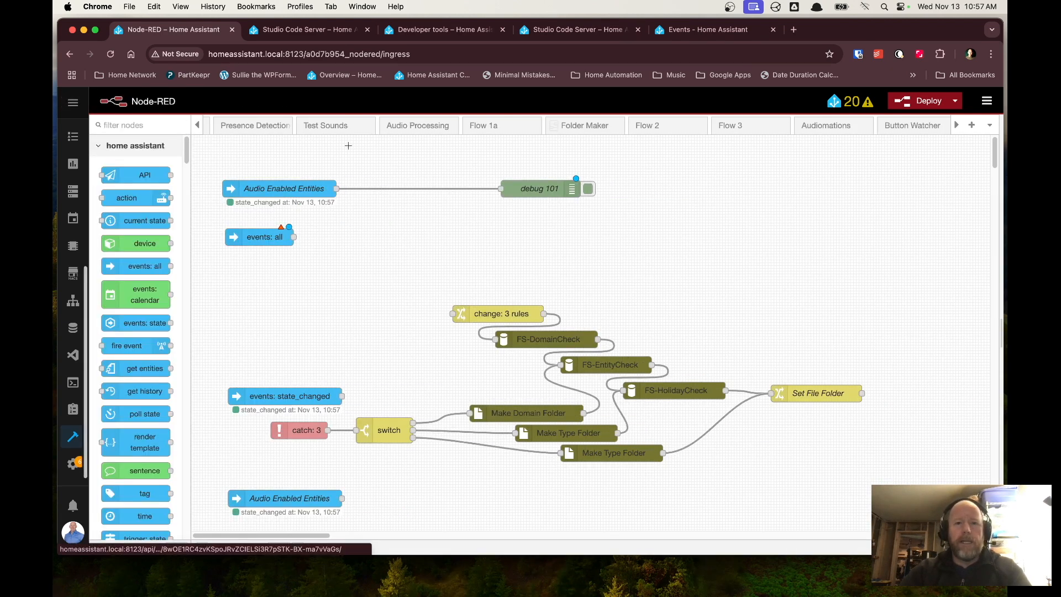
pyautogui.click(492, 127)
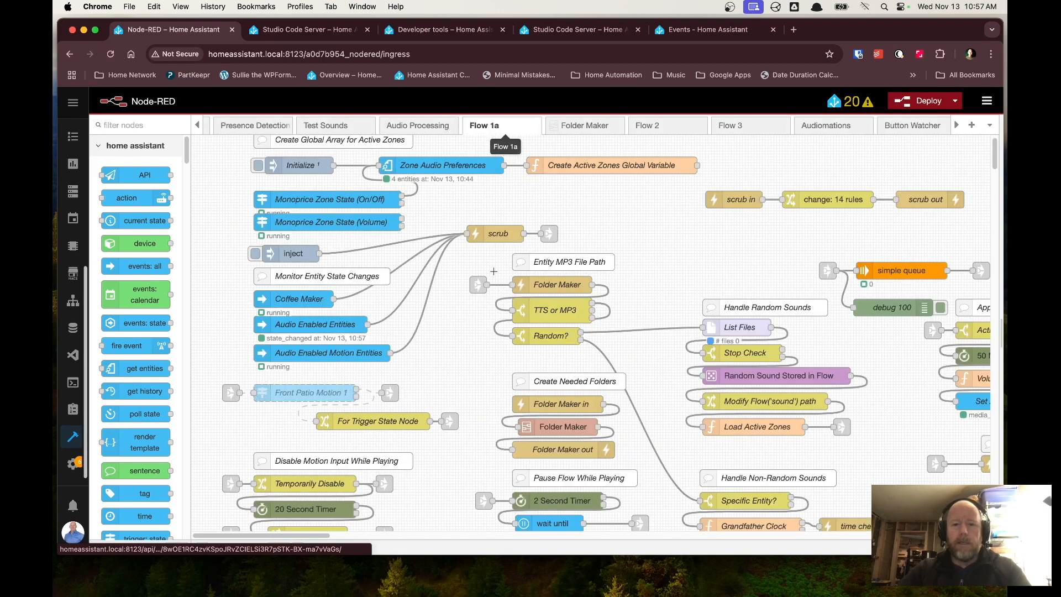
# Step: Examine Flow 1a's node groups, from entity state monitoring and sound selection through zone volume settings and audio playback
pyautogui.scroll(-5, 655, 322)
pyautogui.scroll(2, 655, 322)
pyautogui.scroll(3, 655, 322)
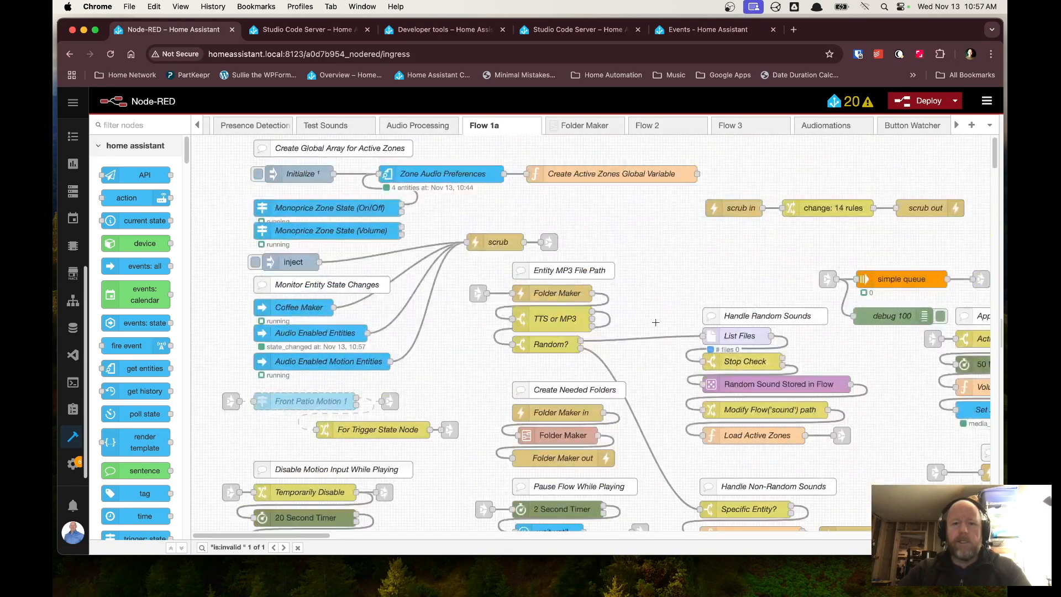
pyautogui.scroll(-1, 655, 322)
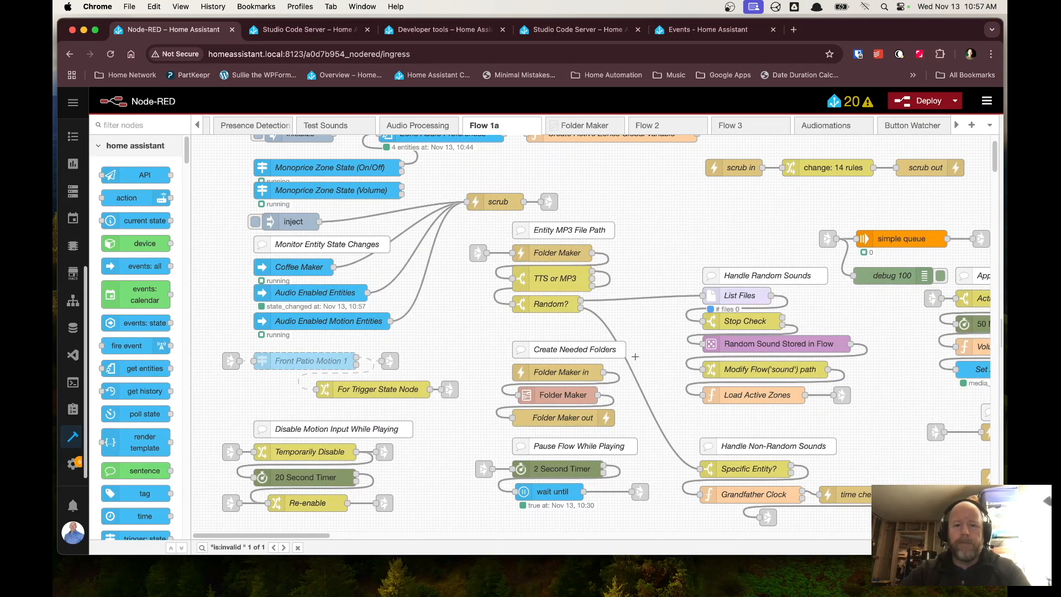
pyautogui.scroll(-5, 665, 282)
pyautogui.scroll(5, 664, 279)
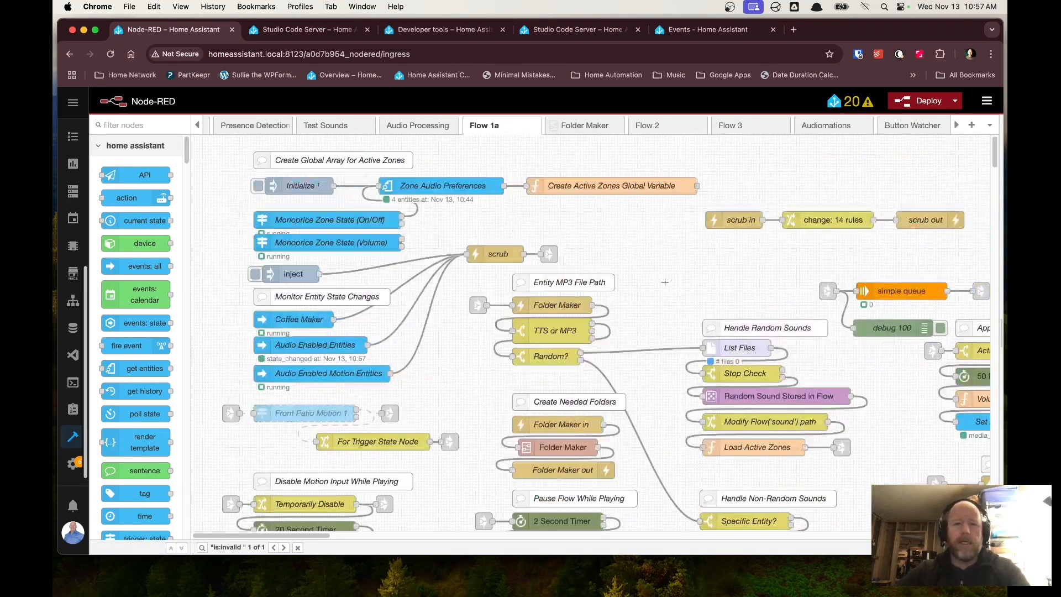
pyautogui.hscroll(3, 663, 276)
pyautogui.hscroll(5, 663, 275)
pyautogui.scroll(-5, 663, 275)
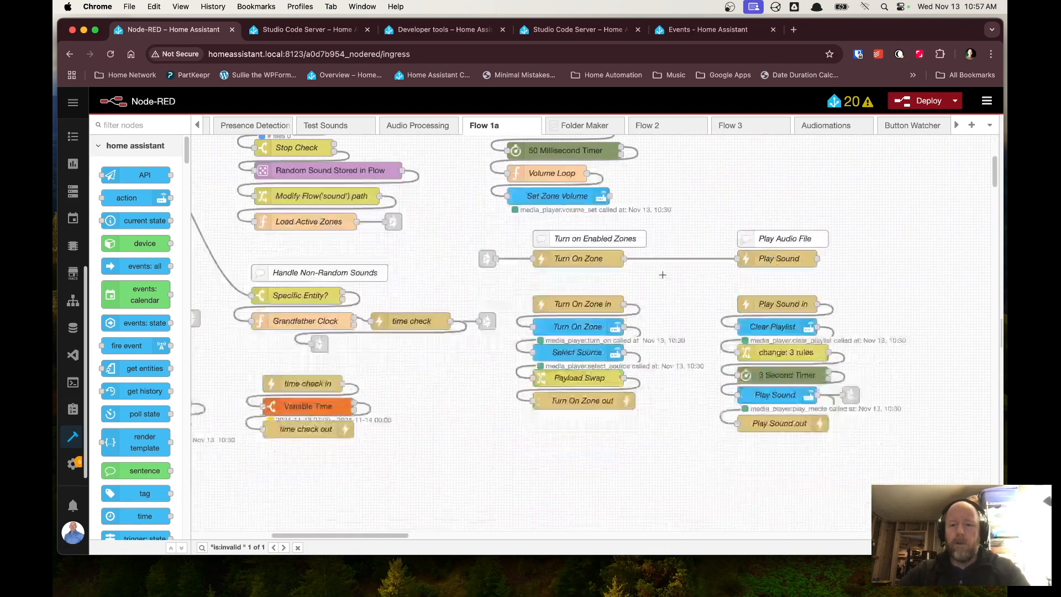
pyautogui.scroll(5, 663, 274)
pyautogui.hscroll(-2, 662, 275)
pyautogui.scroll(-3, 662, 275)
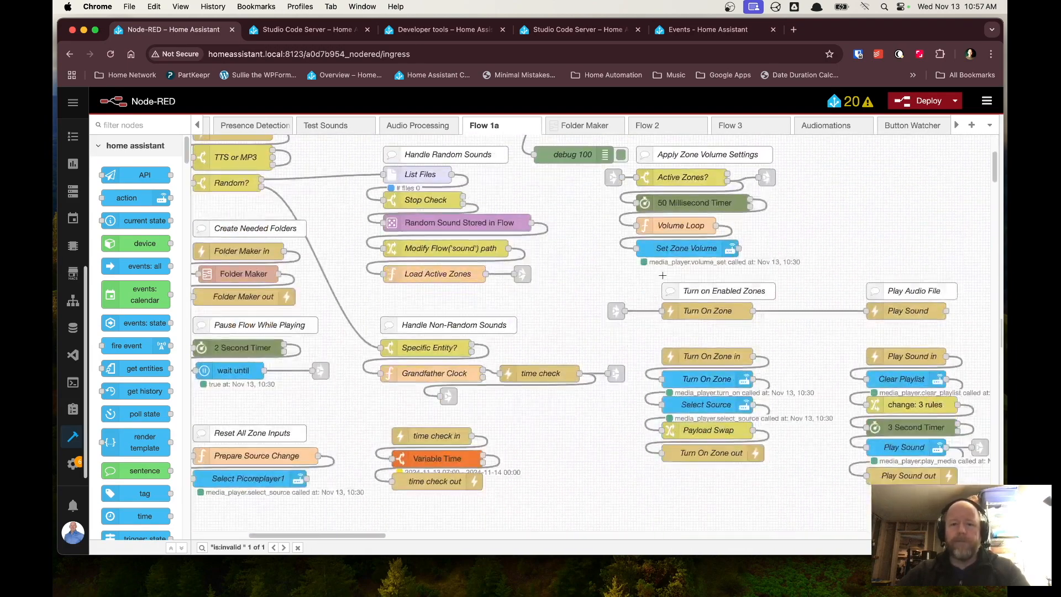
pyautogui.hscroll(-4, 662, 274)
pyautogui.hscroll(-2, 662, 274)
pyautogui.scroll(3, 662, 275)
pyautogui.scroll(3, 423, 335)
# Step: View the properties of the Audio Enabled Entities node under Monitor Entity State Changes and close its editor without changes
pyautogui.click(305, 309)
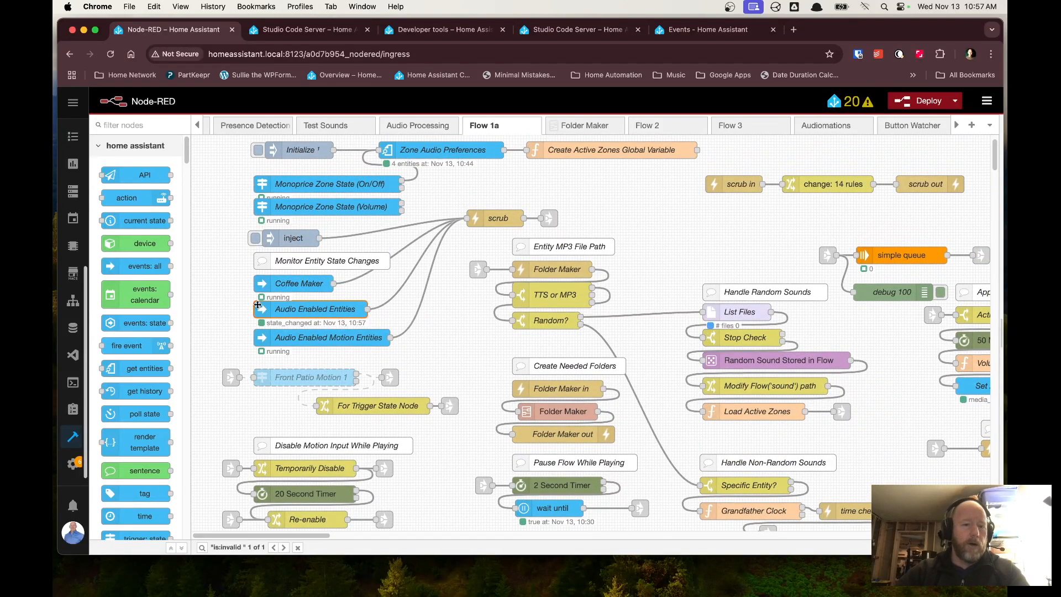
pyautogui.doubleClick(305, 308)
pyautogui.click(923, 147)
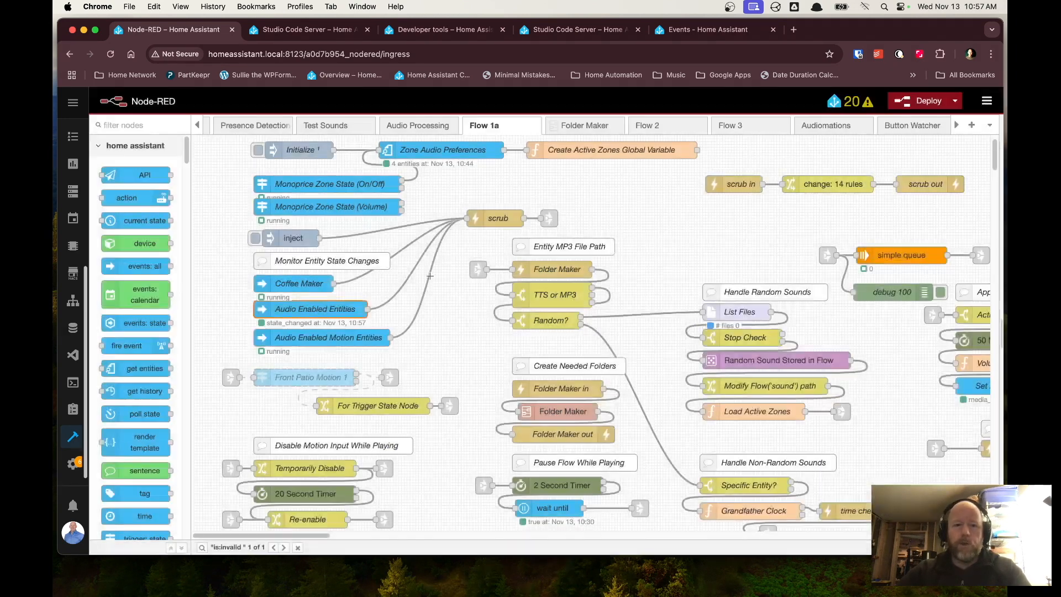
pyautogui.scroll(-5, 640, 365)
pyautogui.hscroll(5, 646, 367)
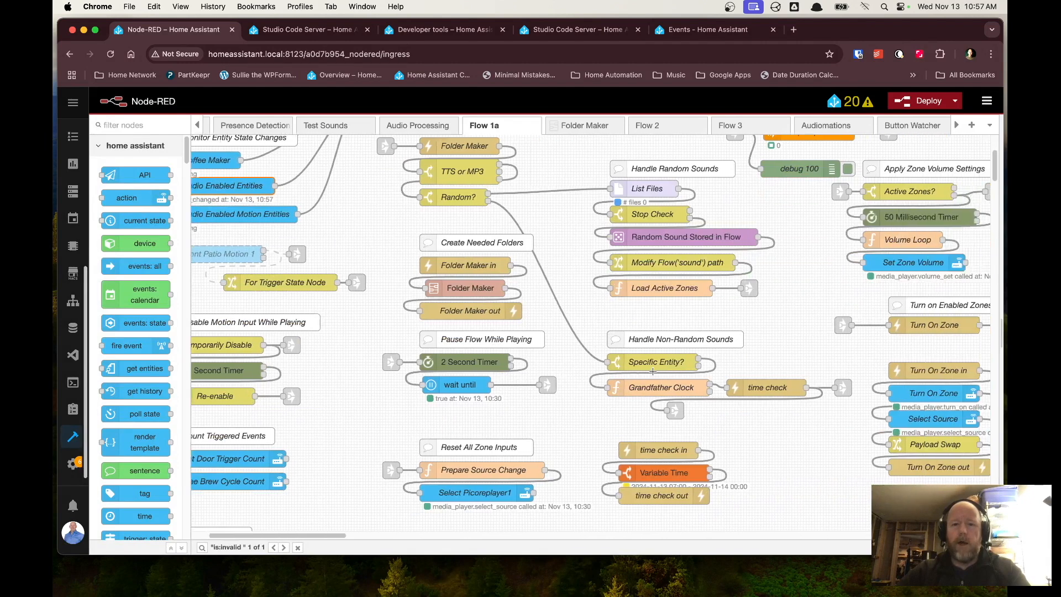
pyautogui.hscroll(1, 652, 371)
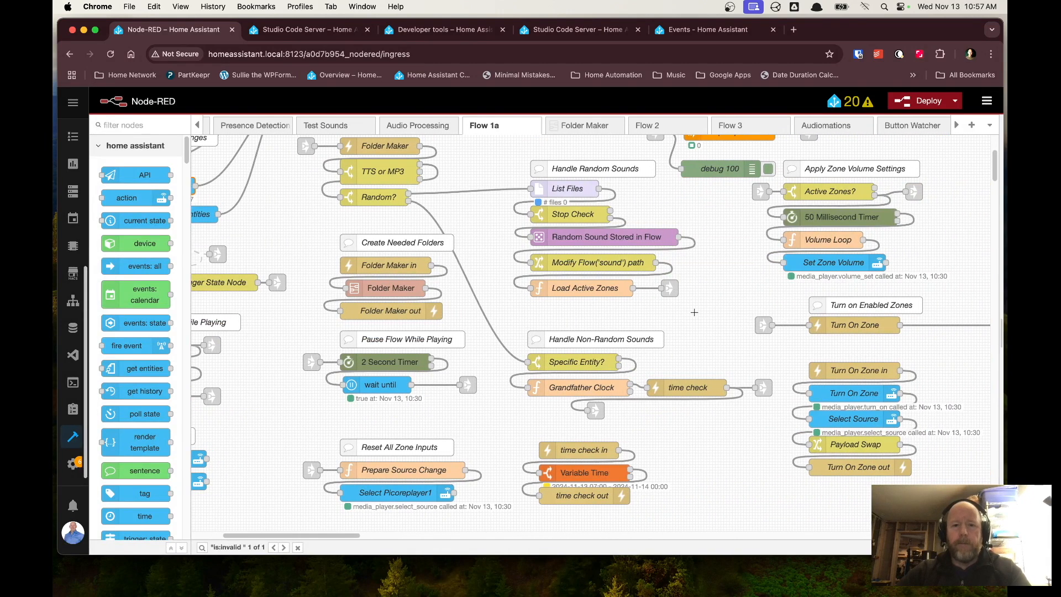
pyautogui.scroll(1, 695, 310)
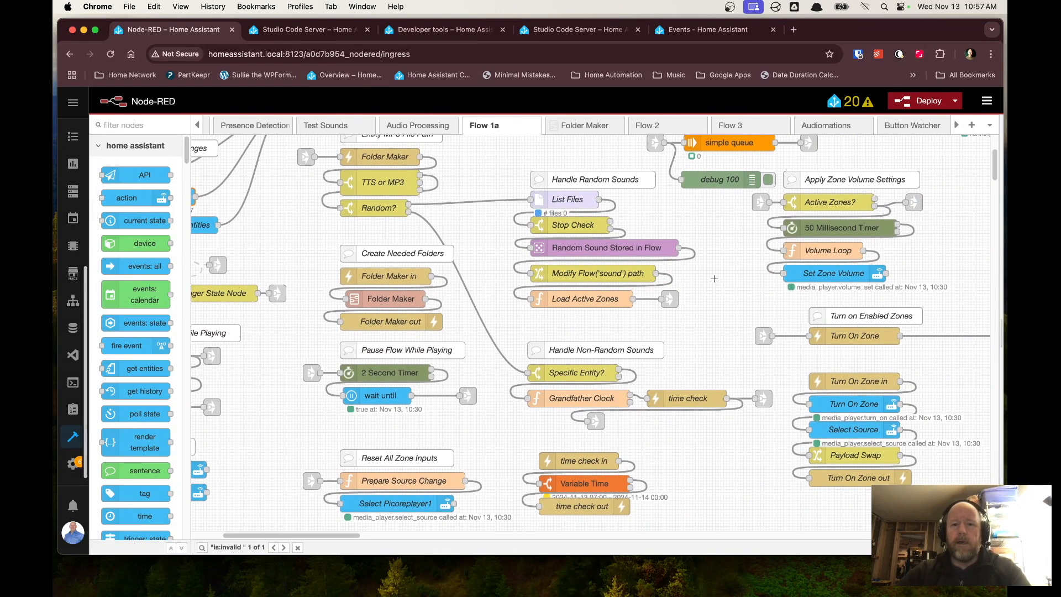